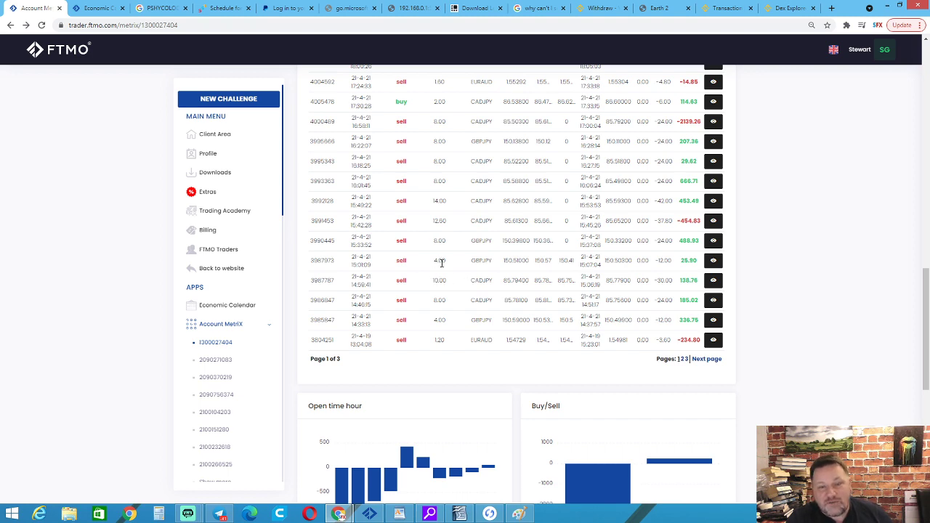
- Review the closed trades in the challenge account's trading history
scroll(440, 269, up, 1)
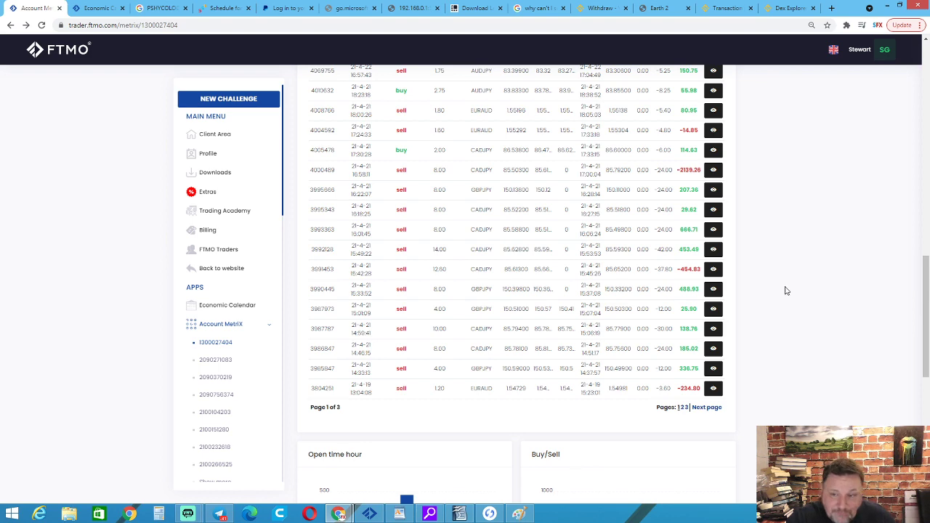
scroll(789, 283, up, 4)
scroll(795, 279, down, 3)
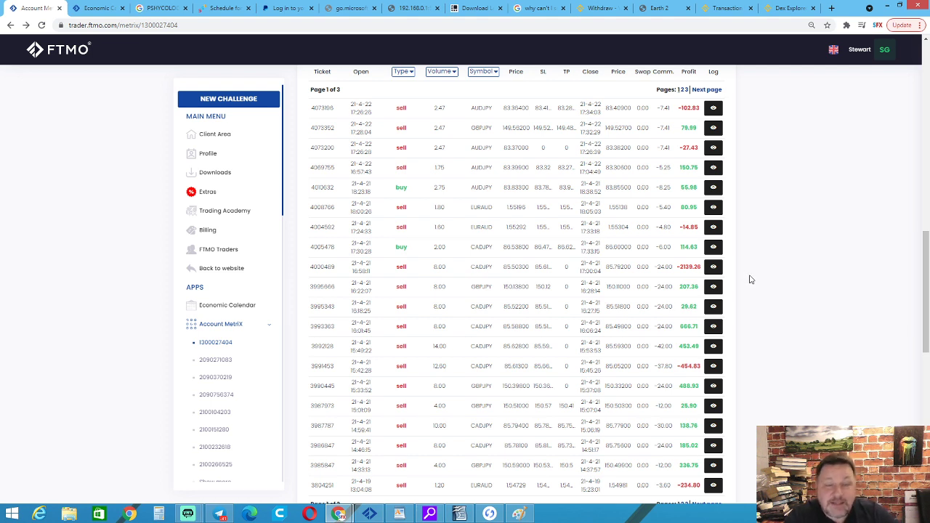
- Open the FTMO economic calendar and filter out the low-impact events
click(96, 8)
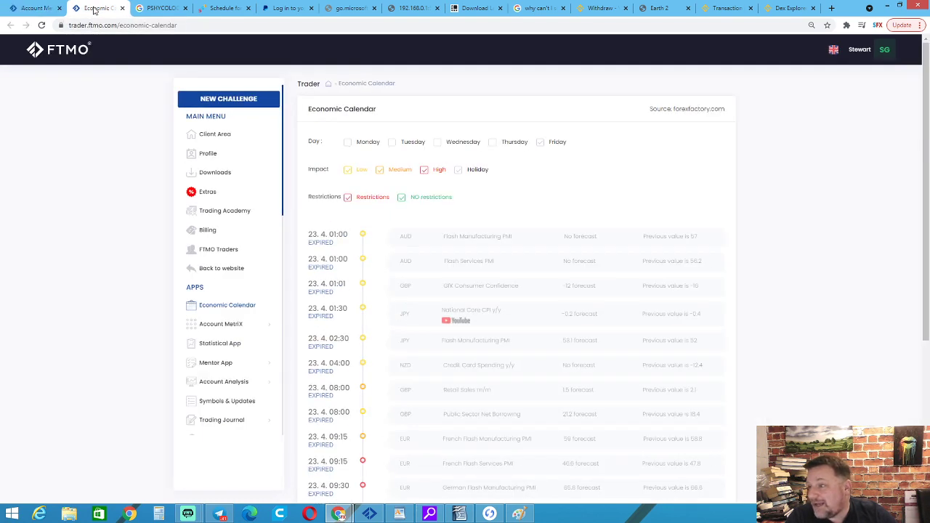
click(42, 25)
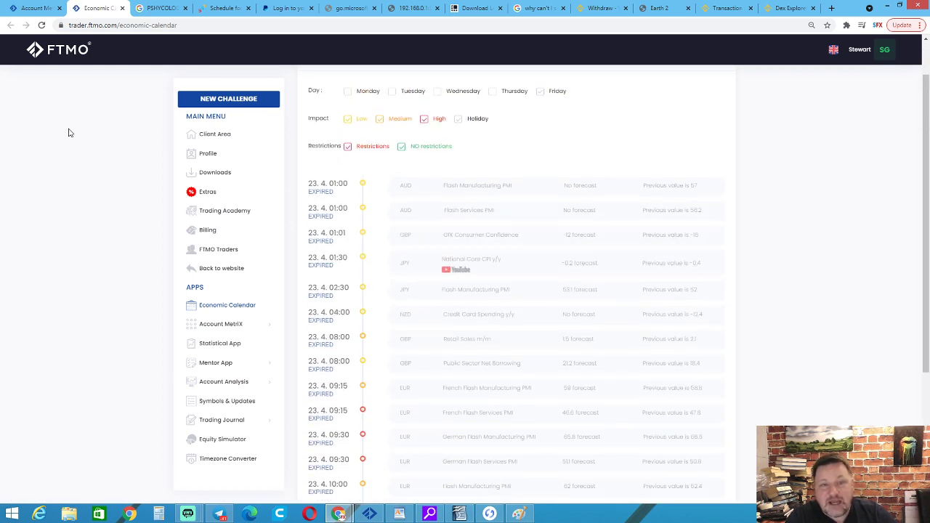
scroll(69, 133, down, 3)
scroll(68, 133, up, 3)
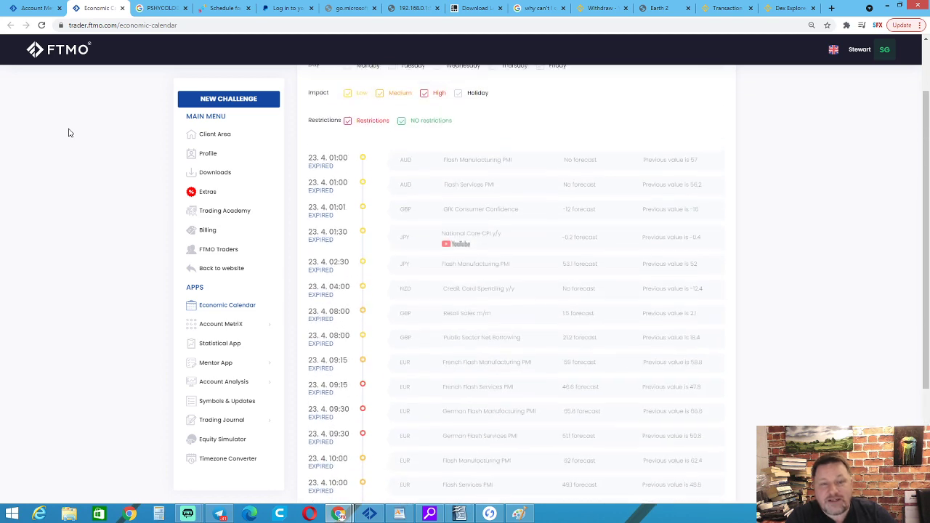
click(348, 121)
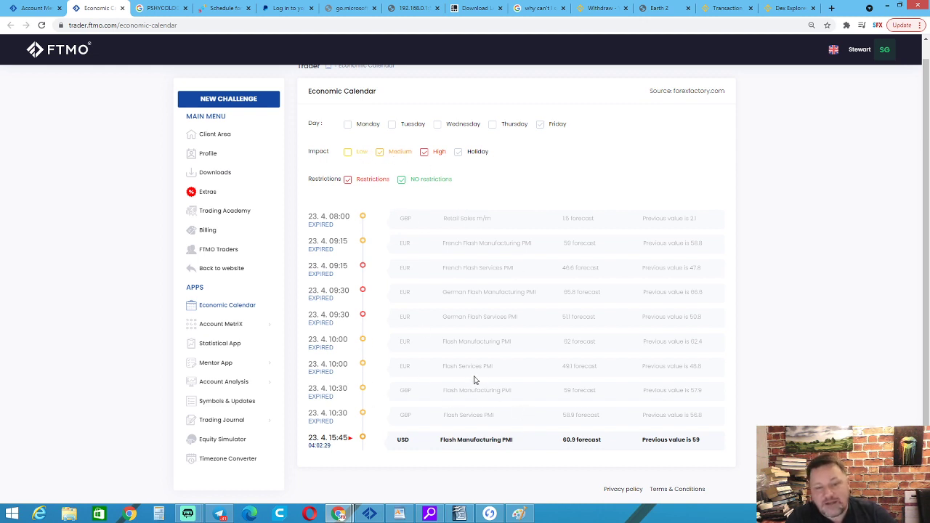
- Toggle the medium-impact events off and back on, and examine Friday's 15:45 USD Flash Manufacturing PMI entry
click(380, 152)
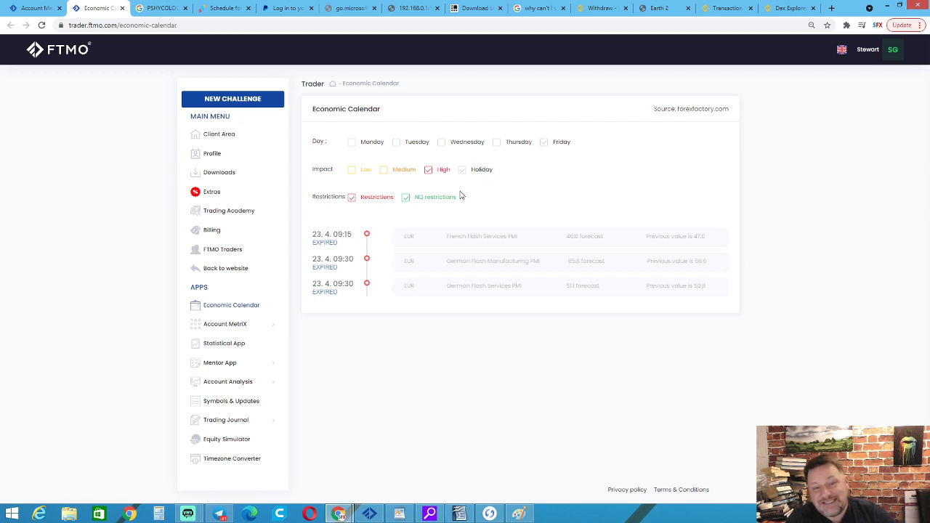
click(386, 176)
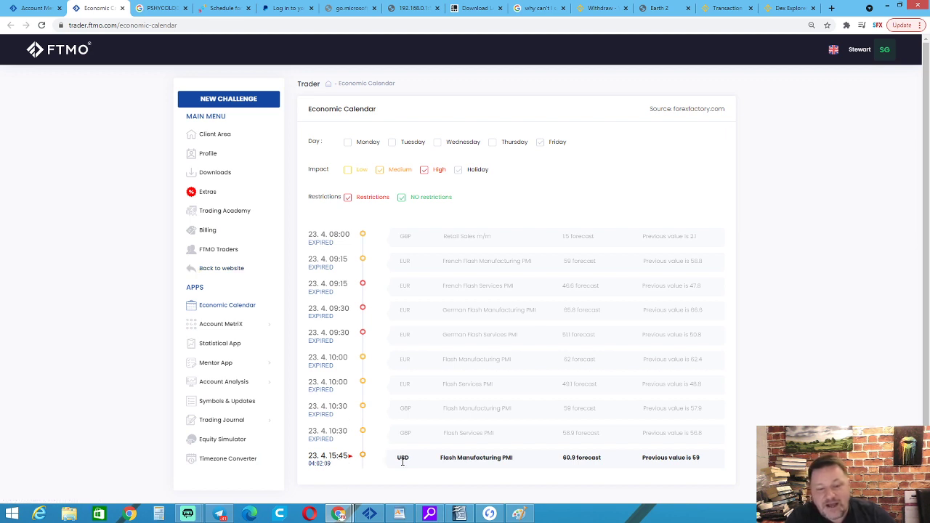
drag(414, 458, 393, 459)
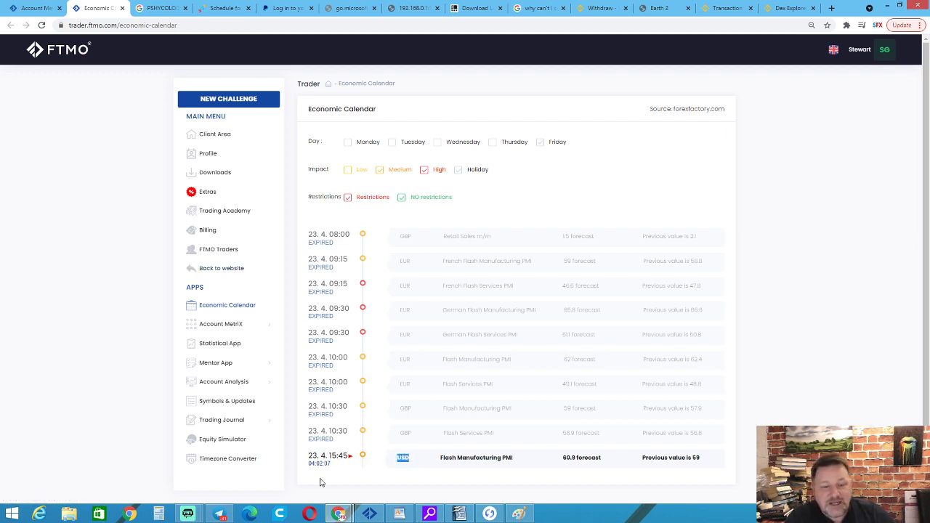
click(352, 471)
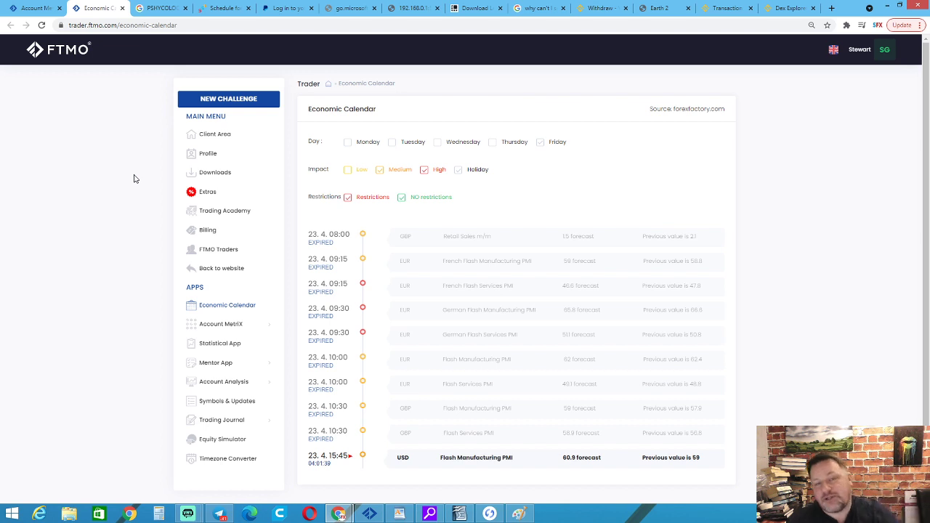
scroll(149, 228, down, 1)
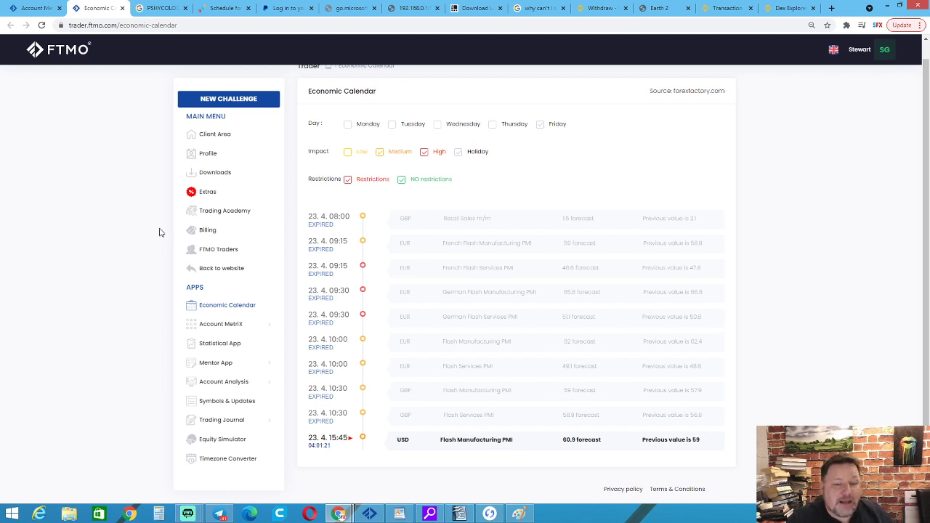
scroll(150, 218, up, 1)
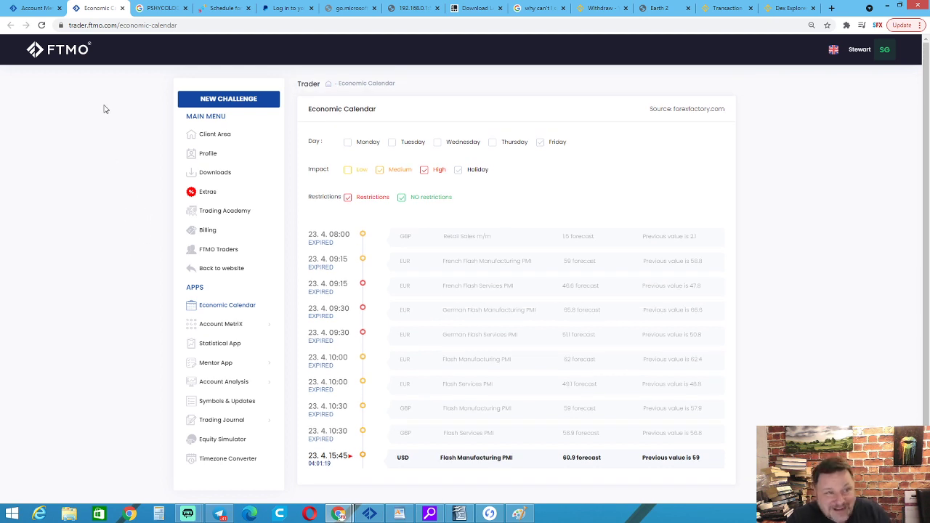
- Return to the challenge account's metrics and review its balance curve, trading objectives and current results
click(24, 8)
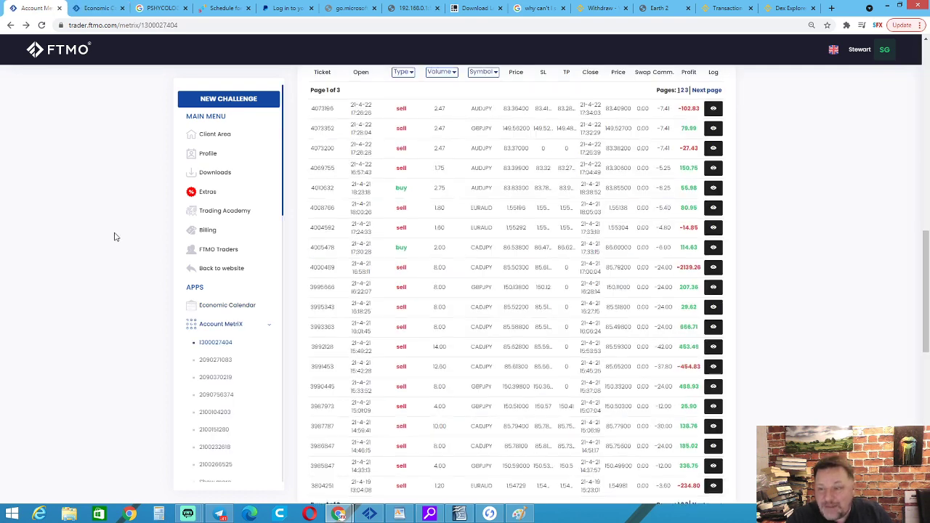
scroll(116, 230, up, 7)
scroll(112, 234, up, 2)
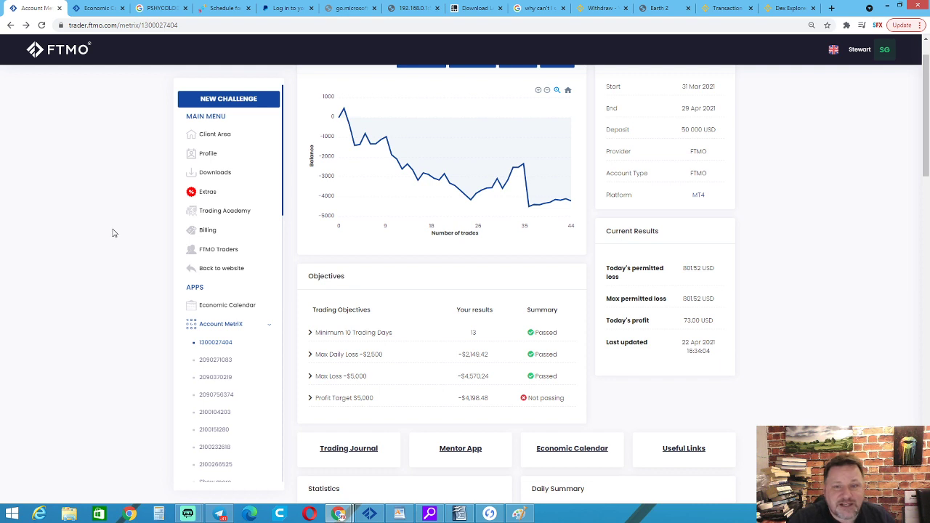
scroll(113, 233, up, 1)
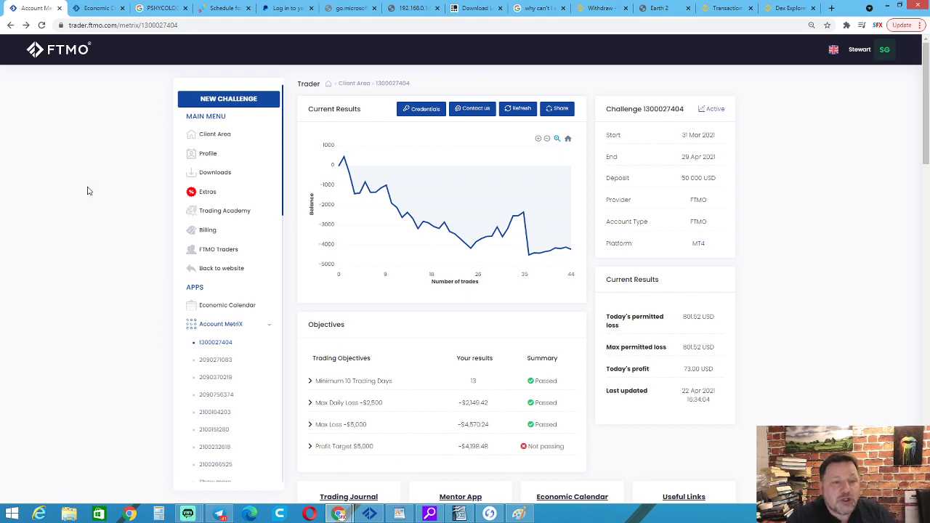
scroll(87, 192, down, 2)
scroll(87, 192, up, 2)
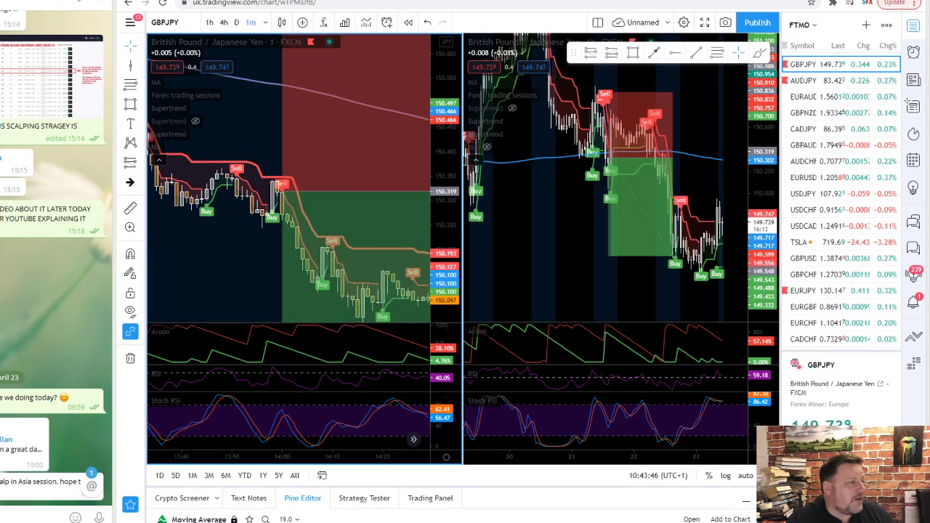
- Switch to TradingView, hide the watchlist, and bring the short position into view on the 1-minute and 1-hour GBPJPY charts
click(913, 28)
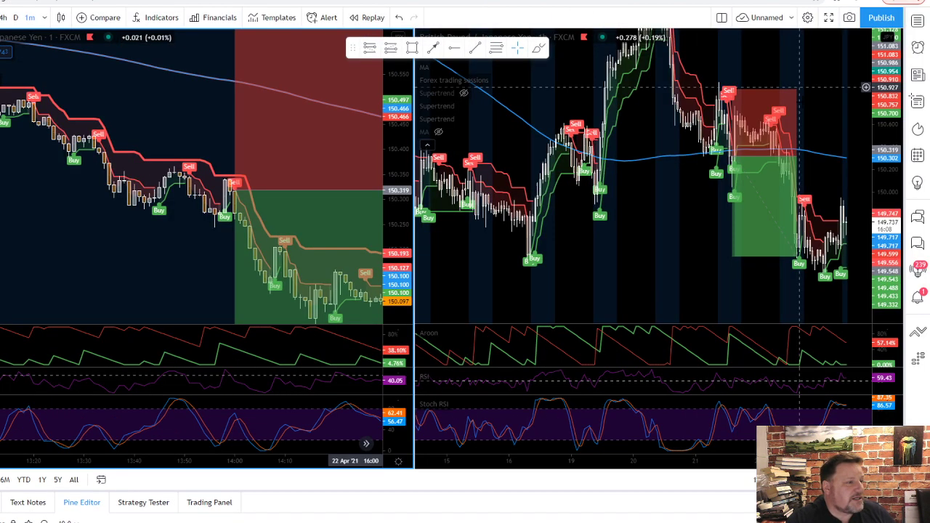
click(790, 109)
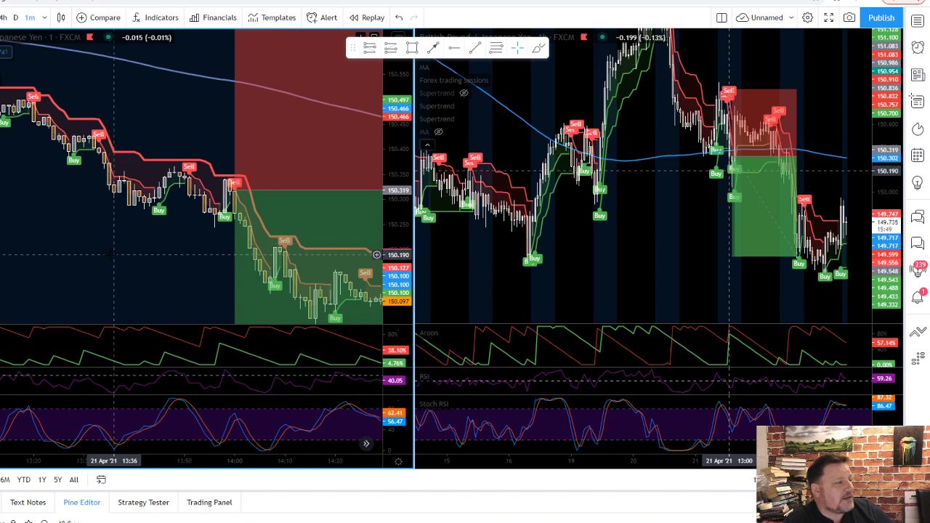
drag(83, 236, 72, 190)
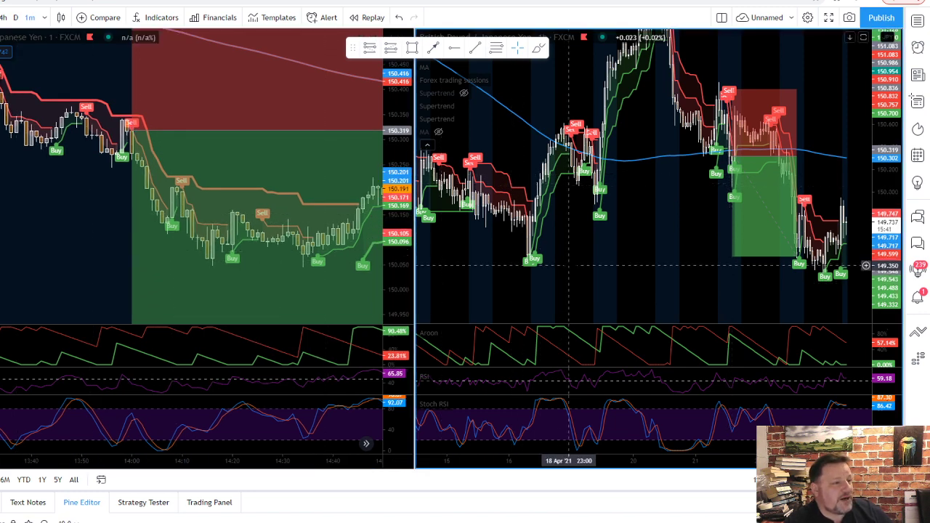
drag(622, 280, 586, 302)
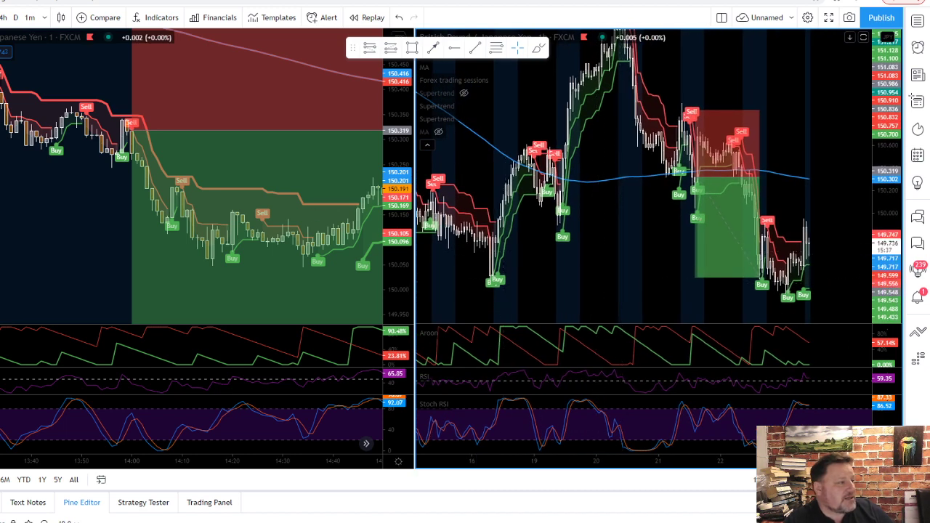
mouse_move(699, 107)
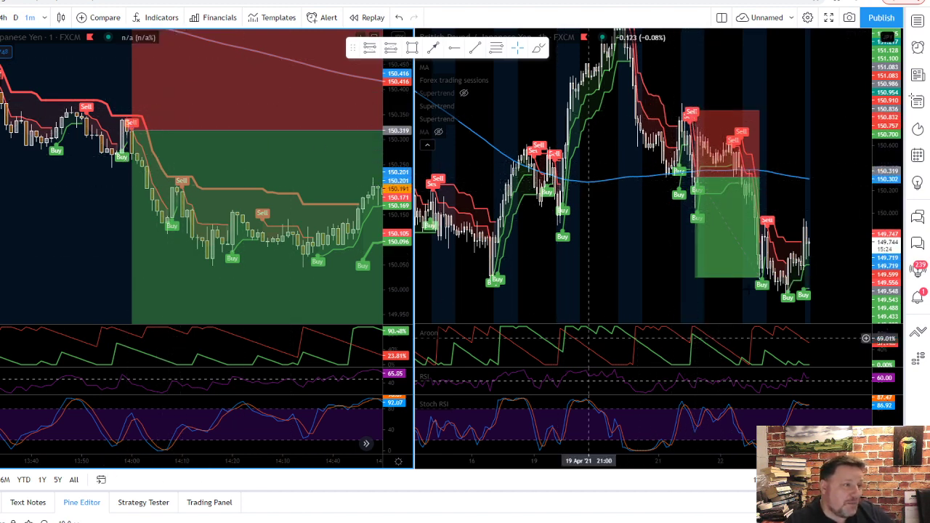
drag(883, 182, 883, 219)
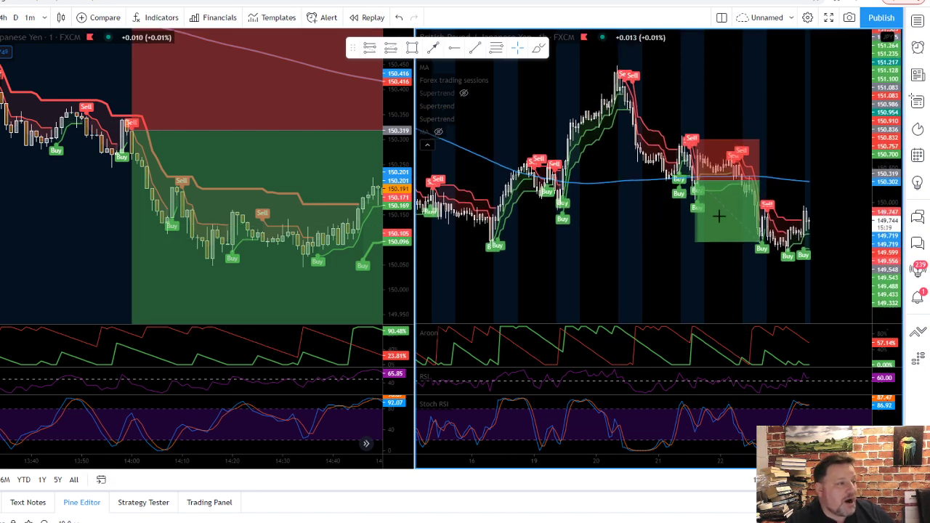
drag(603, 222, 600, 232)
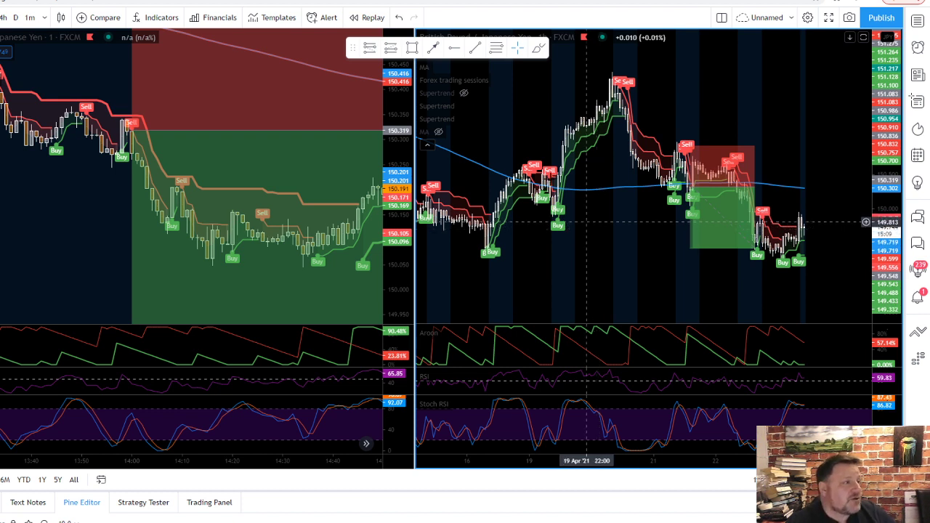
- On the 1-hour GBPJPY chart, show the first Supertrend indicator and hide the second one
mouse_move(437, 100)
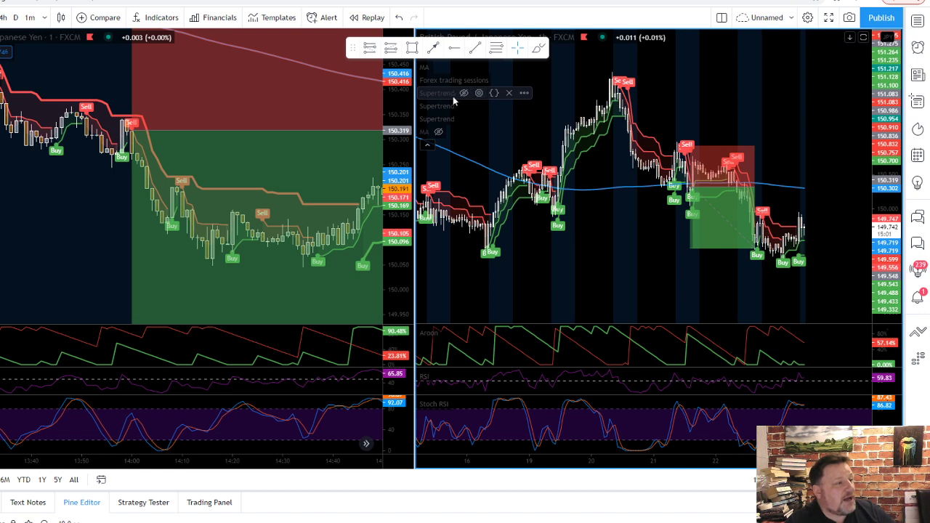
click(461, 106)
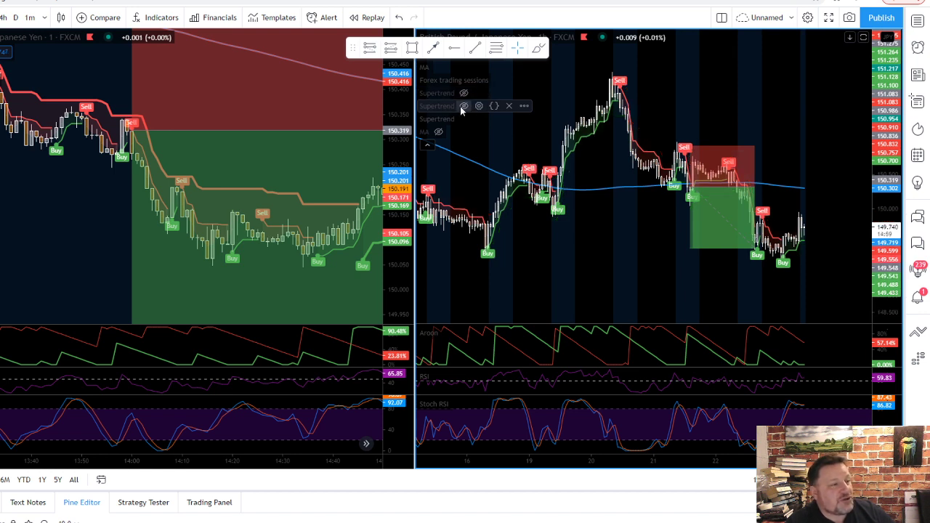
click(464, 95)
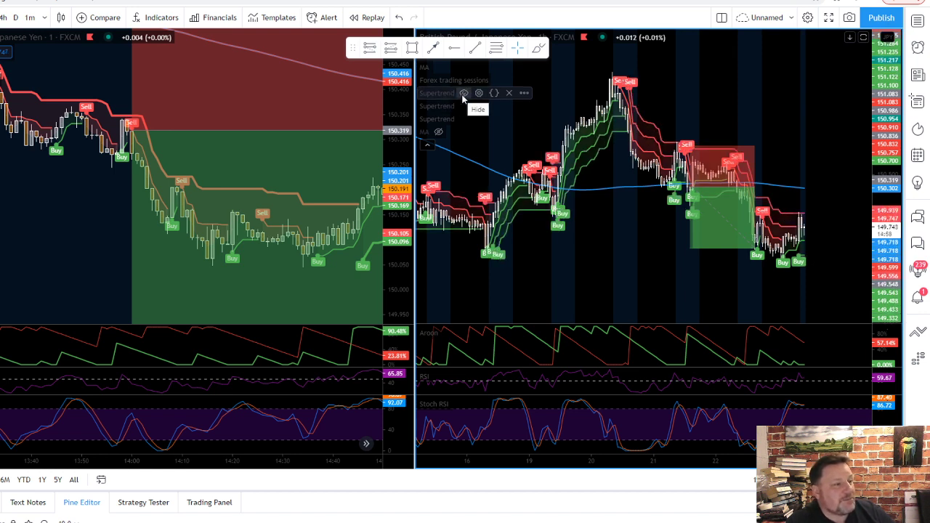
click(465, 107)
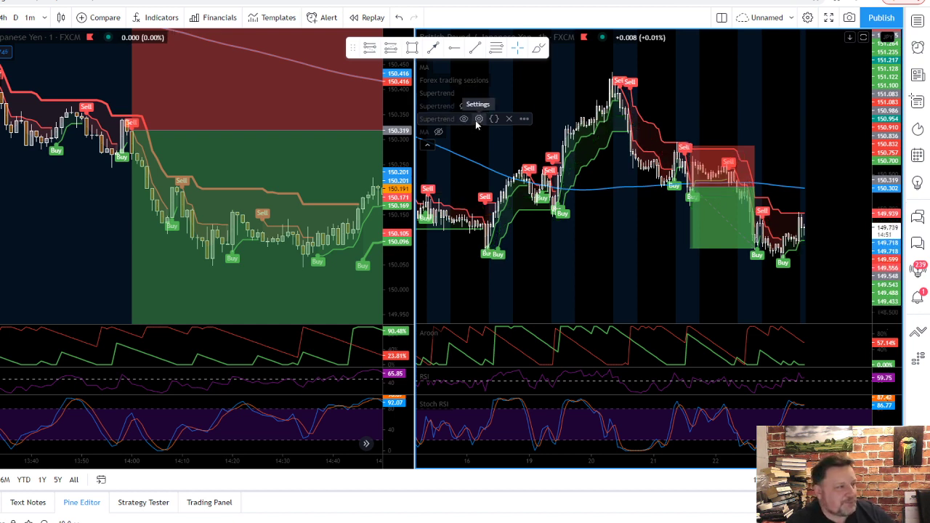
- Check the ATR period and multiplier inputs of the first and third Supertrend indicators on the 1-hour chart
click(480, 95)
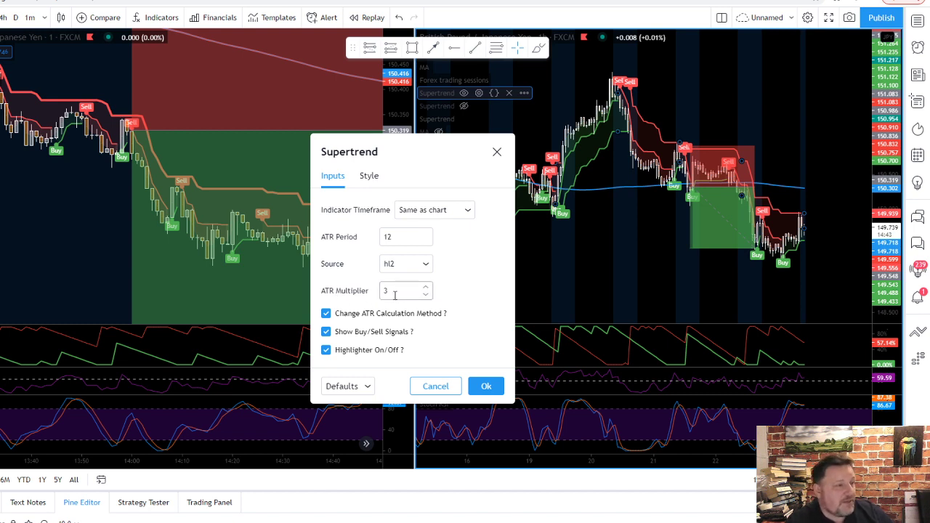
click(484, 387)
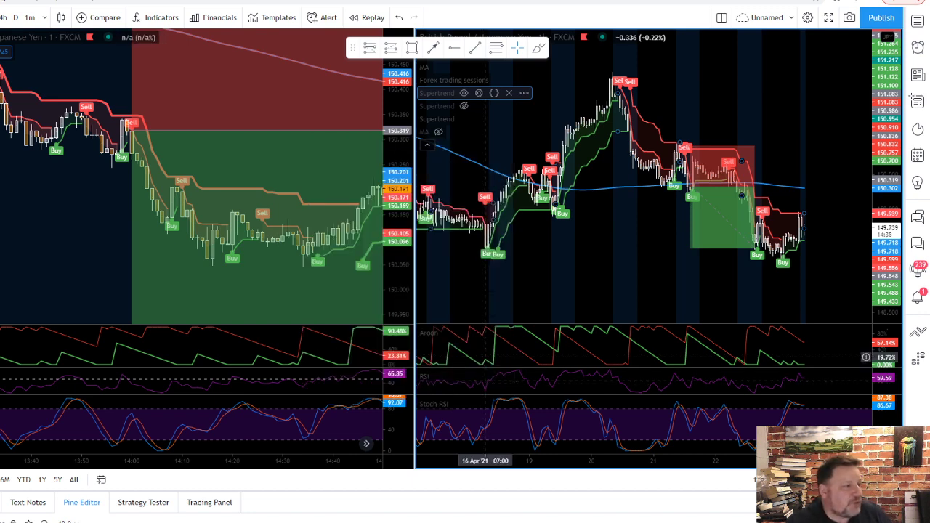
click(479, 119)
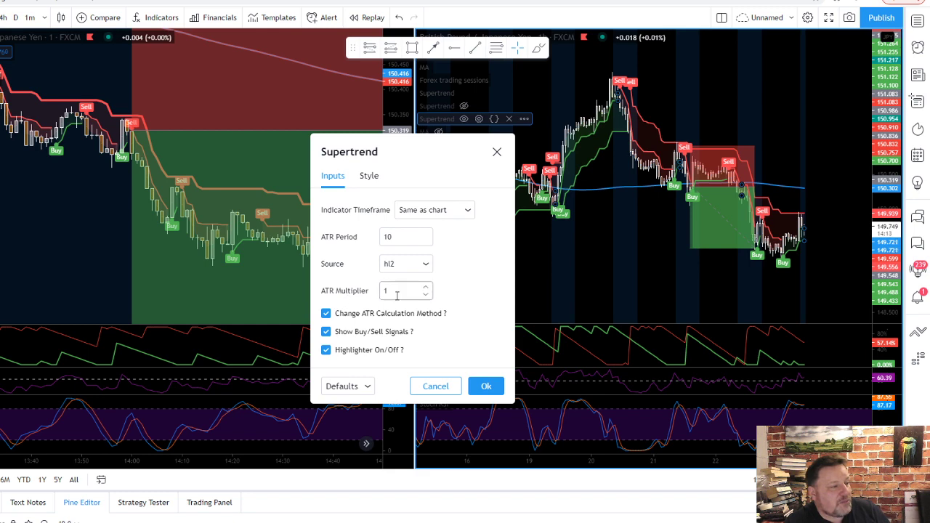
click(486, 386)
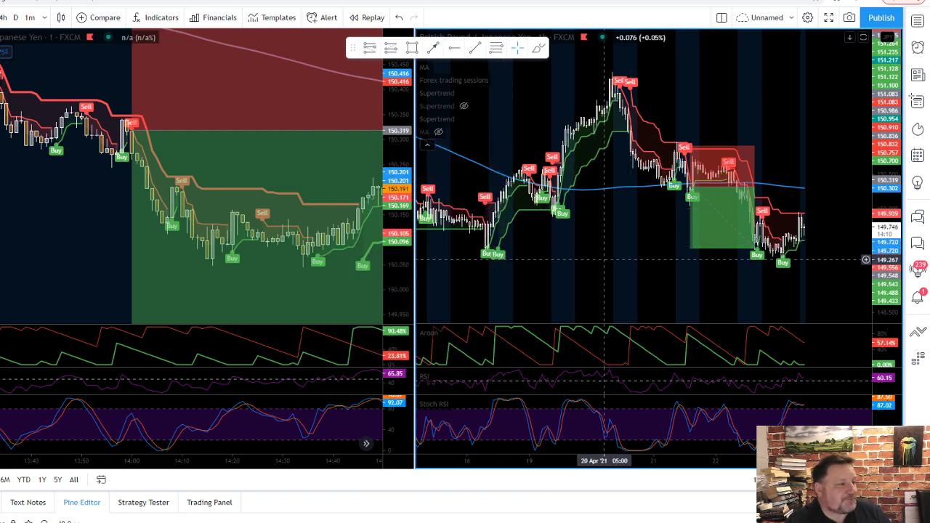
- Hide the first MA indicator on the 1-hour GBPJPY chart to examine the Supertrend signals around the short position
scroll(603, 259, up, 5)
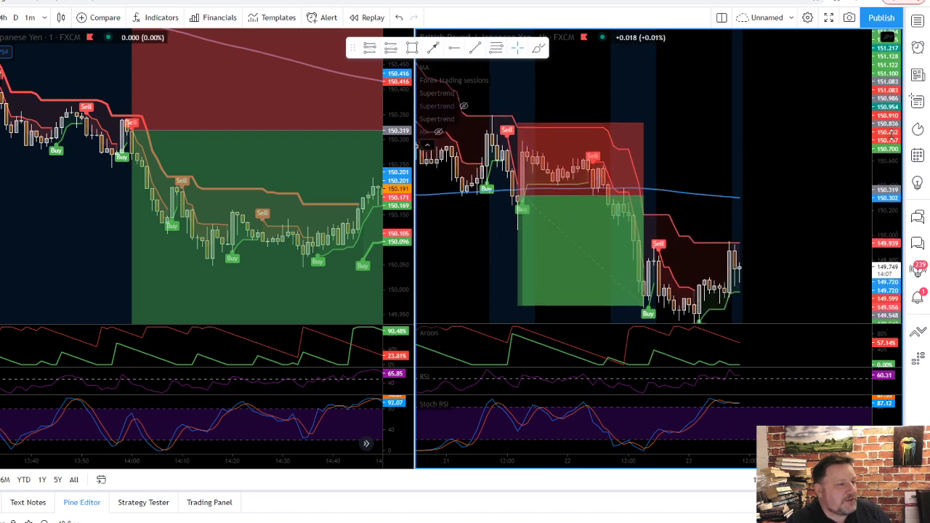
scroll(655, 218, left, 2)
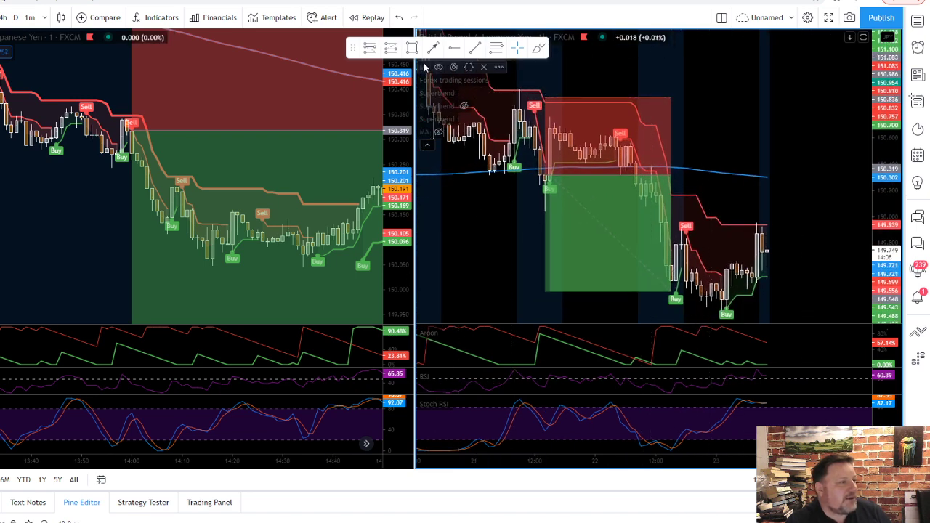
click(438, 67)
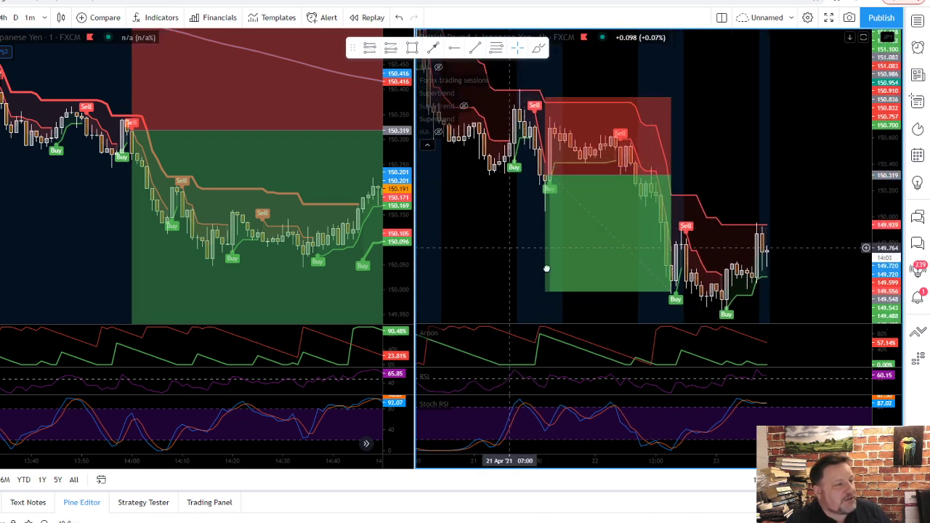
scroll(546, 269, left, 3)
mouse_move(683, 111)
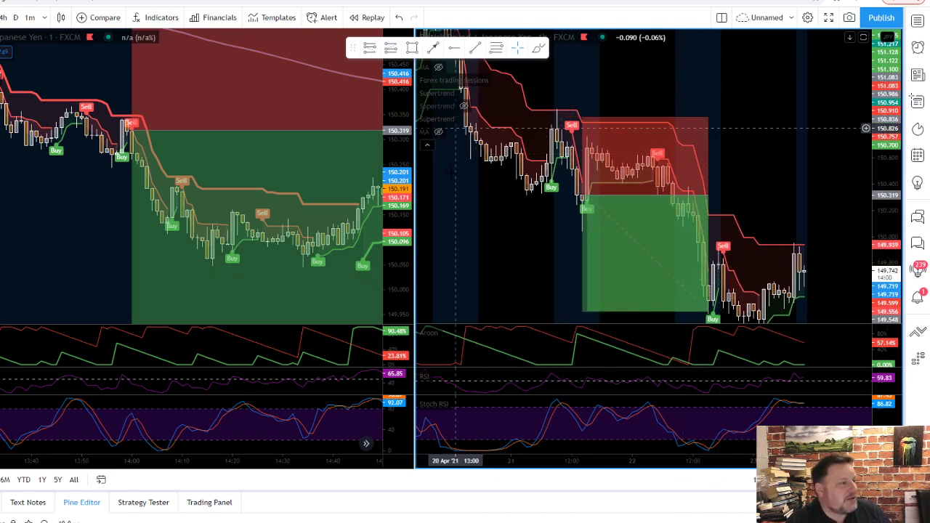
- Set the Up Trend and Down Trend lines of the 1-hour chart's first Supertrend indicator to the thickest line option
mouse_move(433, 98)
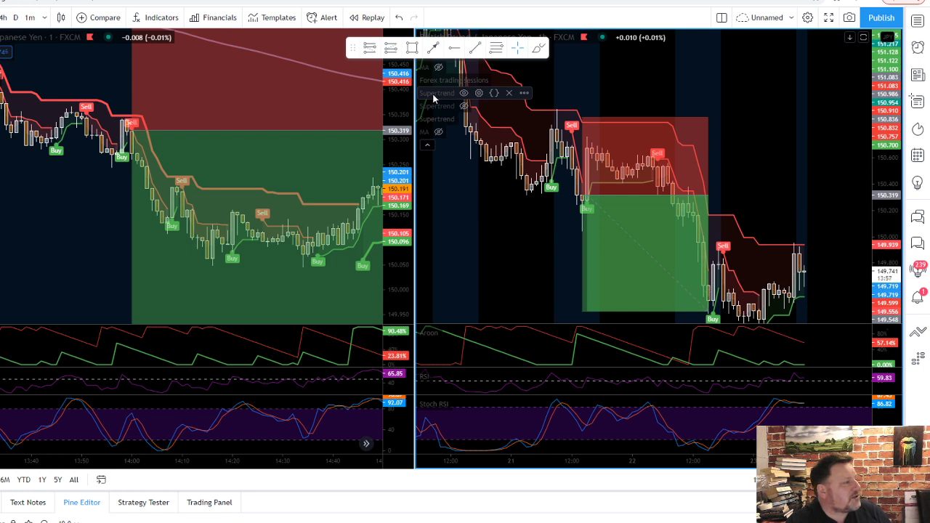
click(479, 94)
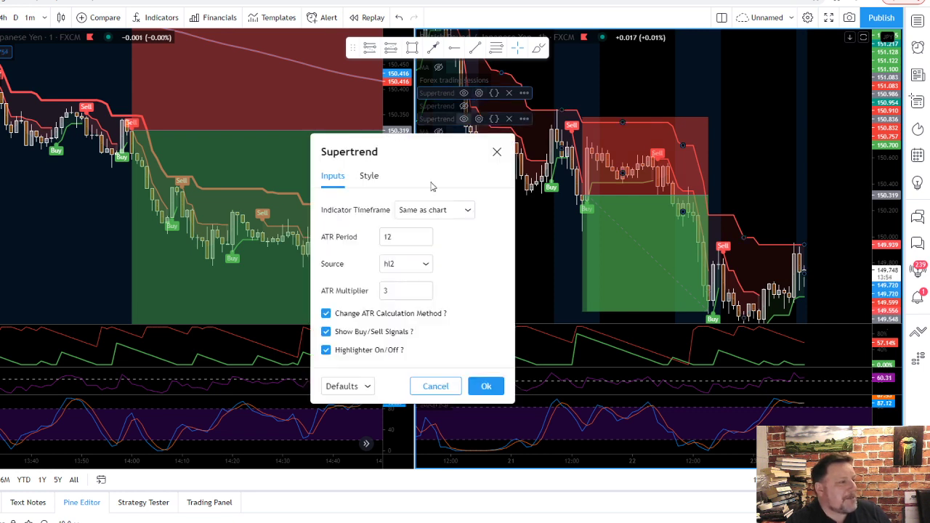
click(367, 176)
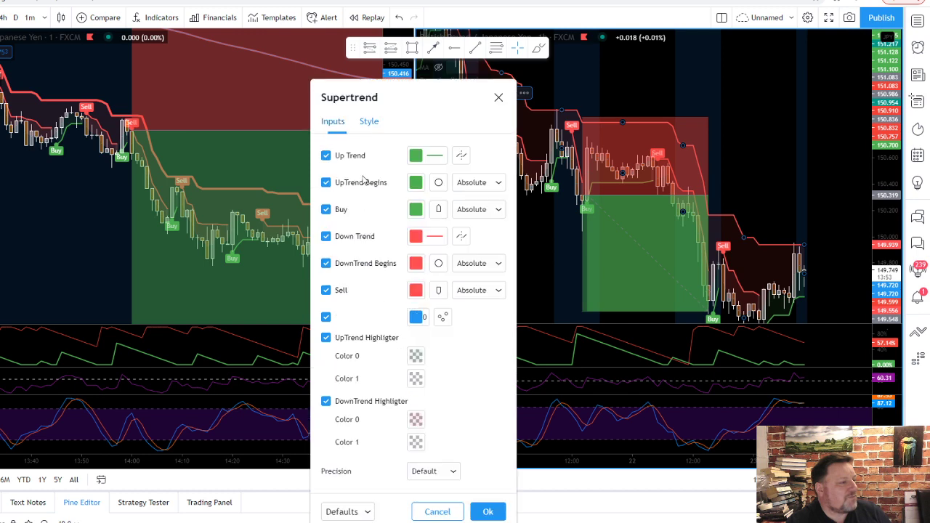
click(441, 162)
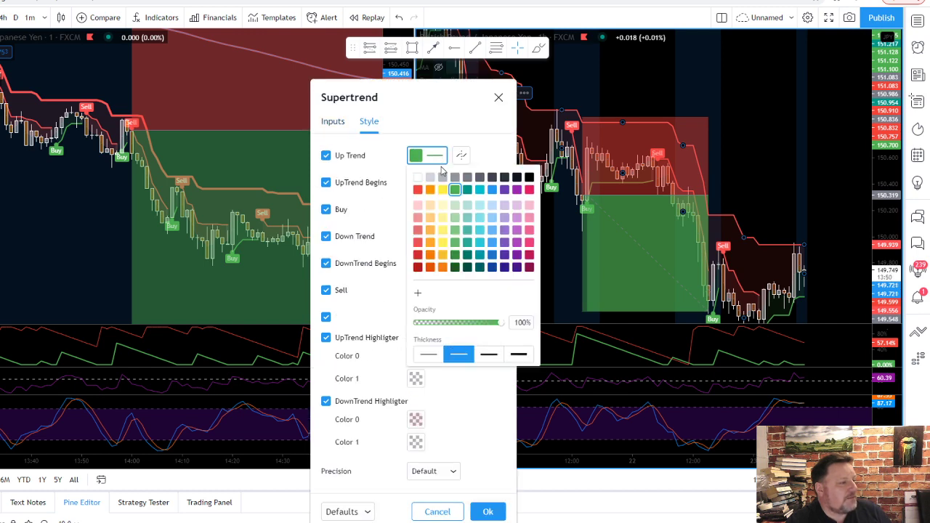
click(520, 355)
click(460, 133)
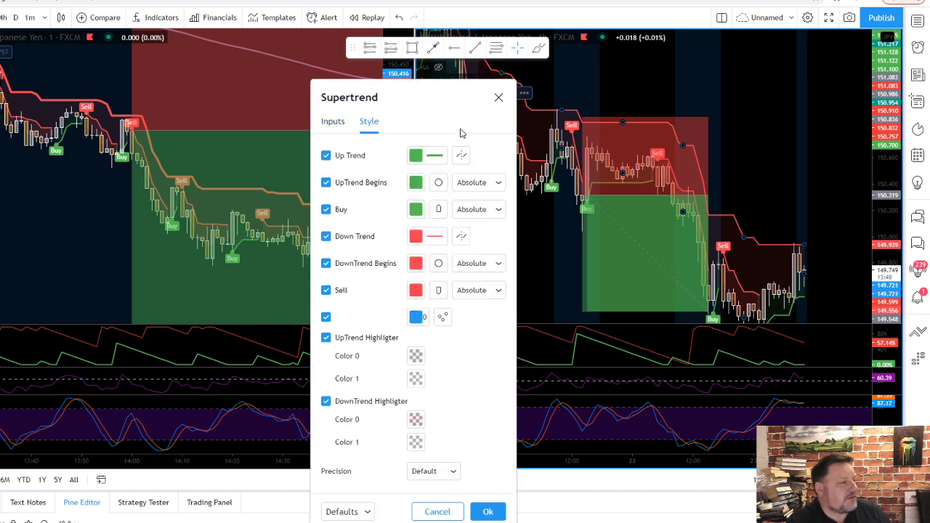
click(423, 240)
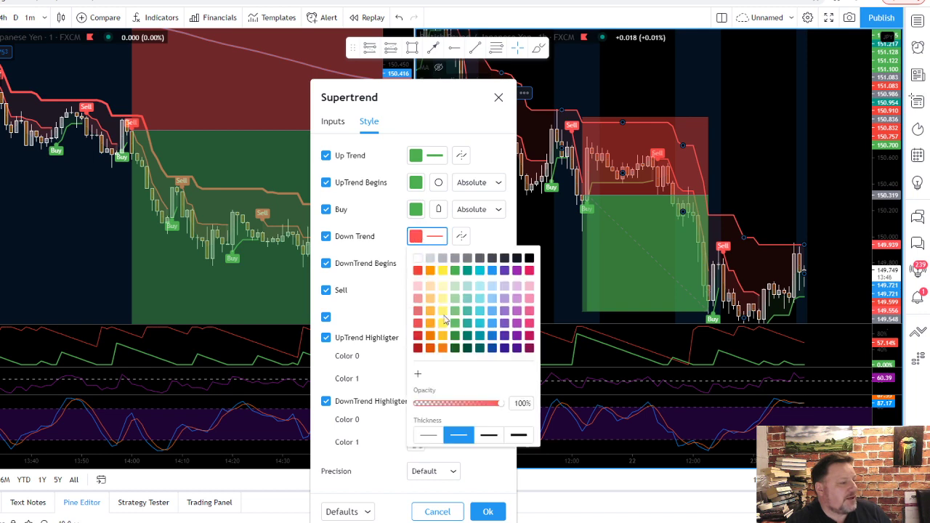
click(519, 436)
click(478, 131)
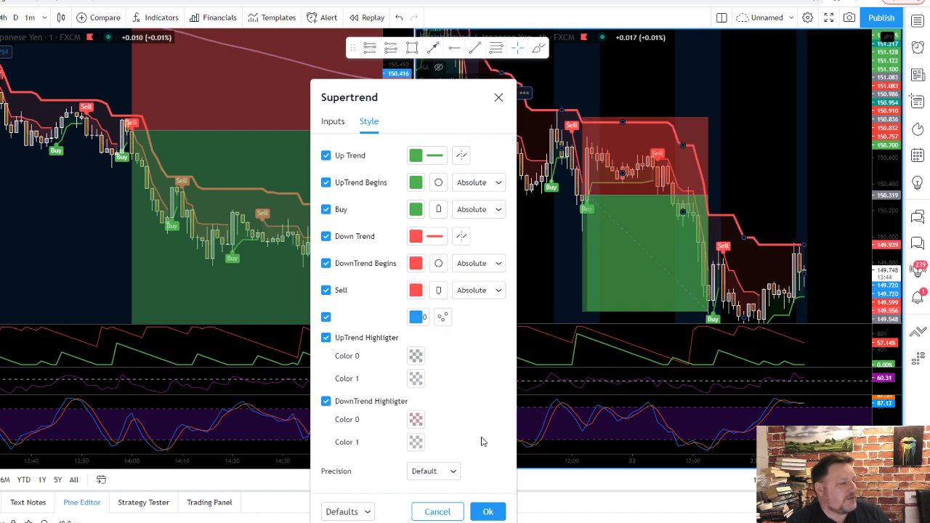
click(481, 511)
- Check the timeframe and length inputs of the Aroon indicator on the 1-hour GBPJPY chart
drag(478, 255, 526, 216)
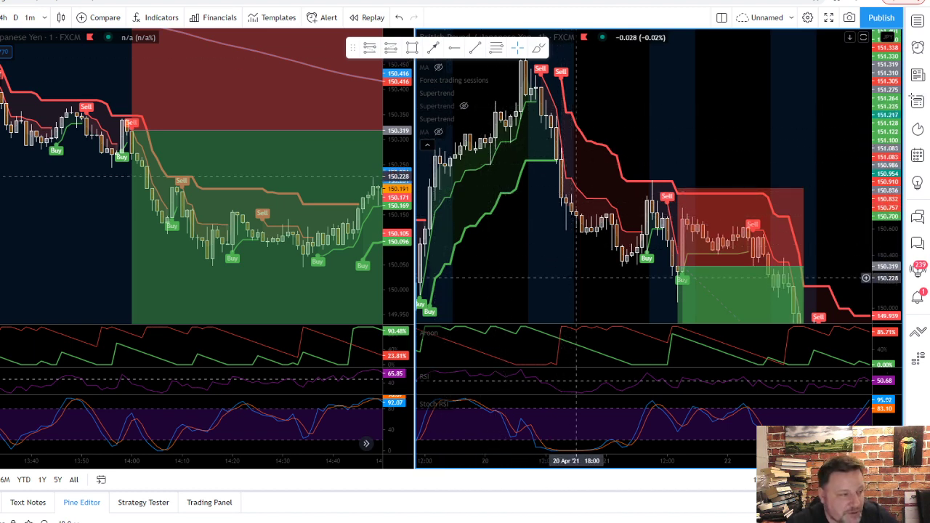
mouse_move(572, 215)
mouse_down()
mouse_move(559, 240)
mouse_move(558, 226)
mouse_up()
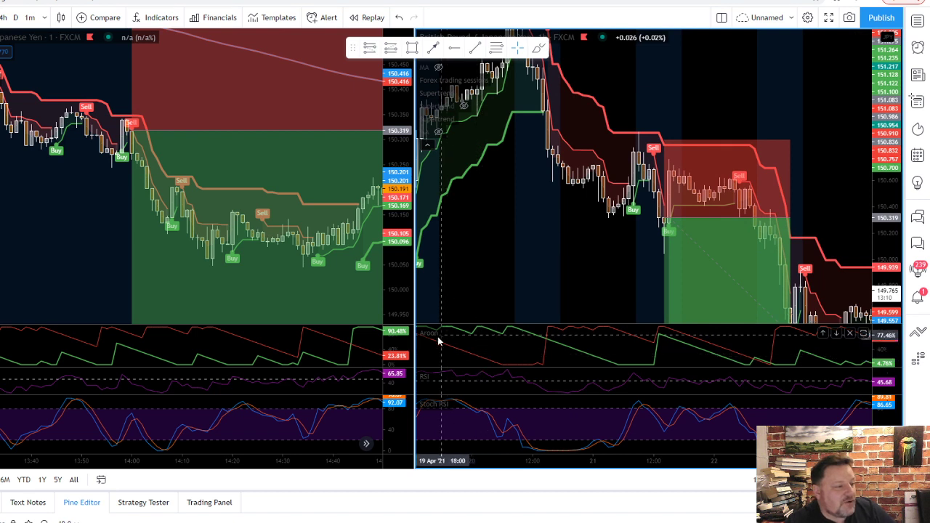
mouse_move(435, 335)
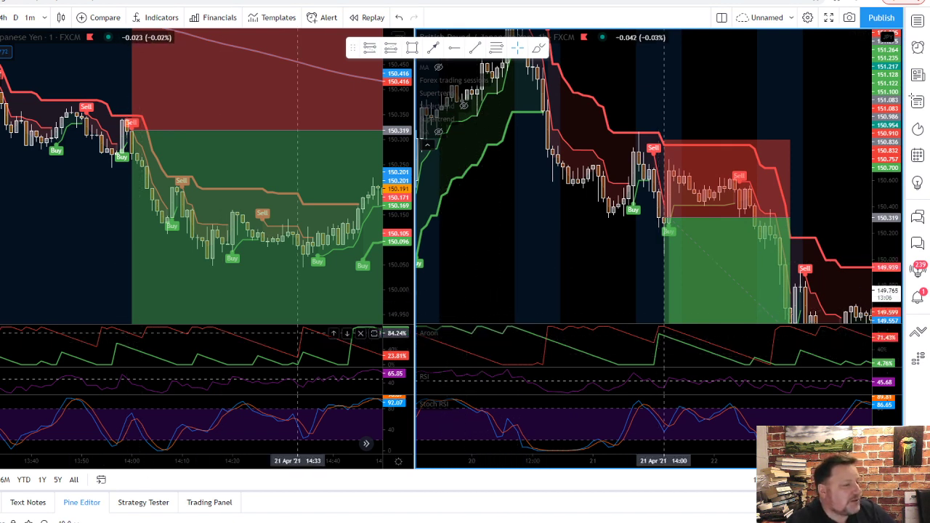
click(463, 337)
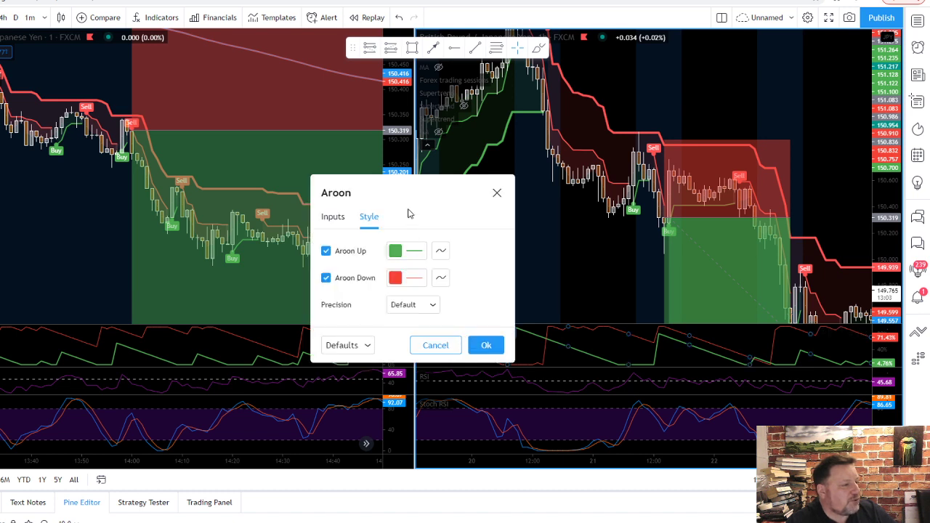
click(341, 219)
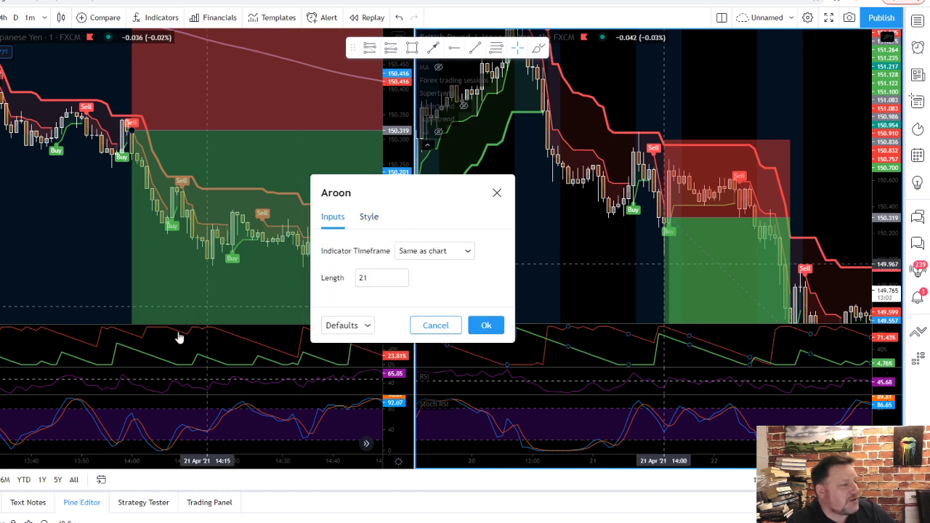
drag(440, 193, 491, 164)
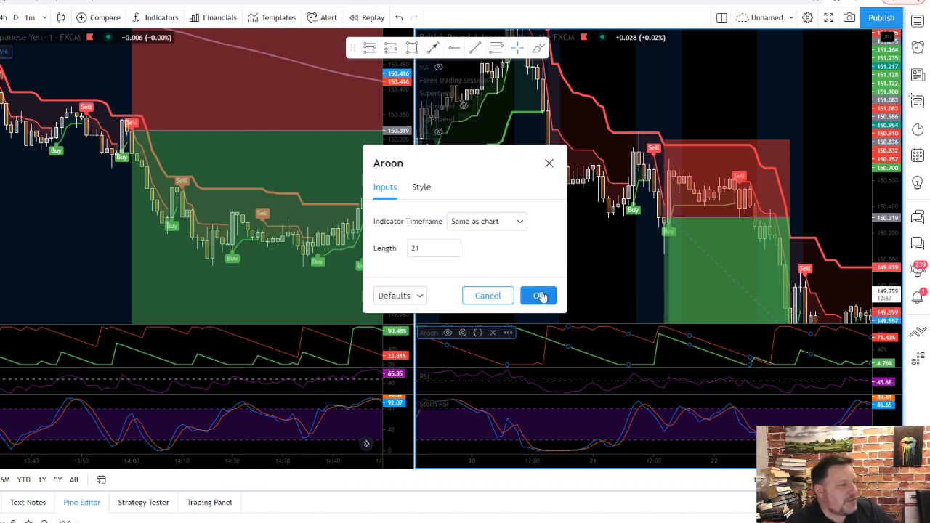
click(548, 169)
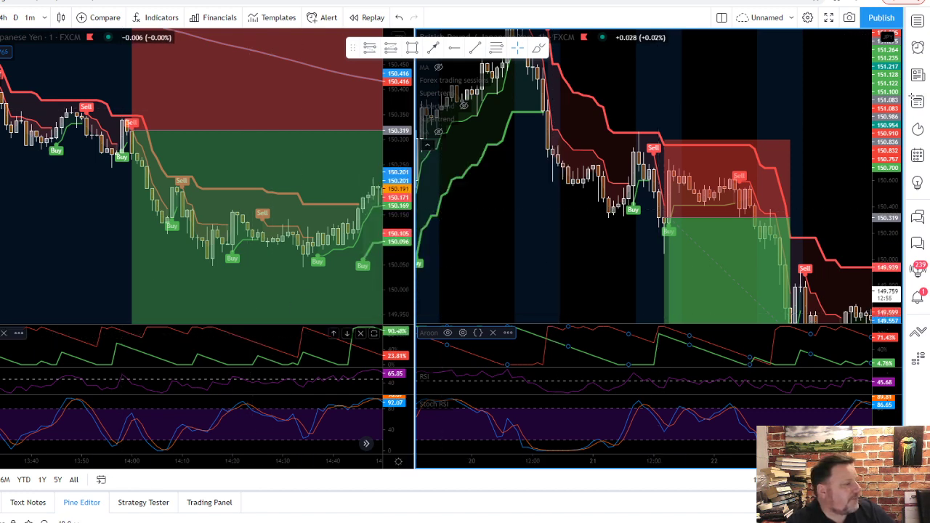
click(463, 333)
click(486, 335)
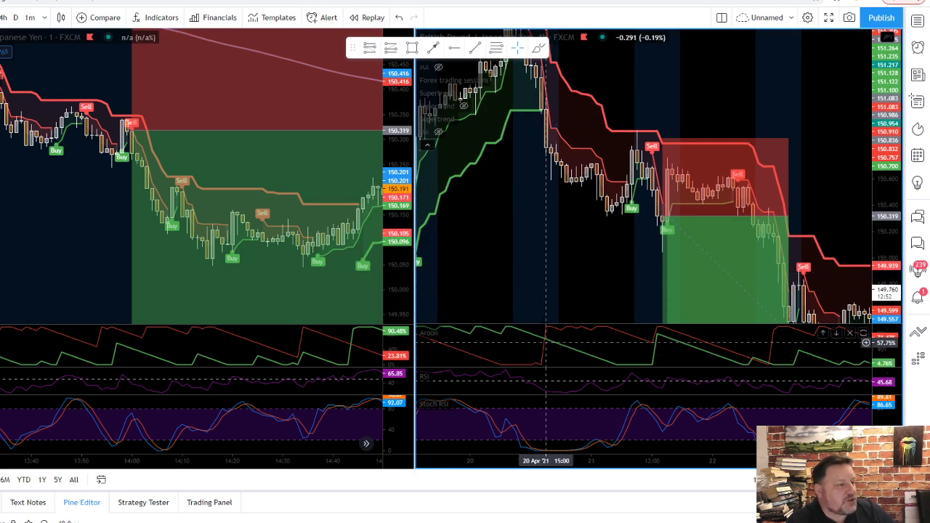
- Examine the Aroon crossovers against the Supertrend signals from 19 to 21 April on the 1-hour chart
drag(556, 272, 609, 288)
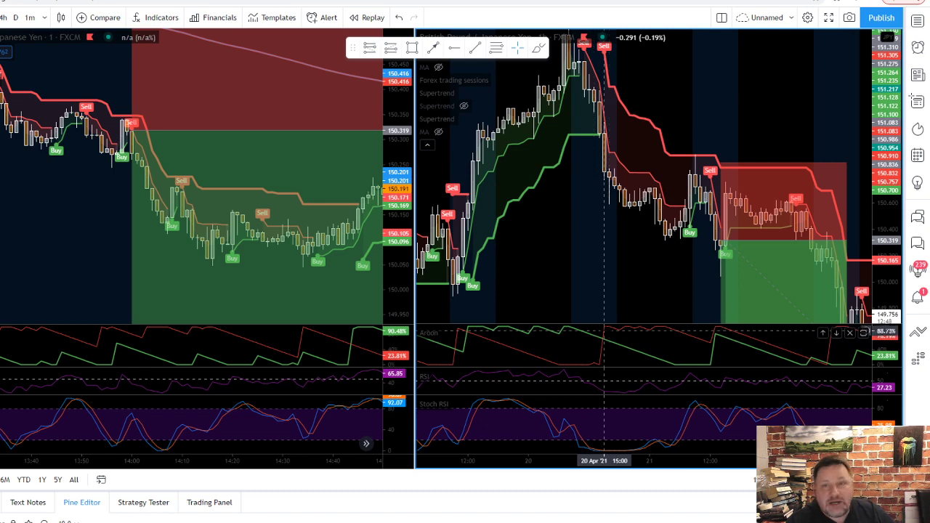
drag(596, 300, 639, 296)
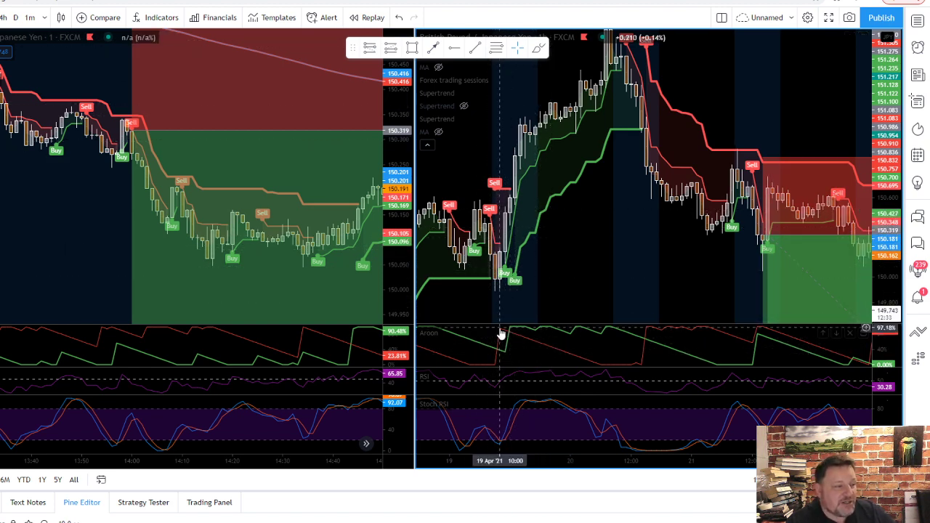
scroll(557, 239, right, 3)
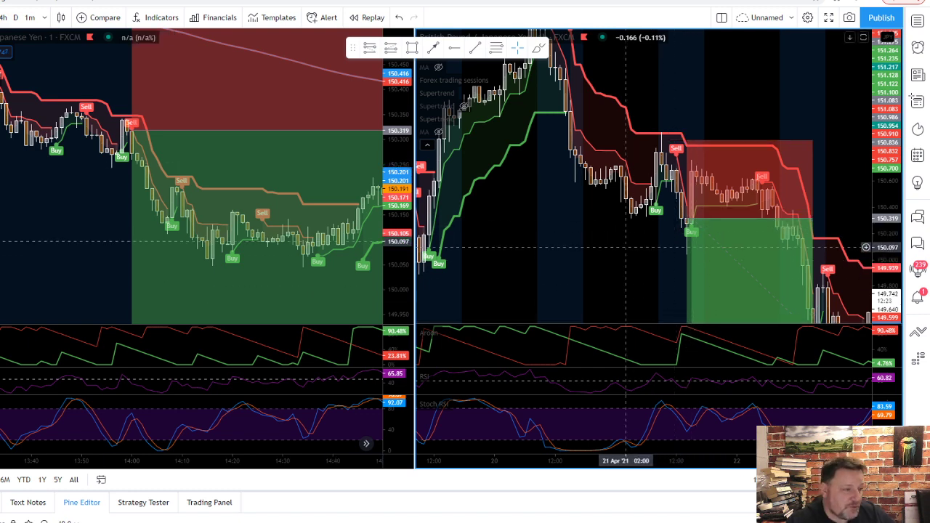
drag(626, 247, 618, 243)
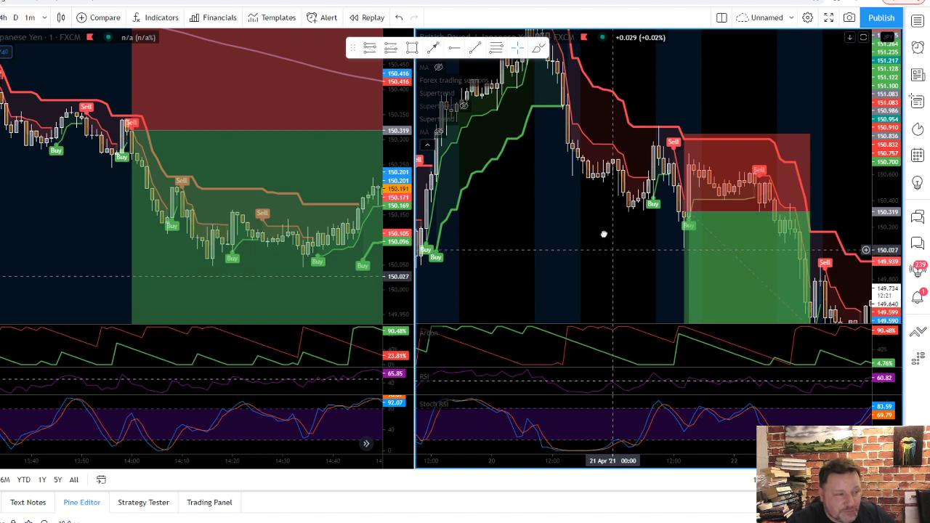
drag(610, 247, 602, 233)
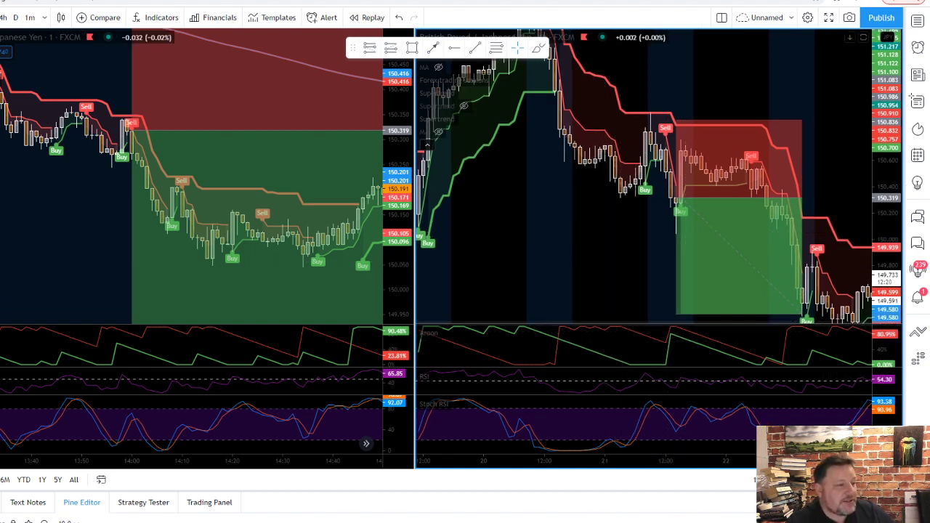
drag(590, 266, 596, 248)
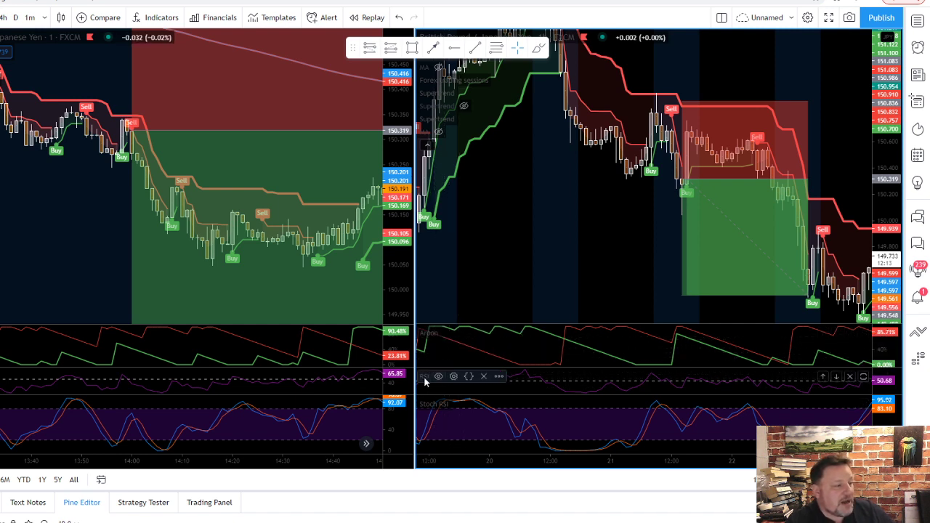
- Check the length, source and upper and lower band settings of the RSI indicator on the 1-hour chart
click(452, 377)
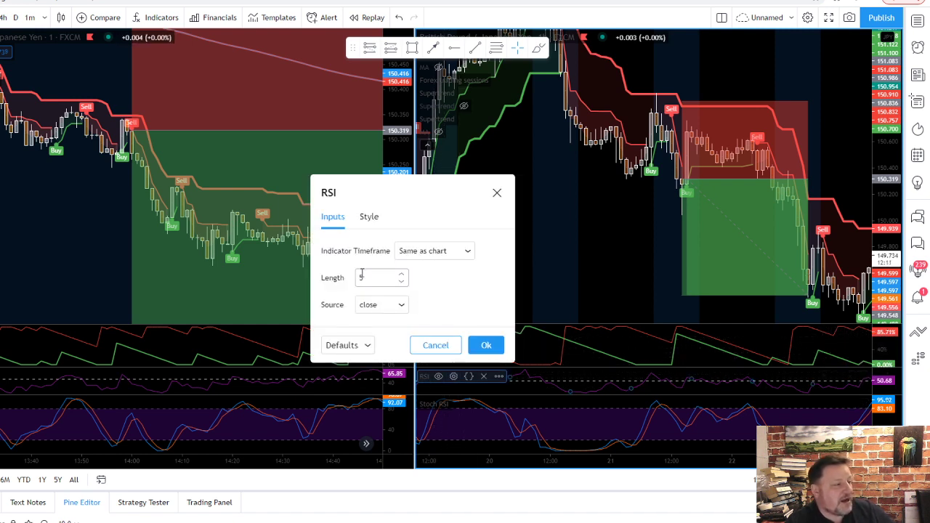
drag(383, 193, 428, 174)
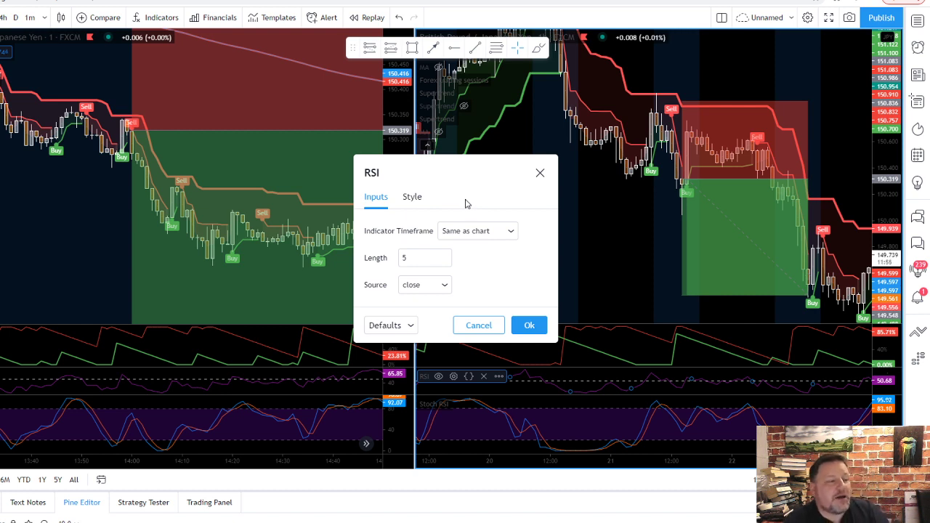
click(412, 197)
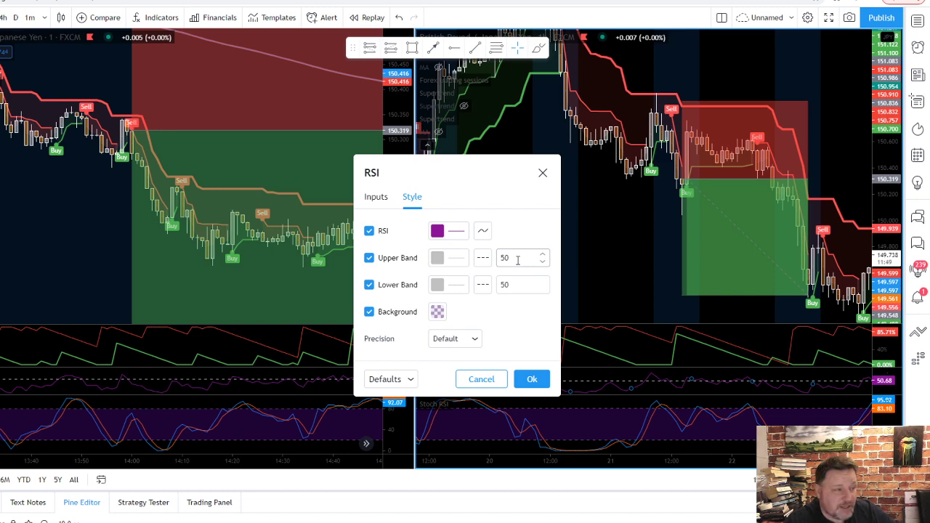
click(376, 197)
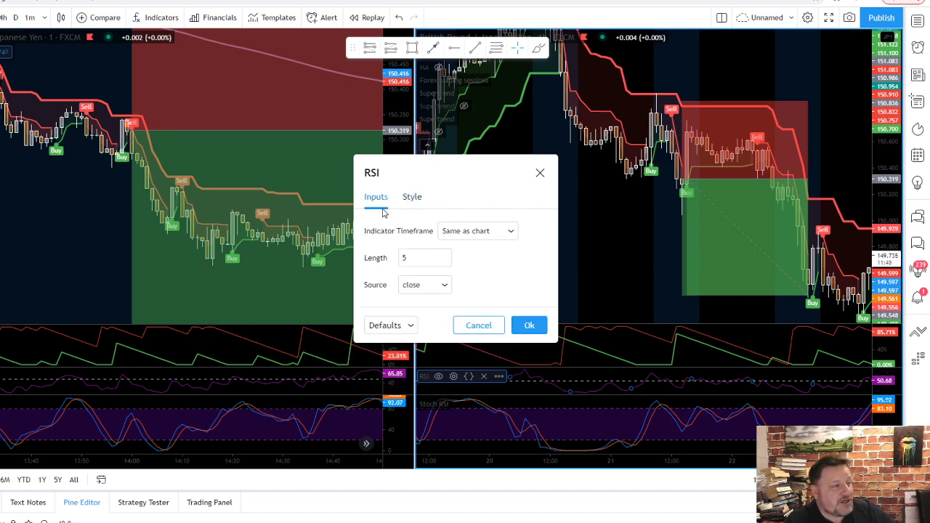
click(529, 326)
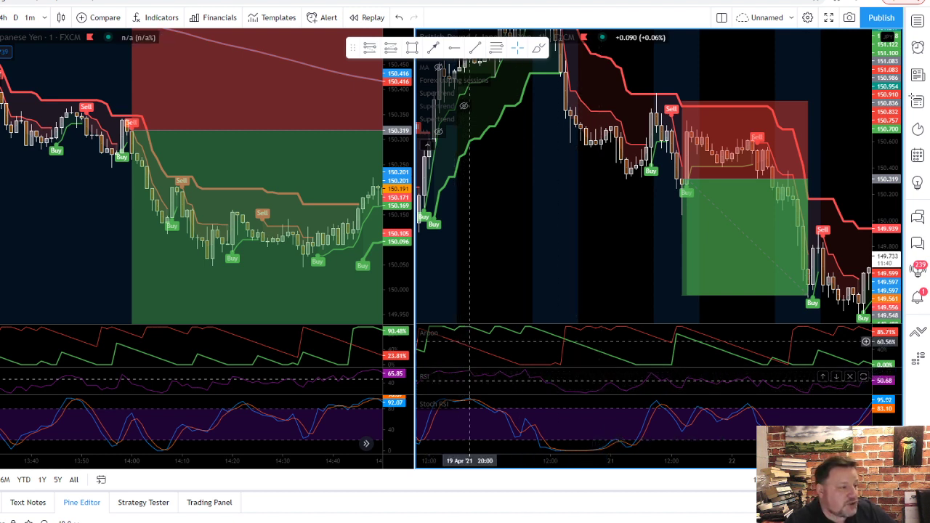
- Examine the Supertrend sell signals around the 20 April peak on the 1-hour GBPJPY chart
mouse_move(458, 94)
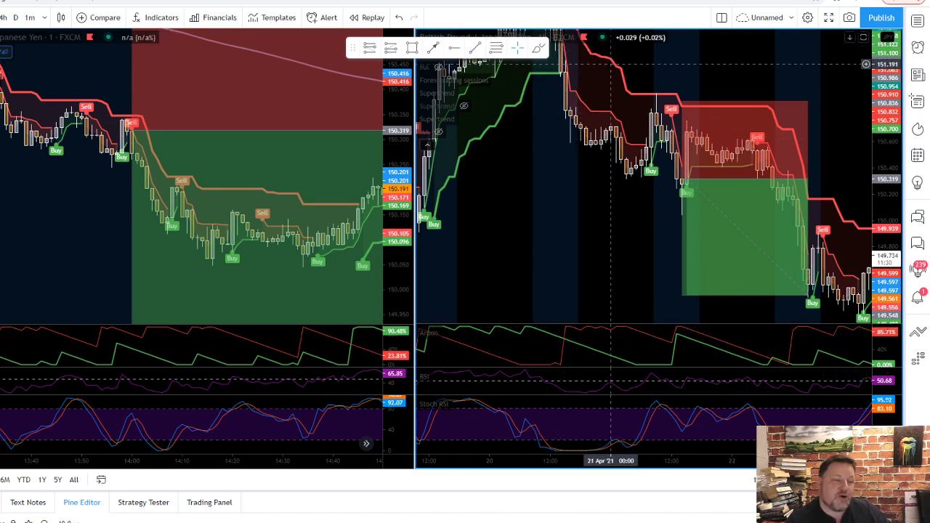
drag(559, 243, 532, 247)
mouse_move(660, 115)
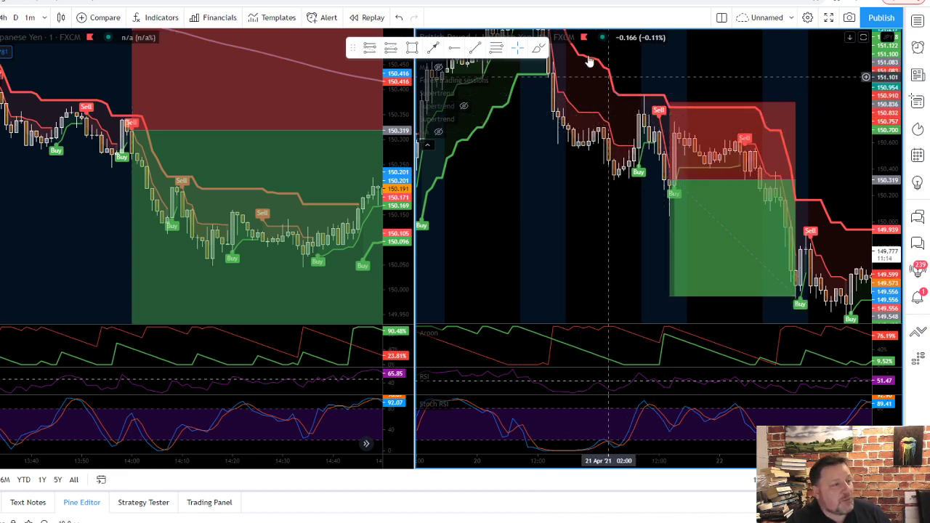
drag(586, 117, 693, 177)
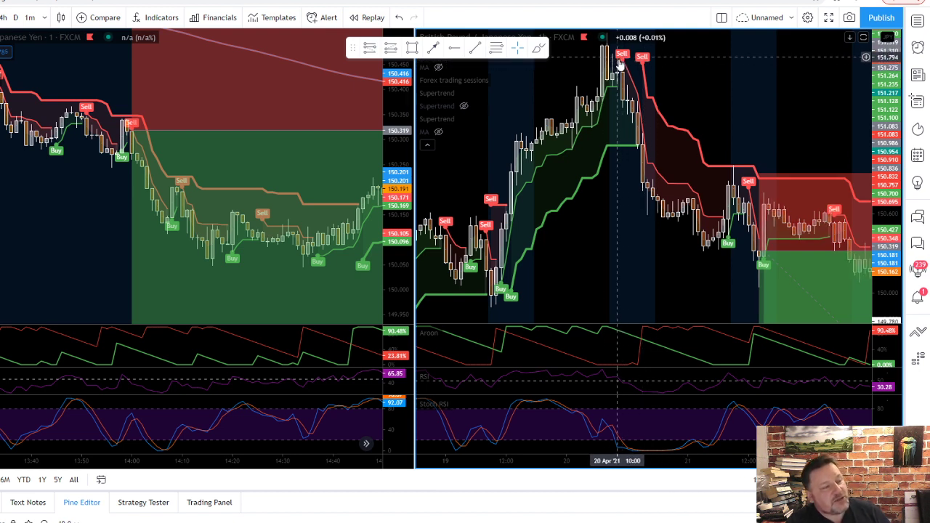
drag(637, 68, 620, 72)
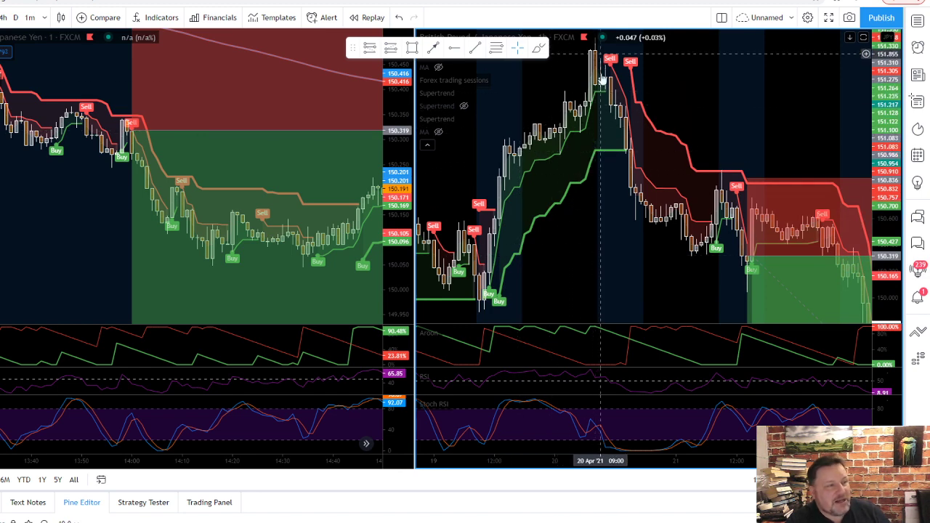
- Check the Stoch RSI inputs on the 1-hour chart, and bring the whole short position back into view
drag(606, 270, 554, 264)
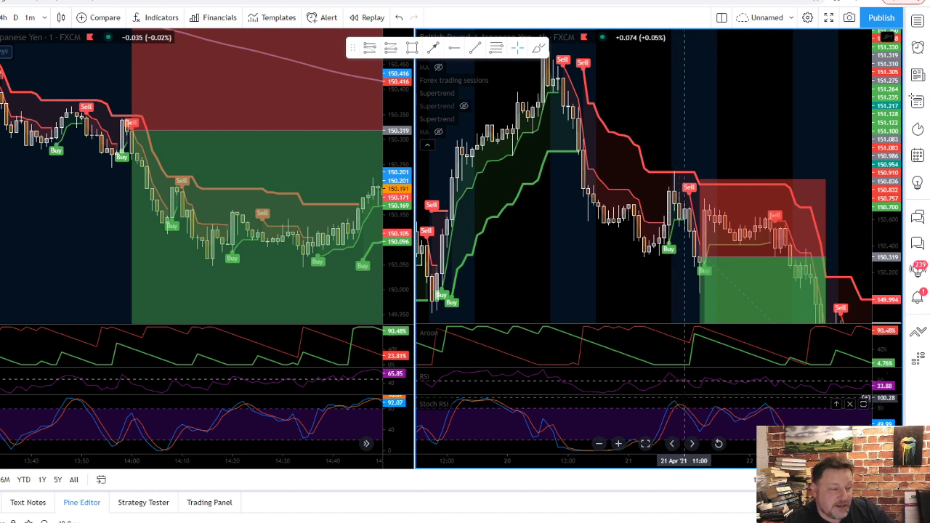
click(473, 404)
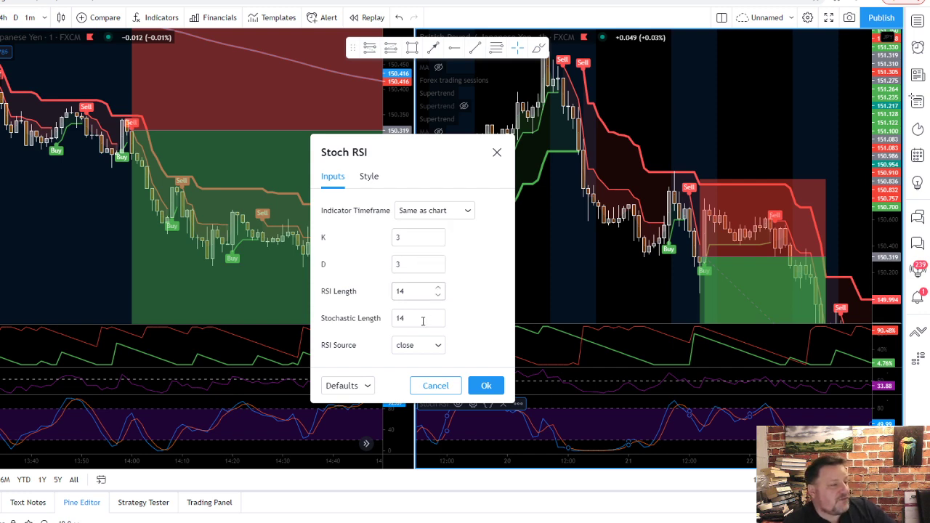
click(479, 385)
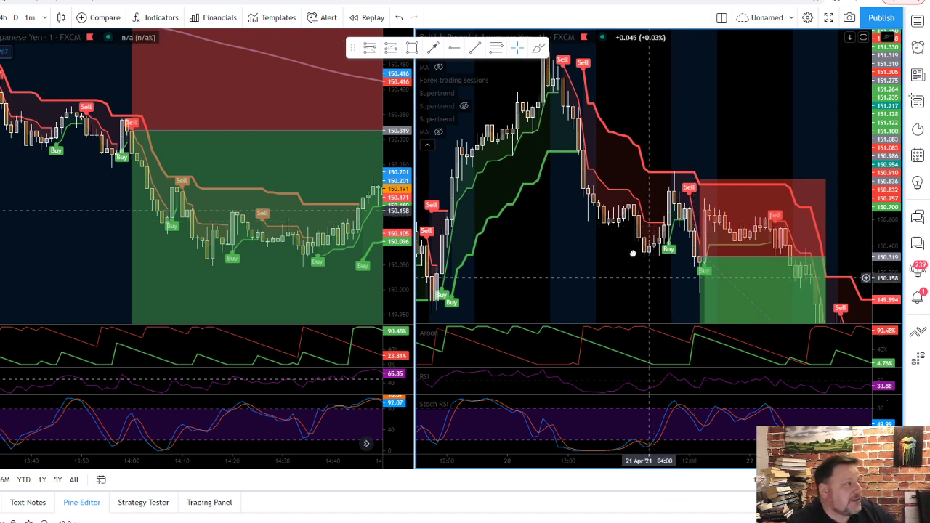
drag(633, 253, 598, 206)
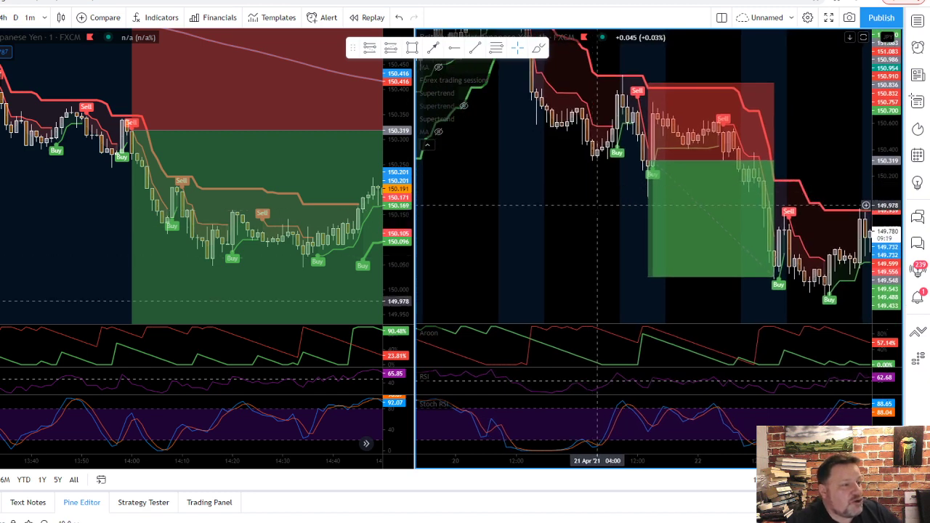
mouse_move(668, 136)
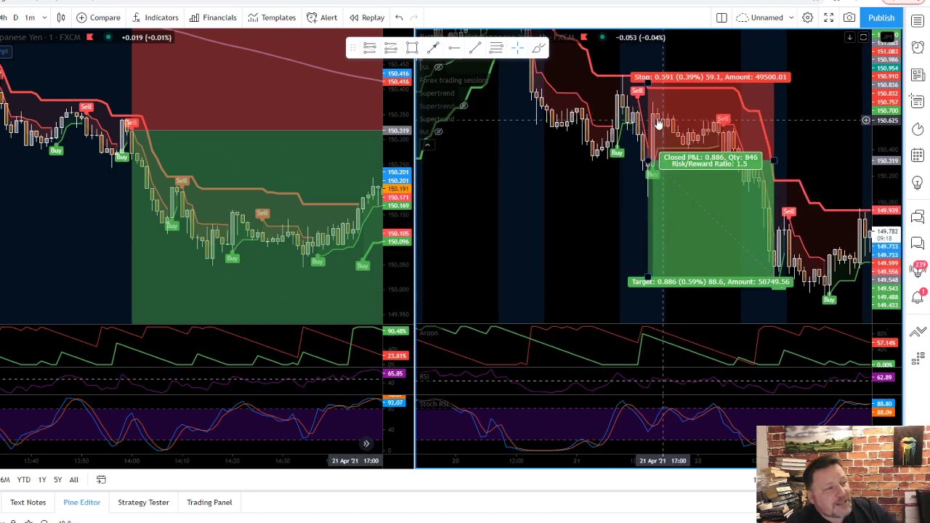
- Examine the short position's stop level against the Supertrend line around its 21 April entry on the 1-hour chart
mouse_move(644, 93)
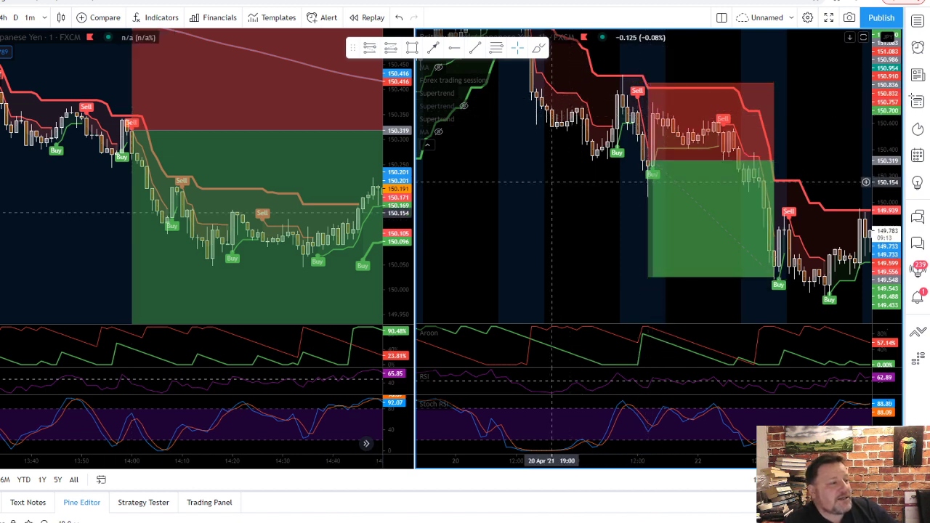
drag(549, 240, 572, 227)
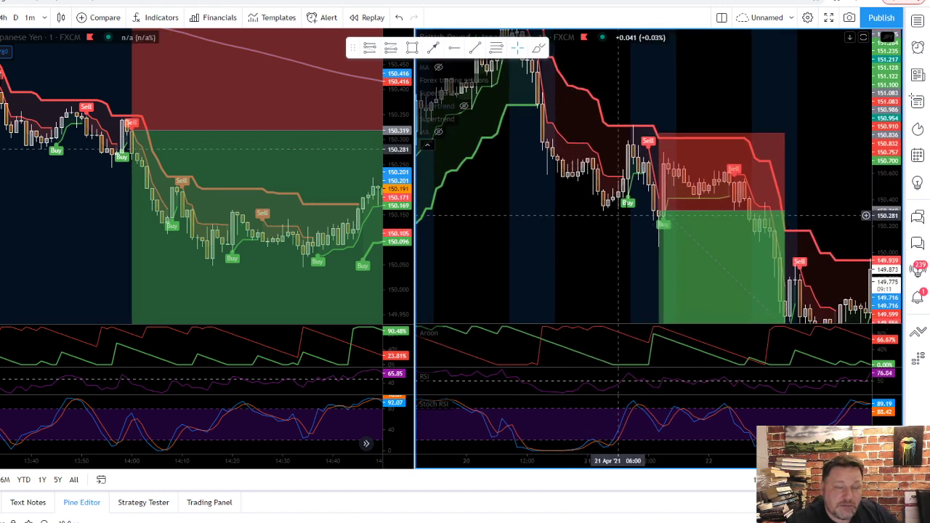
mouse_move(658, 160)
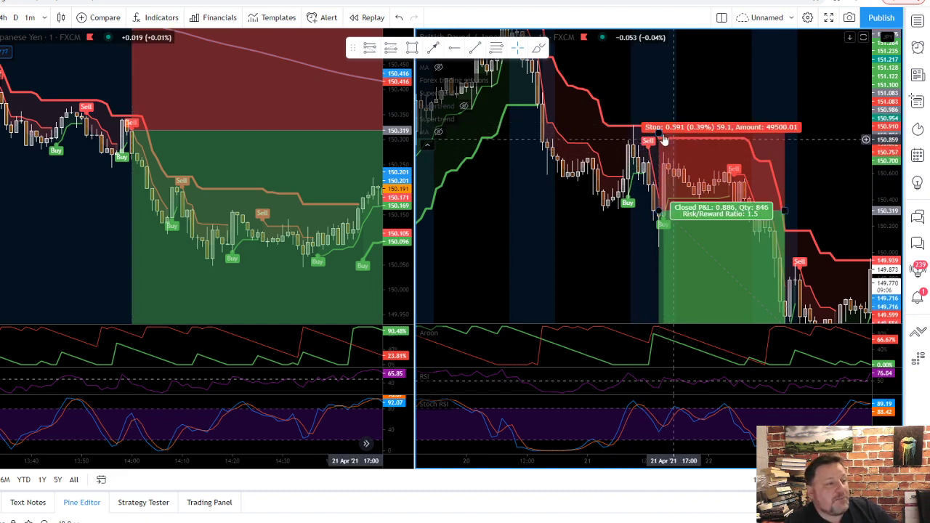
mouse_move(704, 151)
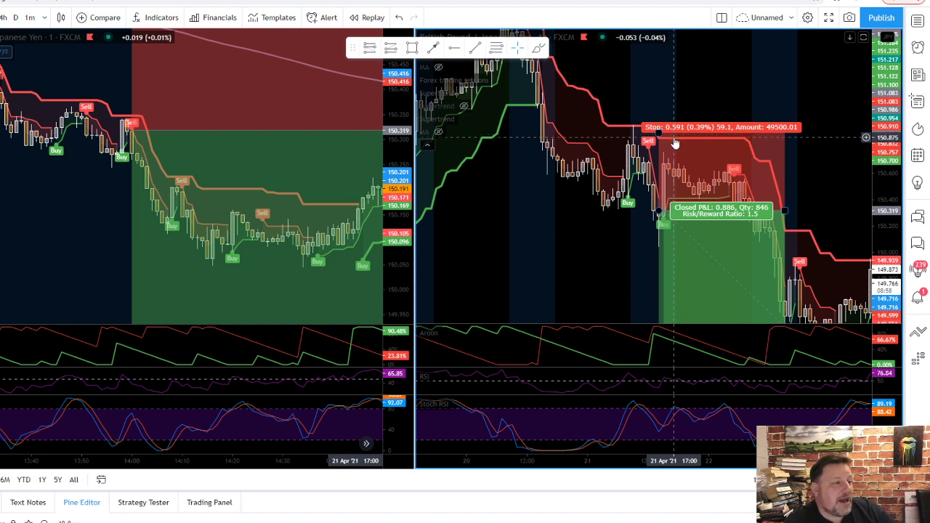
drag(581, 204, 574, 202)
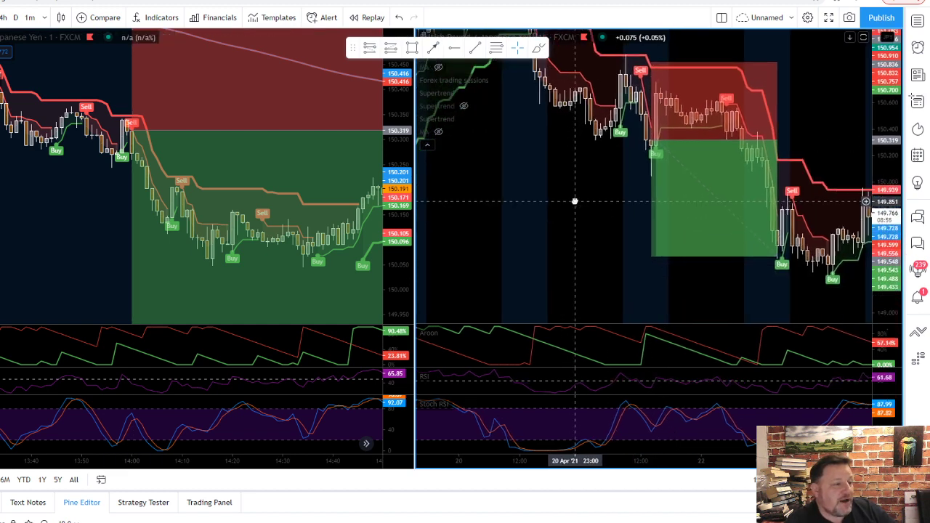
- Measure the short position's duration from 21 April 14:00 to 22 April 15:00 on the 1-hour chart, and clear the measurement
click(656, 254)
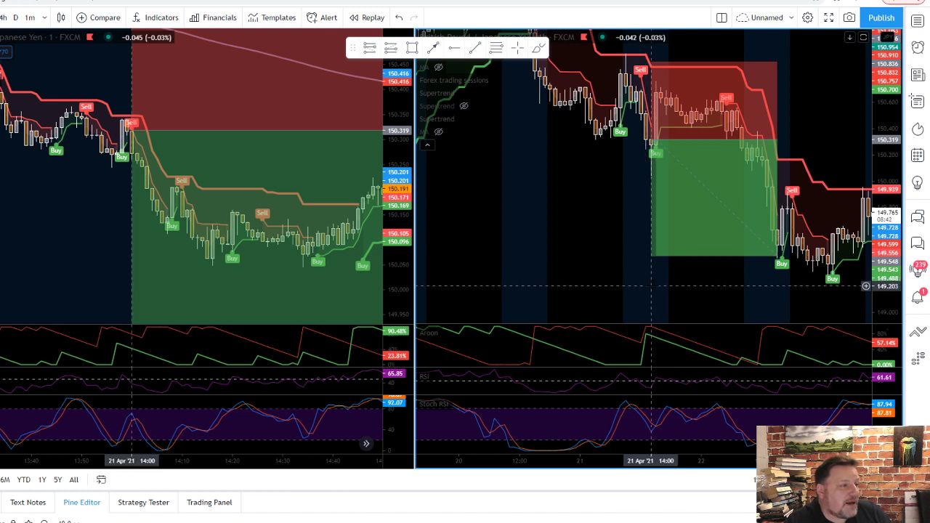
shift+click(651, 286)
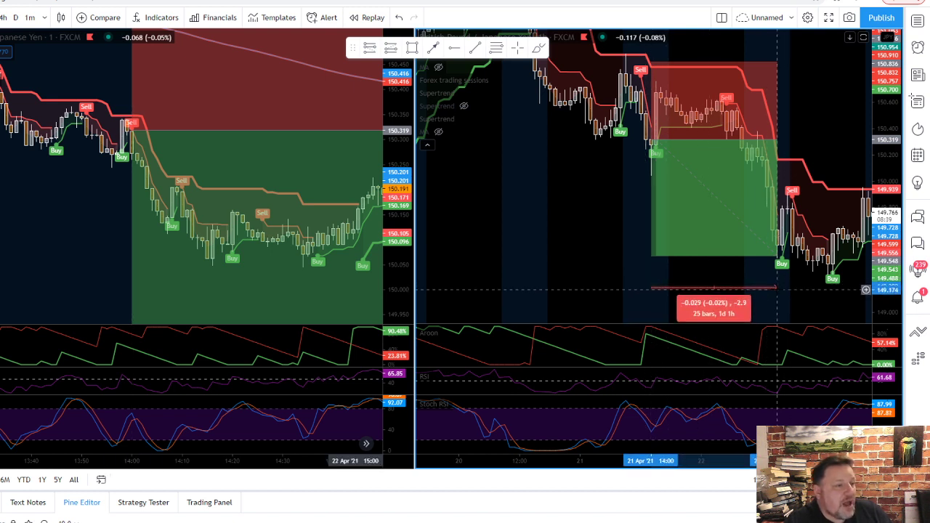
click(777, 290)
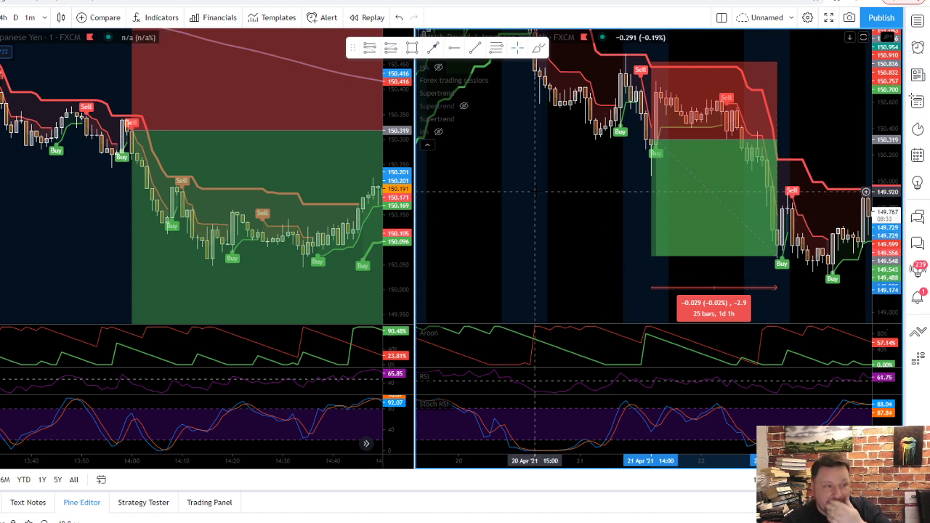
click(703, 123)
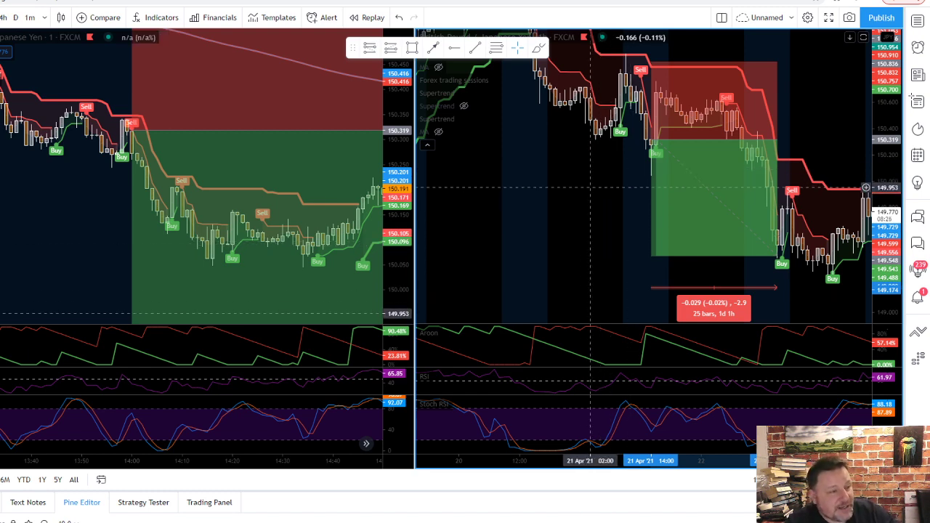
click(582, 183)
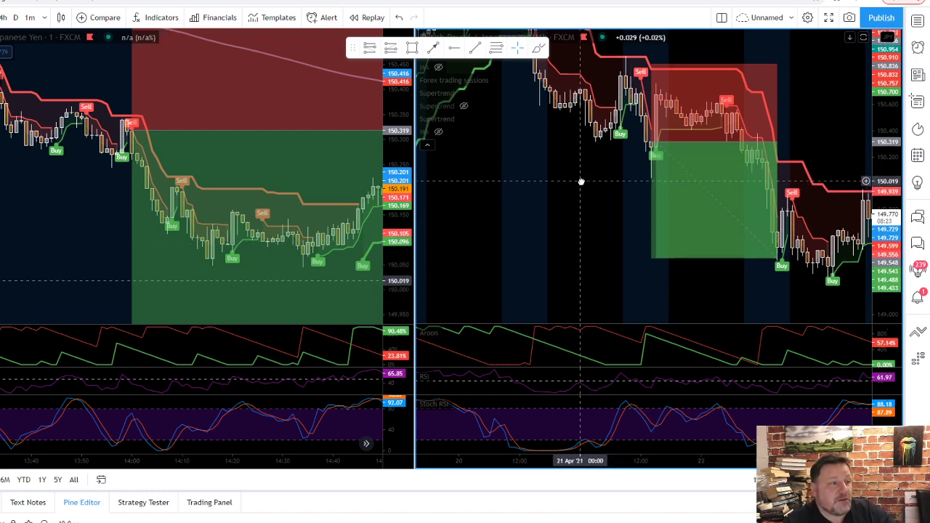
- Tighten the short position's stop to 0.118 and its target to 0.268 from the entry on the 1-hour chart
mouse_move(581, 183)
mouse_down()
mouse_move(582, 193)
mouse_move(590, 191)
mouse_up()
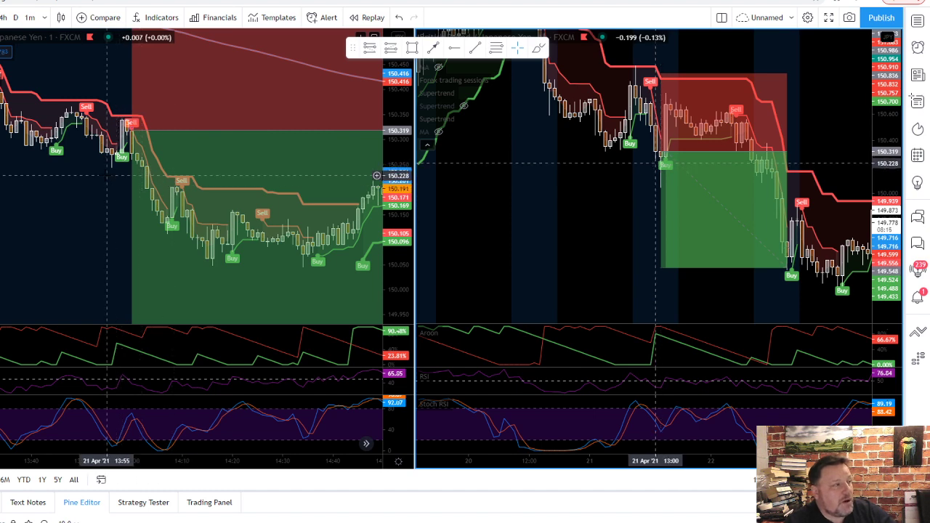
drag(91, 176, 83, 218)
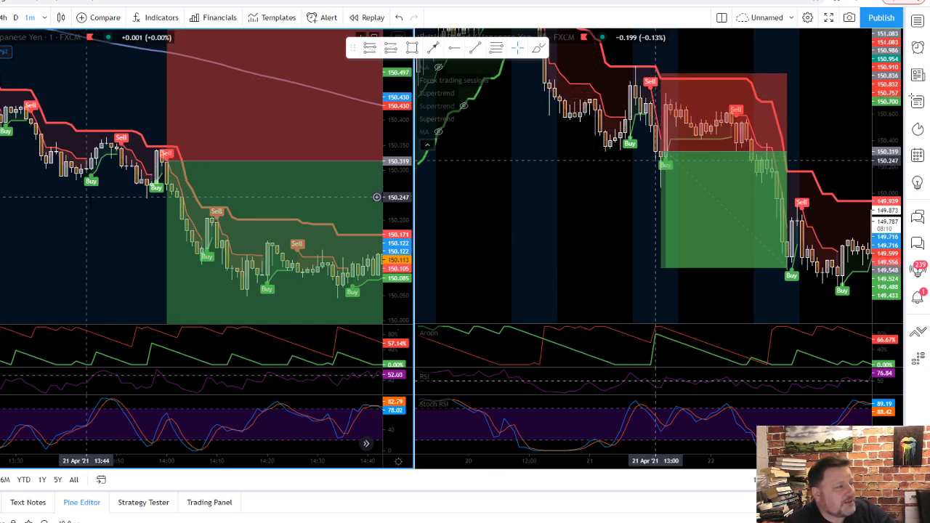
drag(113, 219, 63, 214)
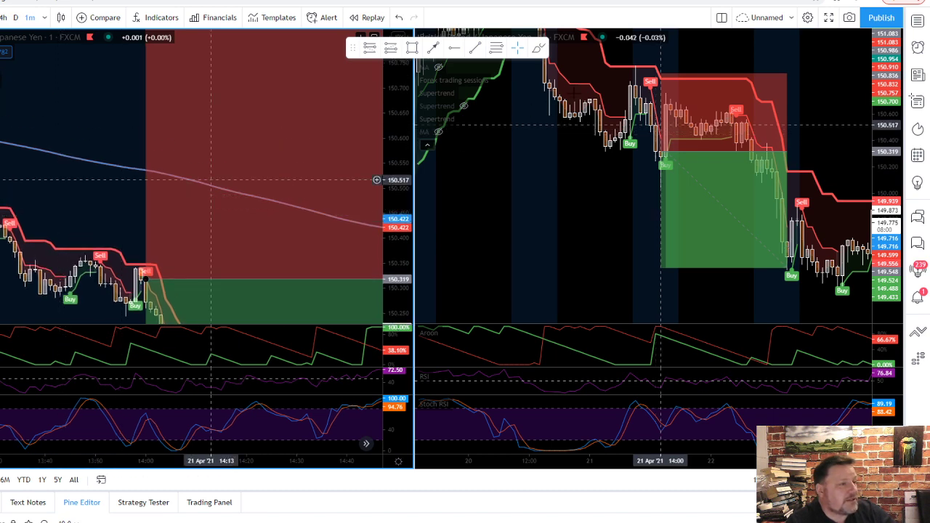
mouse_move(660, 72)
mouse_down()
mouse_move(661, 150)
mouse_move(662, 138)
mouse_up()
click(117, 65)
drag(117, 65, 95, 40)
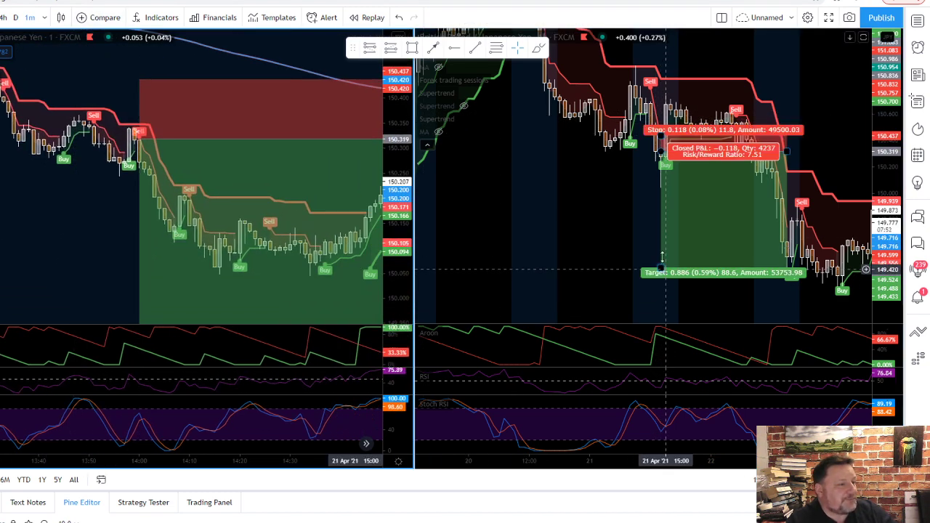
drag(662, 258, 643, 195)
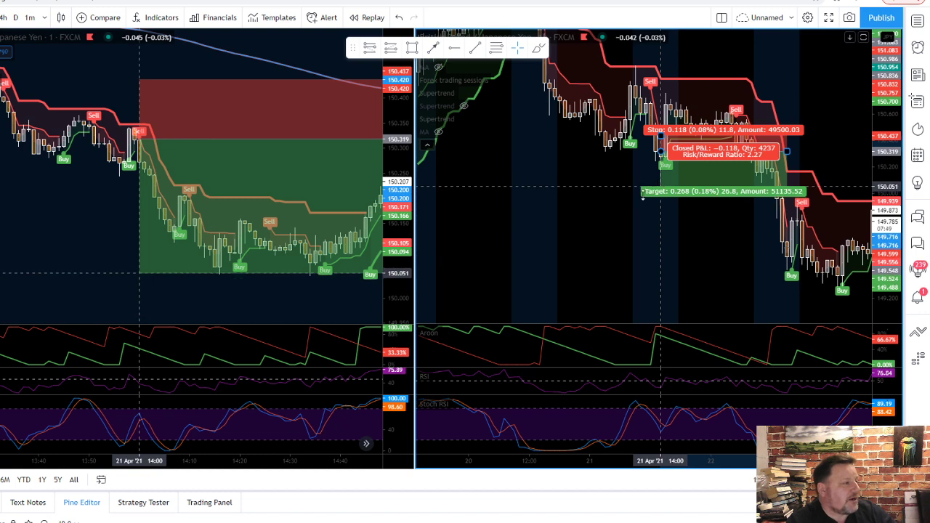
- Move the short position on the 1-minute chart to an entry of 150.310 at 13:52, and set its stop to 150.391
drag(14, 241, 89, 237)
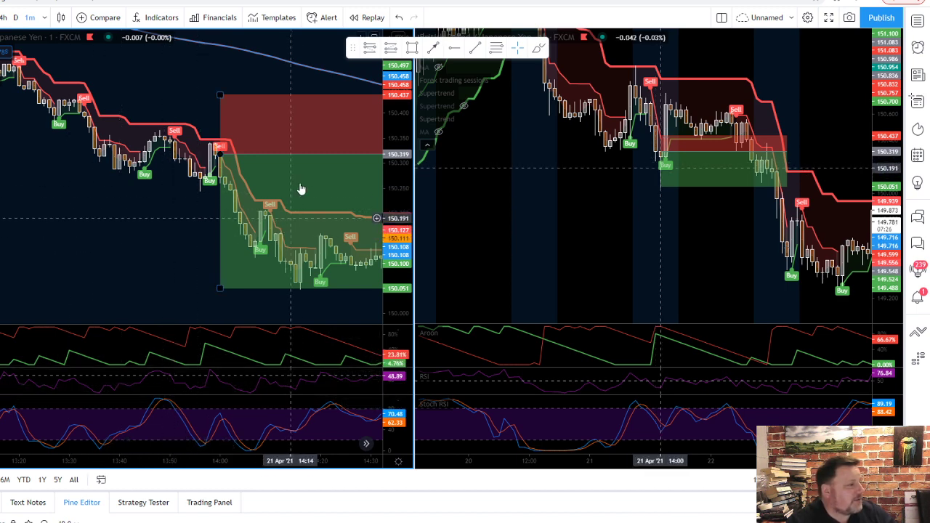
drag(302, 189, 261, 181)
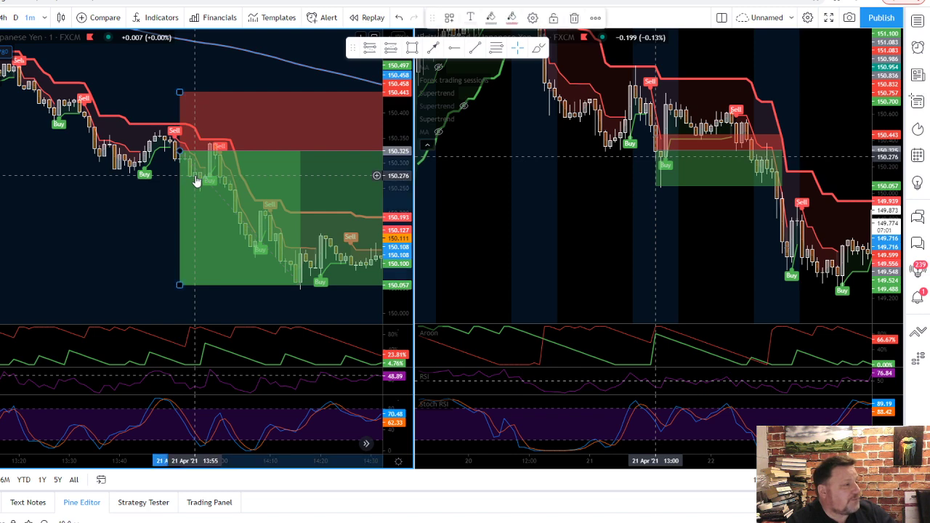
drag(195, 176, 201, 186)
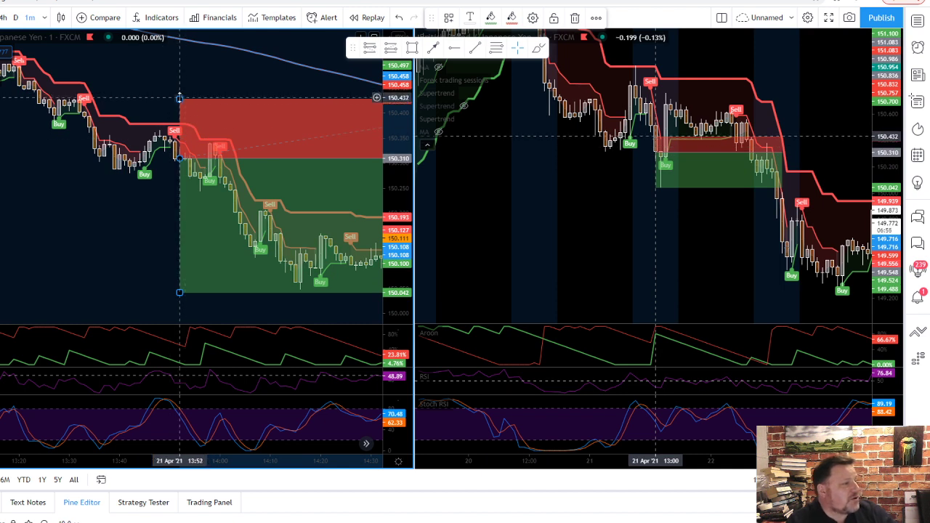
drag(179, 98, 180, 126)
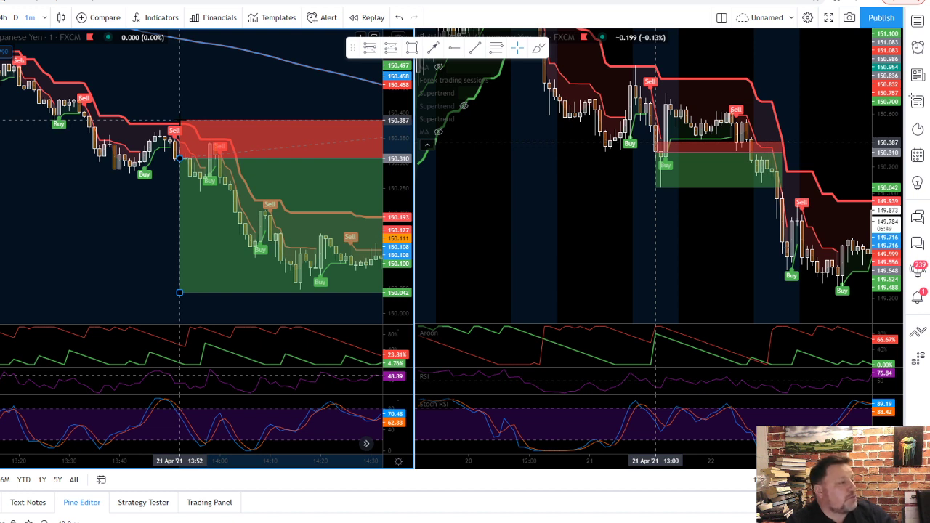
drag(180, 119, 179, 118)
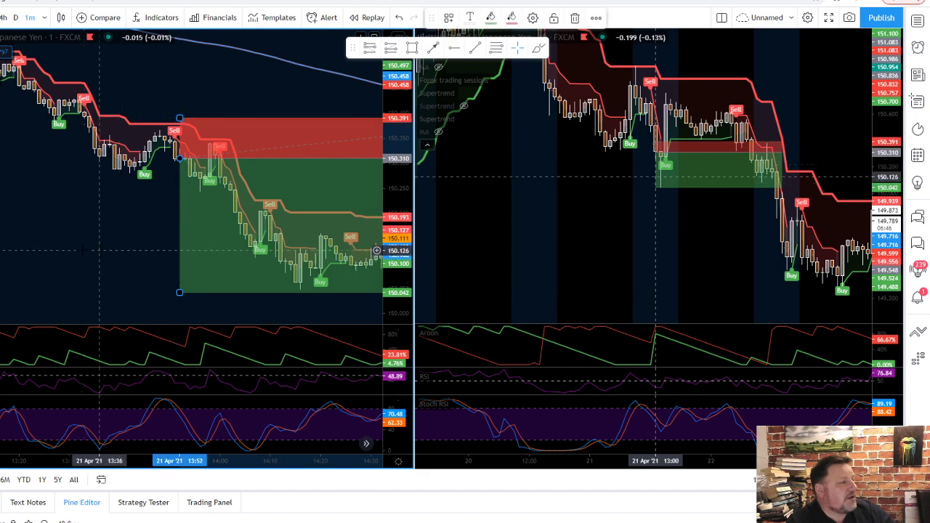
scroll(101, 234, right, 3)
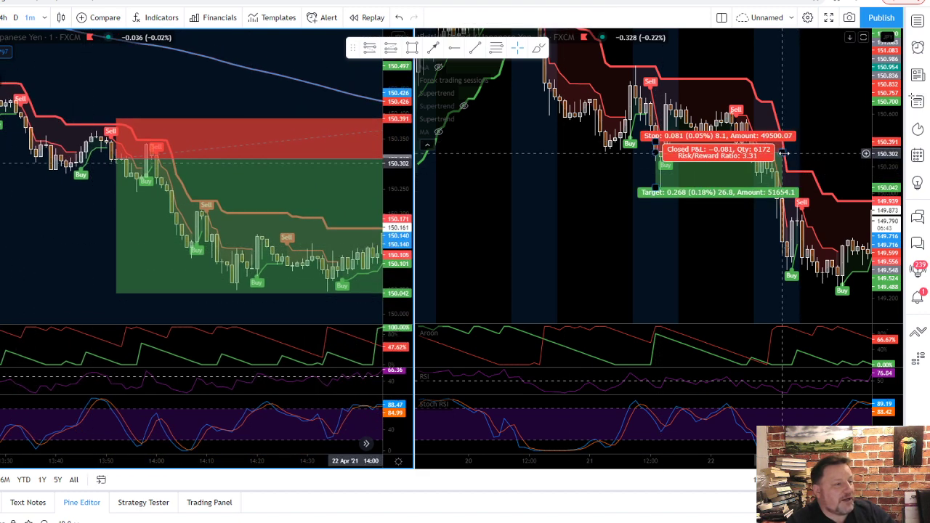
drag(697, 152, 660, 152)
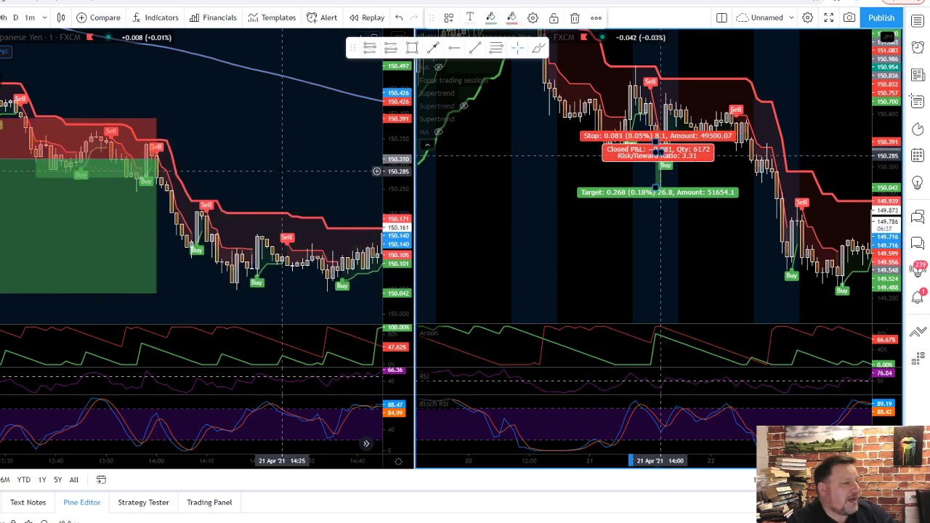
click(398, 18)
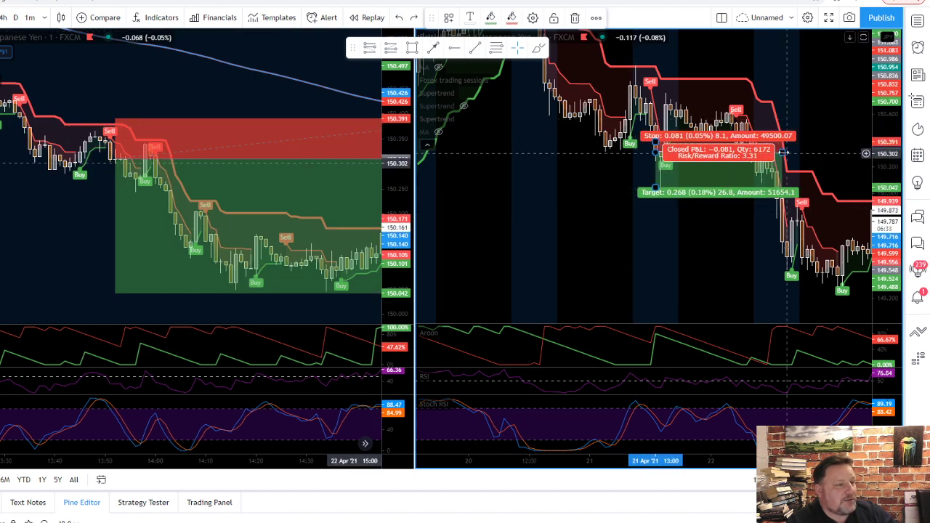
mouse_move(784, 153)
mouse_down()
mouse_move(666, 153)
mouse_move(667, 174)
mouse_up()
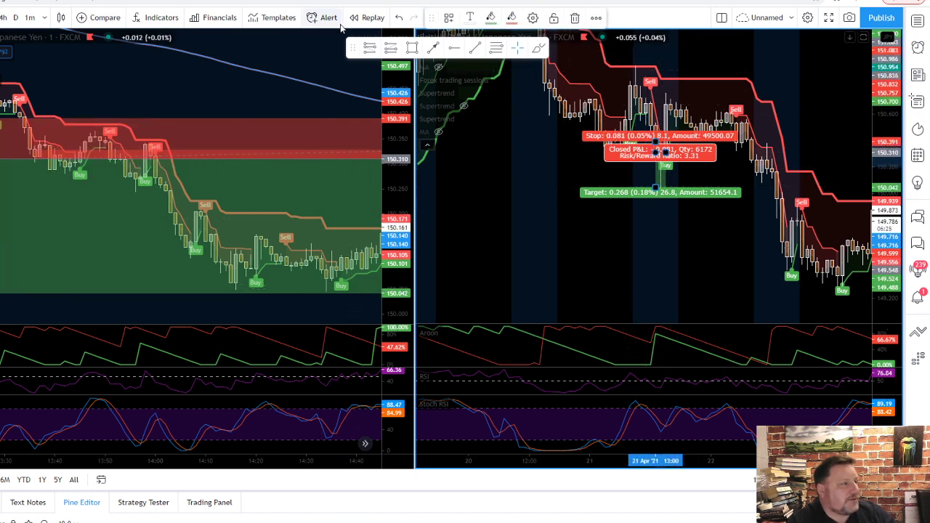
click(398, 17)
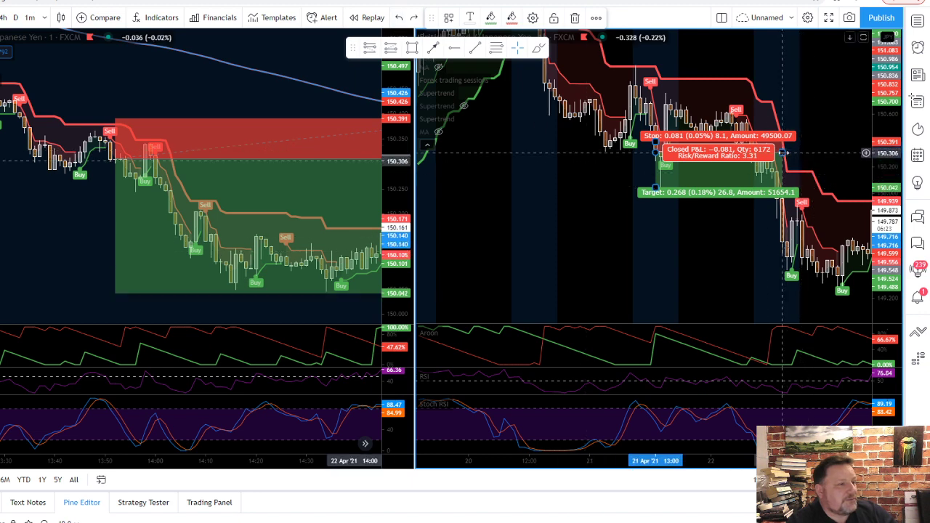
- Shorten the short position's time span so that it ends around 17:00 on 21 April
key(ctrl+y)
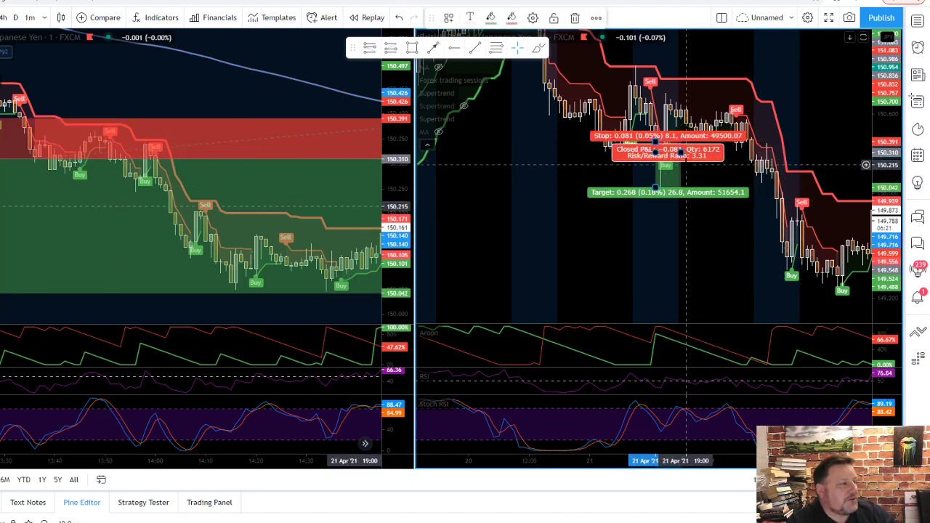
drag(218, 87, 0, 98)
drag(145, 85, 65, 93)
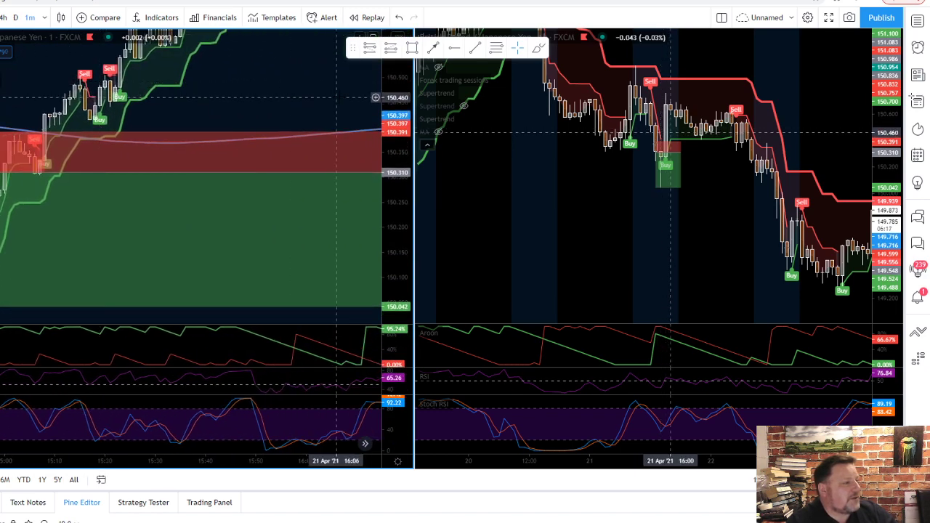
drag(182, 96, 77, 110)
scroll(109, 462, down, 5)
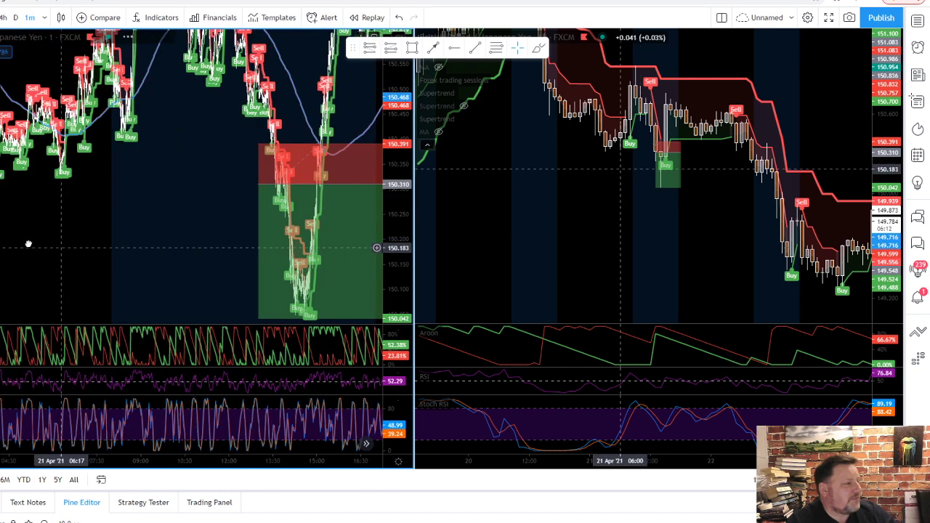
drag(28, 243, 94, 249)
drag(29, 243, 93, 237)
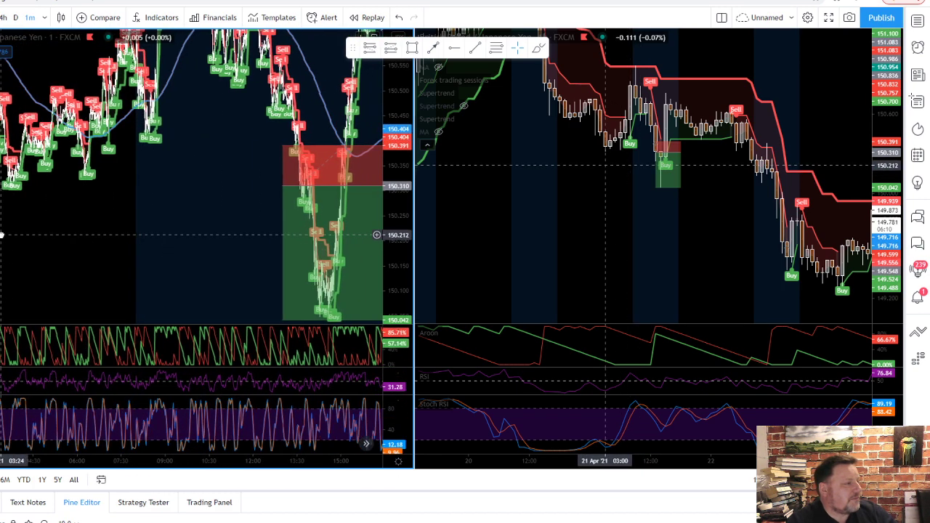
drag(407, 203, 331, 215)
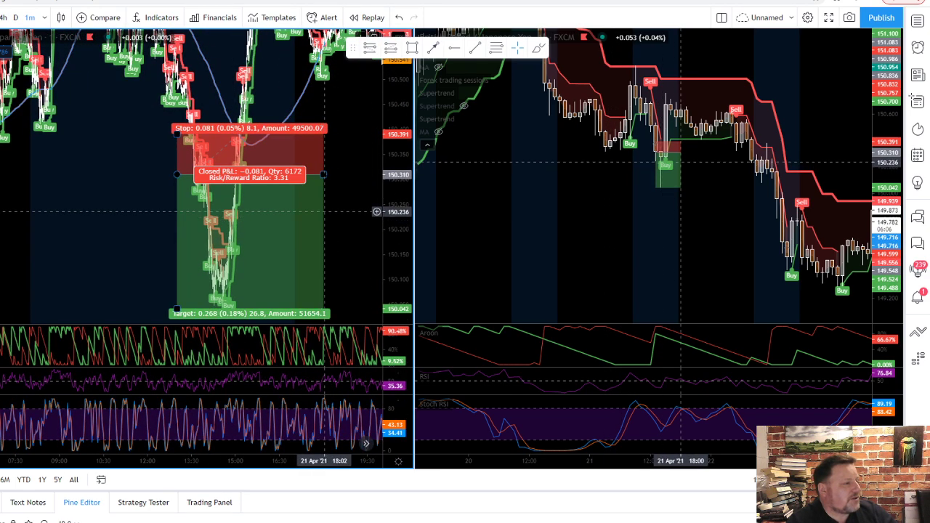
mouse_move(323, 176)
mouse_down()
mouse_move(285, 175)
mouse_move(298, 174)
mouse_up()
- Examine the whole 21 April short position with its Supertrend signals on the 1-minute chart
scroll(227, 465, up, 1)
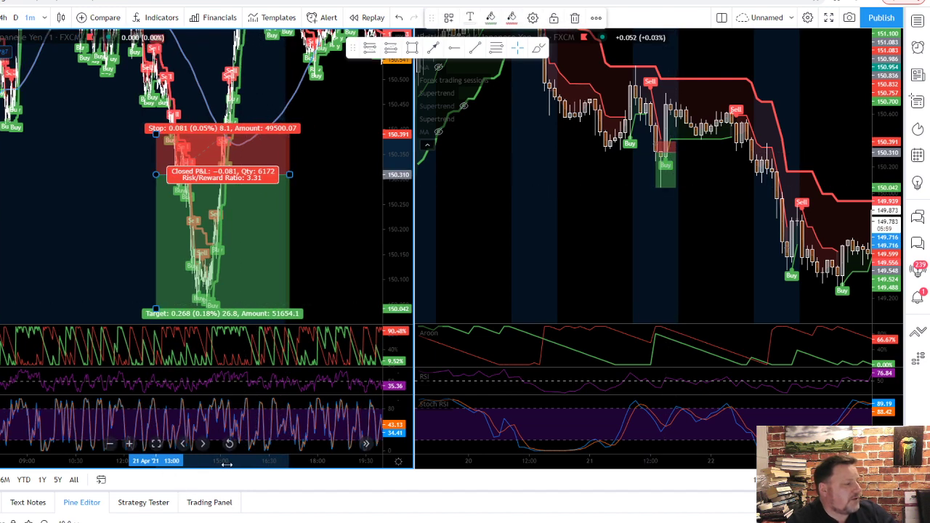
scroll(221, 465, up, 4)
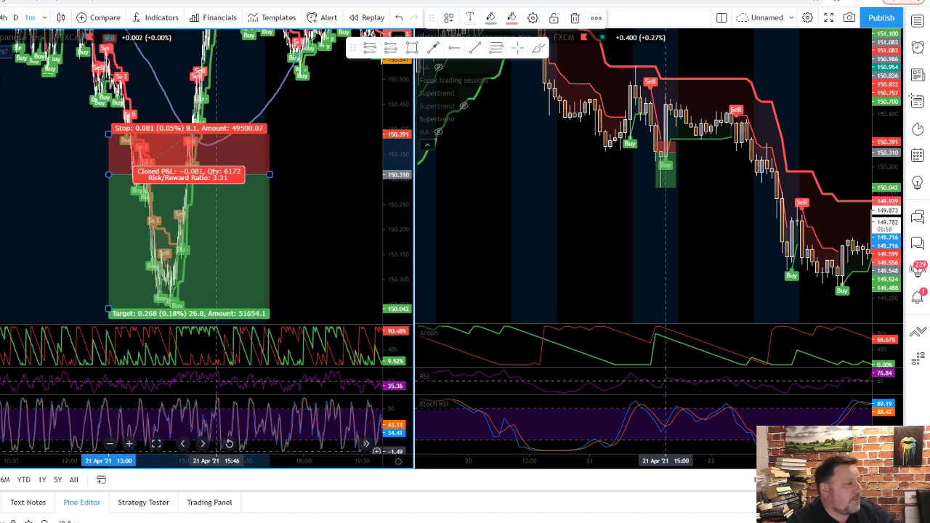
drag(213, 166, 341, 200)
scroll(341, 201, up, 4)
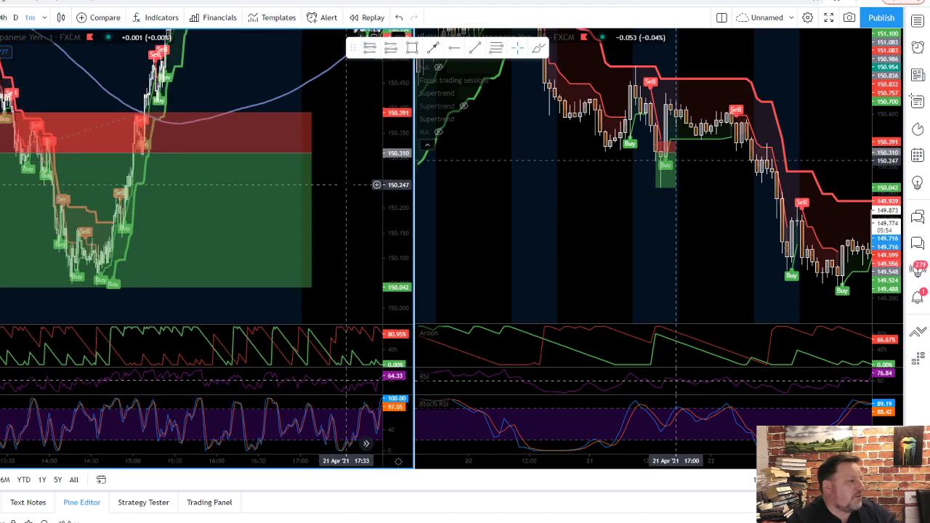
drag(32, 303, 257, 284)
click(239, 211)
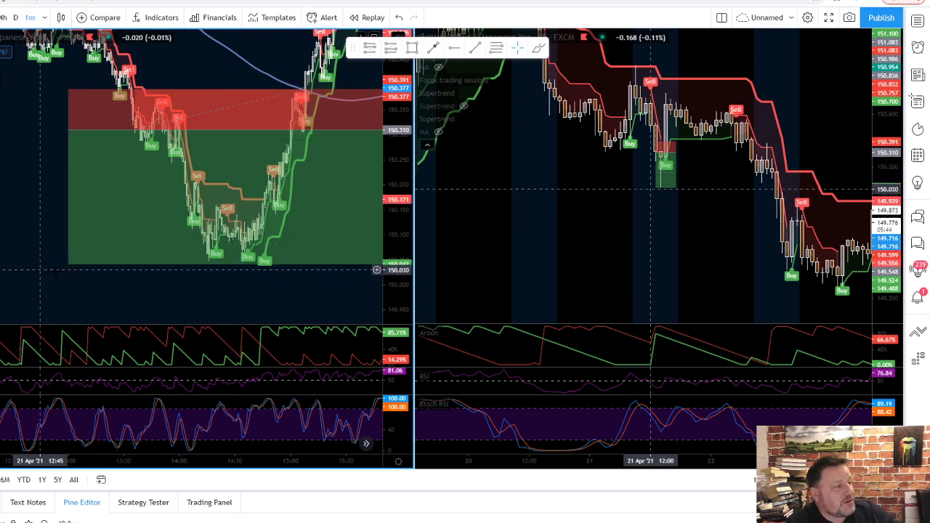
mouse_move(68, 266)
drag(68, 263, 67, 264)
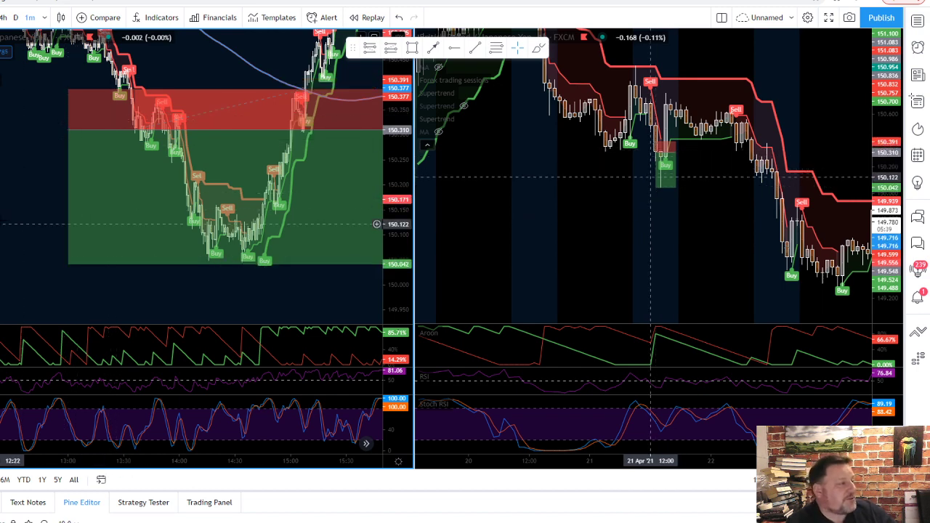
- Shorten the short position on the 1-minute chart so that it ends at 14:47 on 21 April
scroll(207, 279, up, 3)
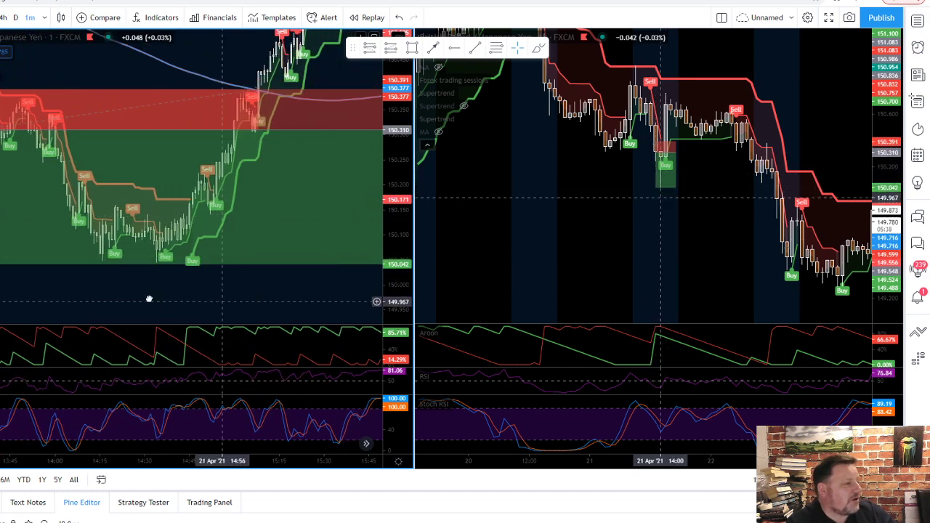
scroll(148, 299, right, 5)
click(288, 141)
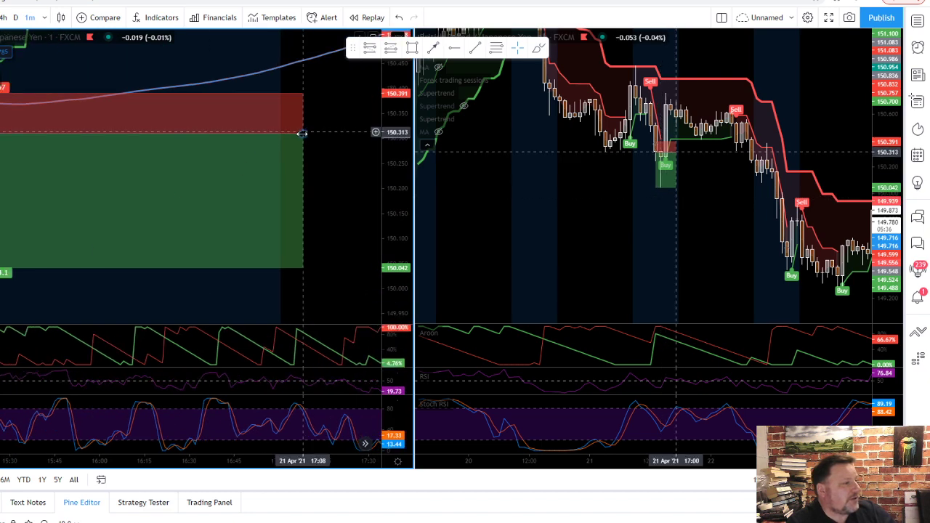
key(Delete)
scroll(51, 207, left, 6)
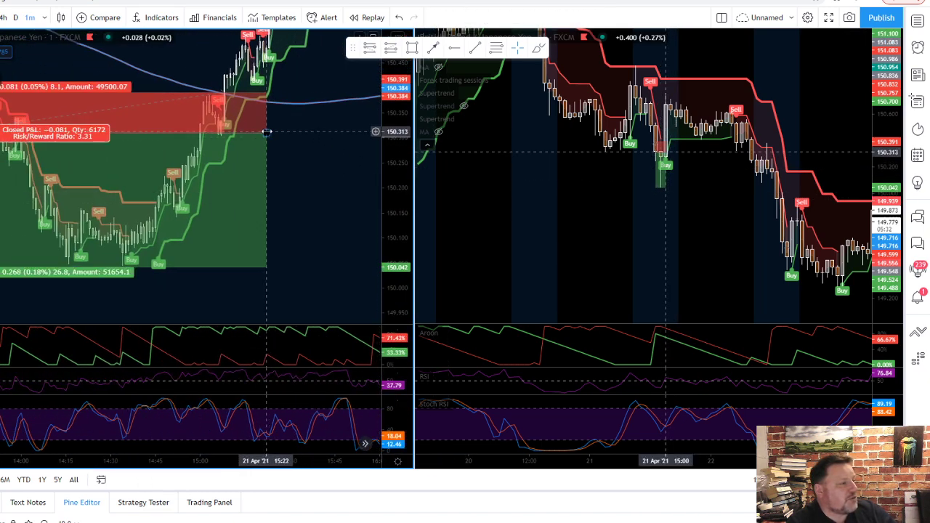
drag(267, 132, 162, 138)
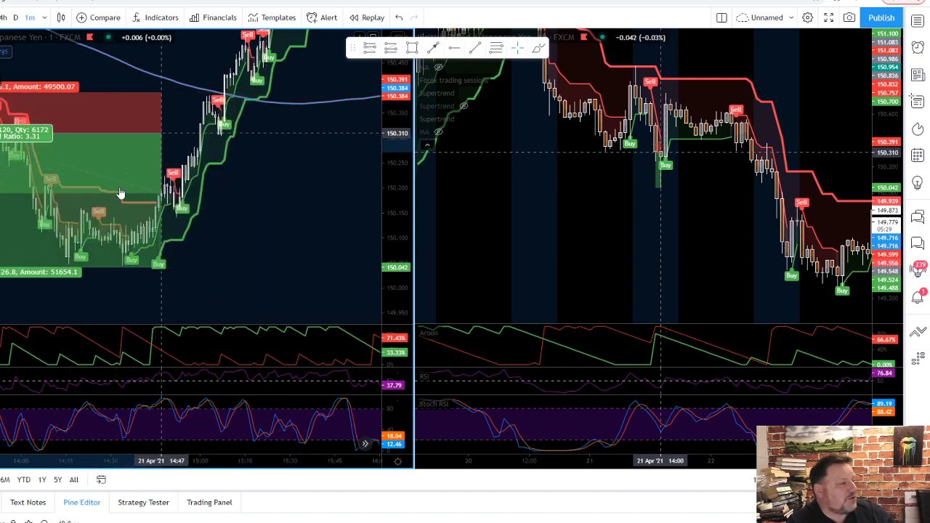
- Delete the 21 April short position from the 1-minute chart
drag(121, 193, 285, 299)
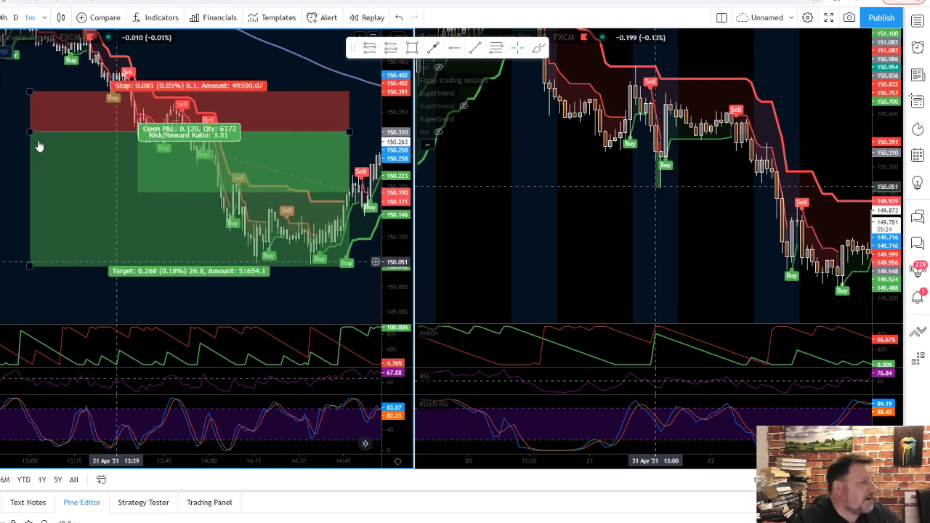
click(56, 175)
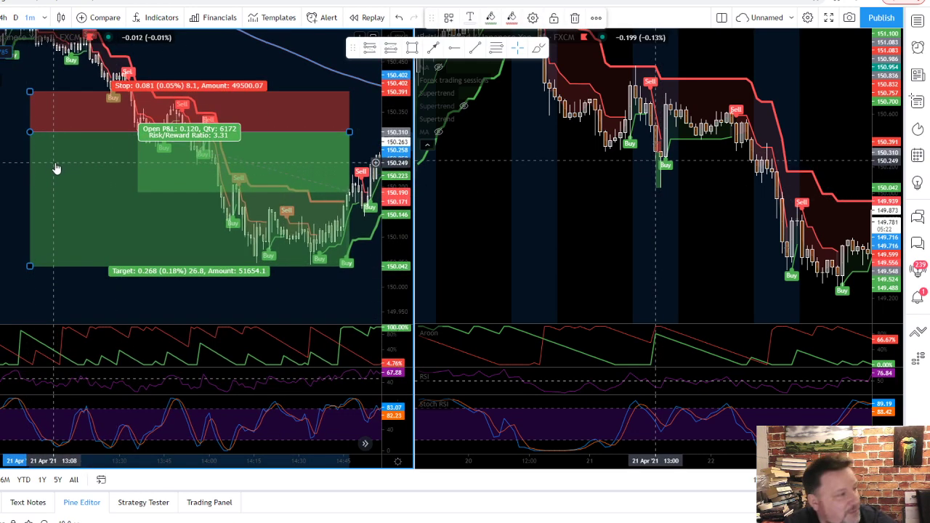
key(Delete)
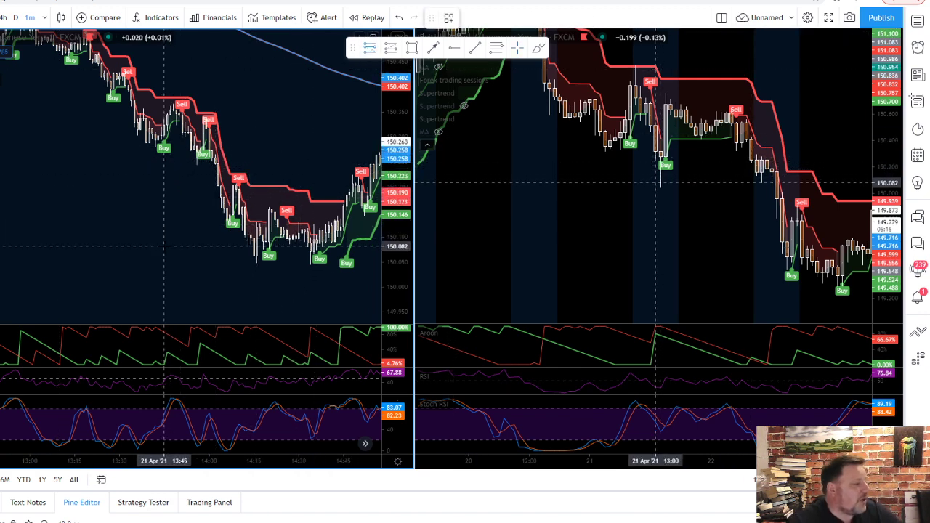
- Start a bar replay on the 1-minute chart from about 13:45 on 21 April
click(360, 19)
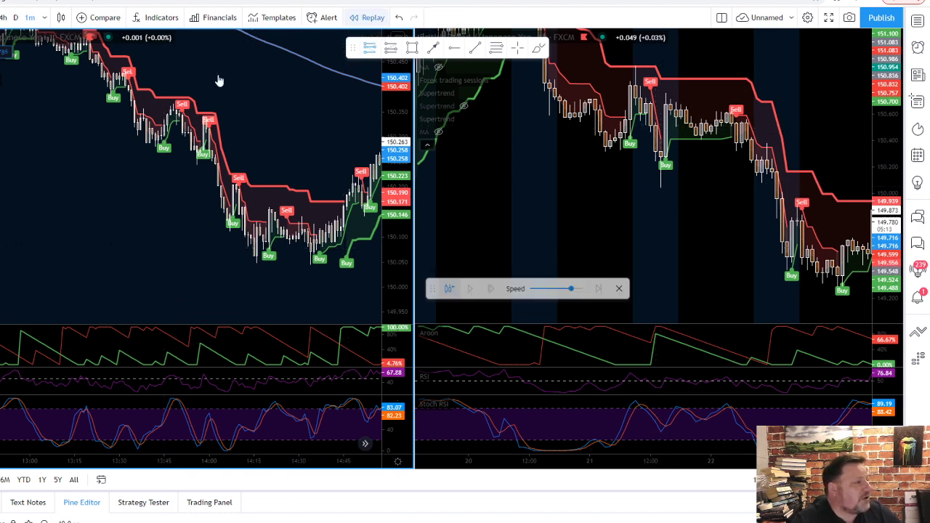
click(168, 109)
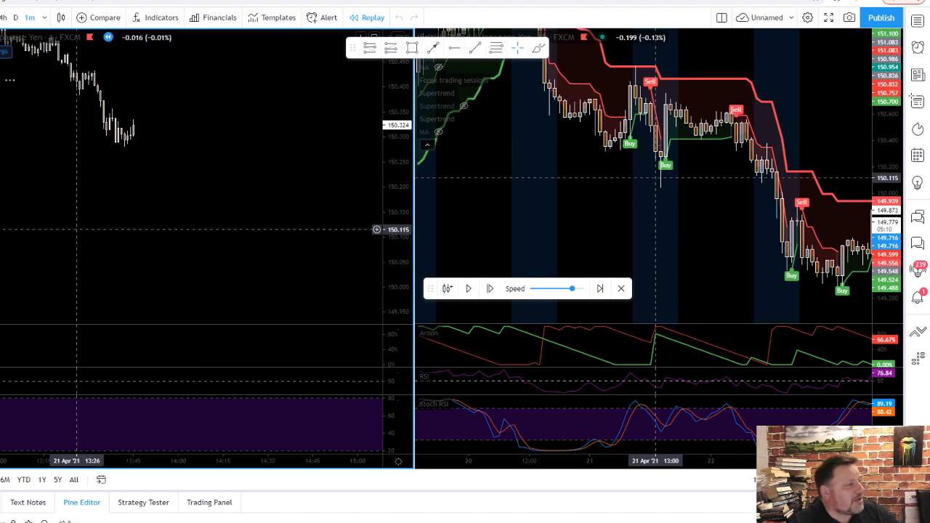
drag(64, 181, 138, 216)
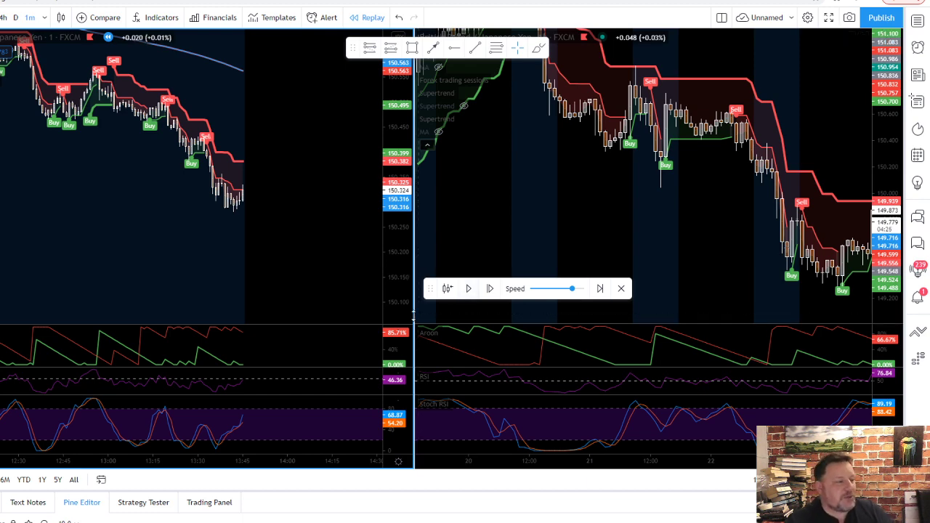
- Advance the 1-minute replay bar by bar until the Supertrend prints a new Sell signal at about 13:51
click(491, 289)
click(491, 290)
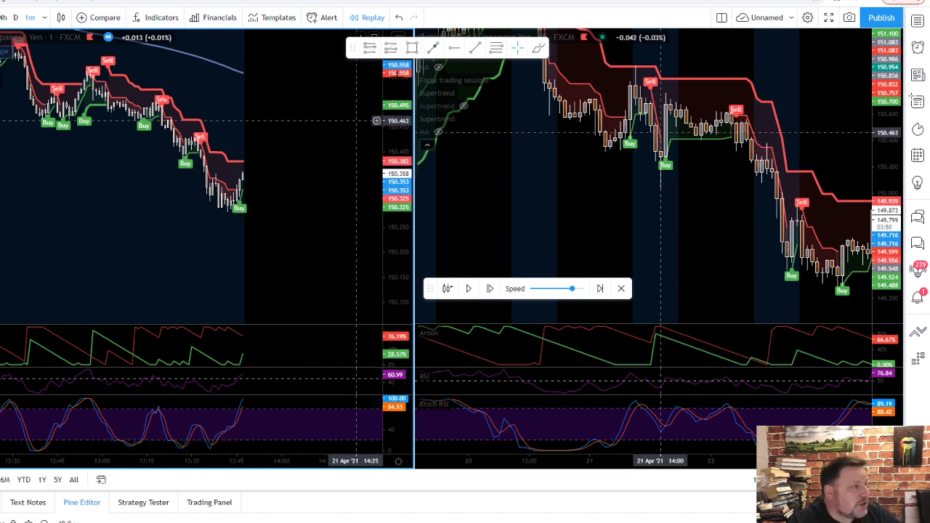
click(491, 289)
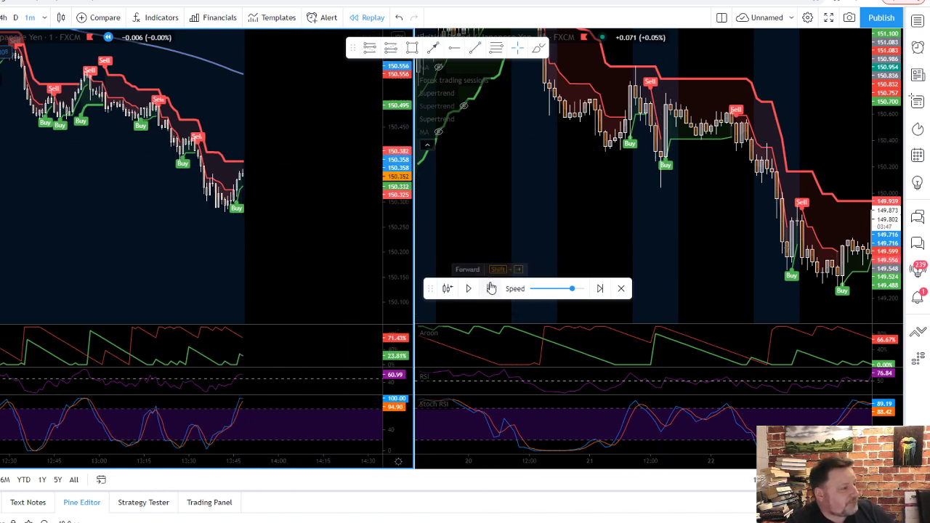
click(491, 288)
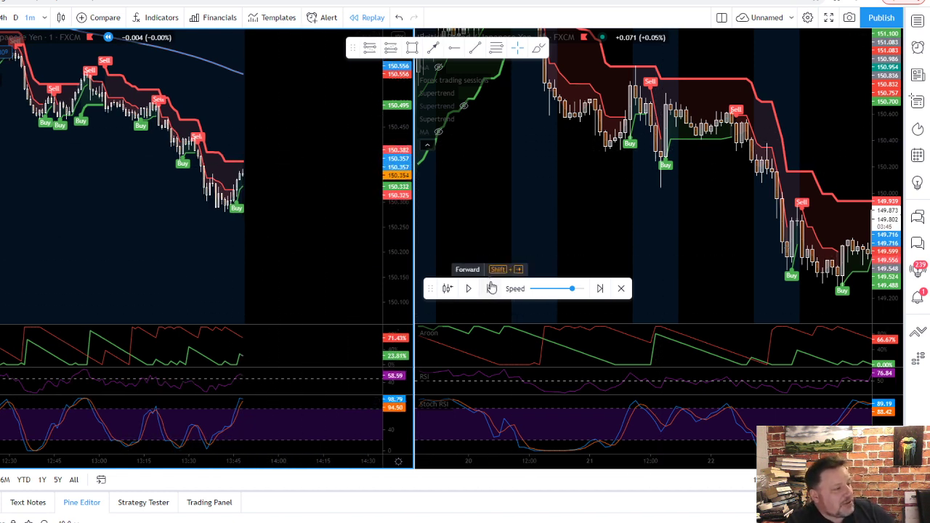
click(491, 289)
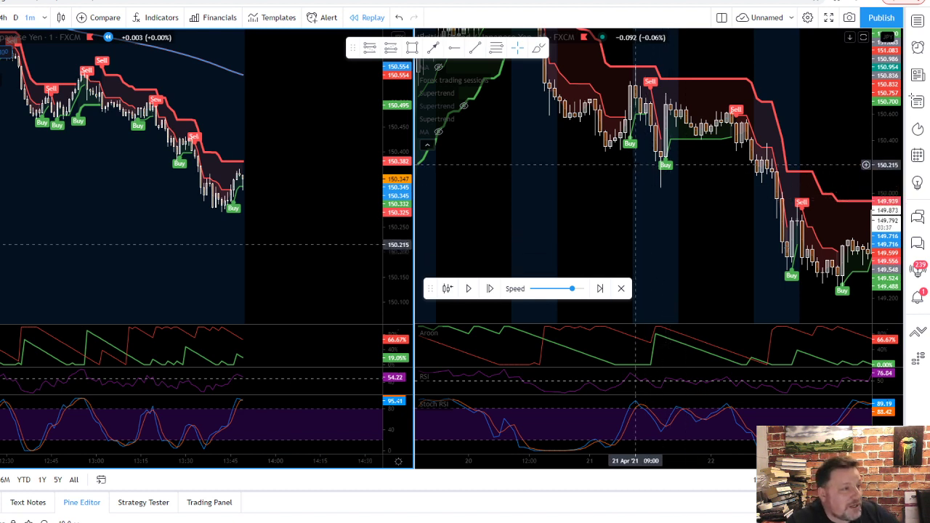
click(491, 288)
click(490, 288)
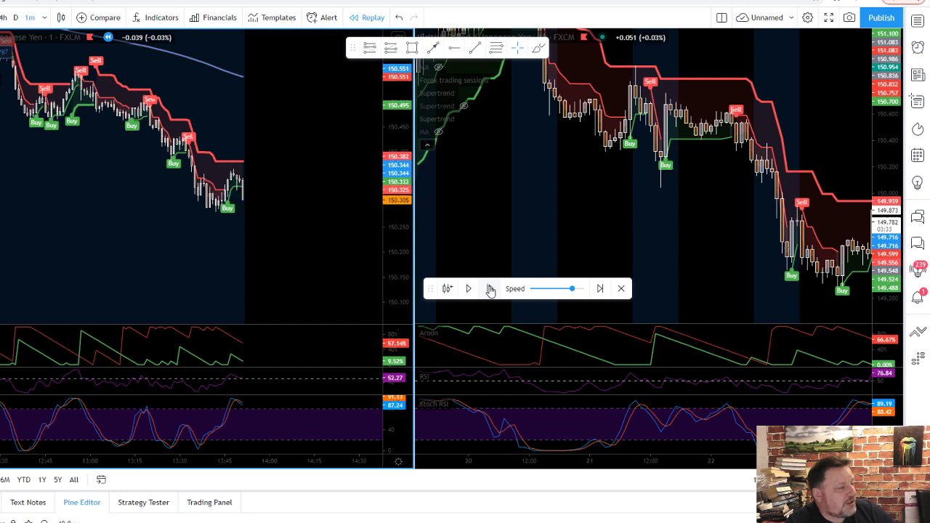
click(491, 288)
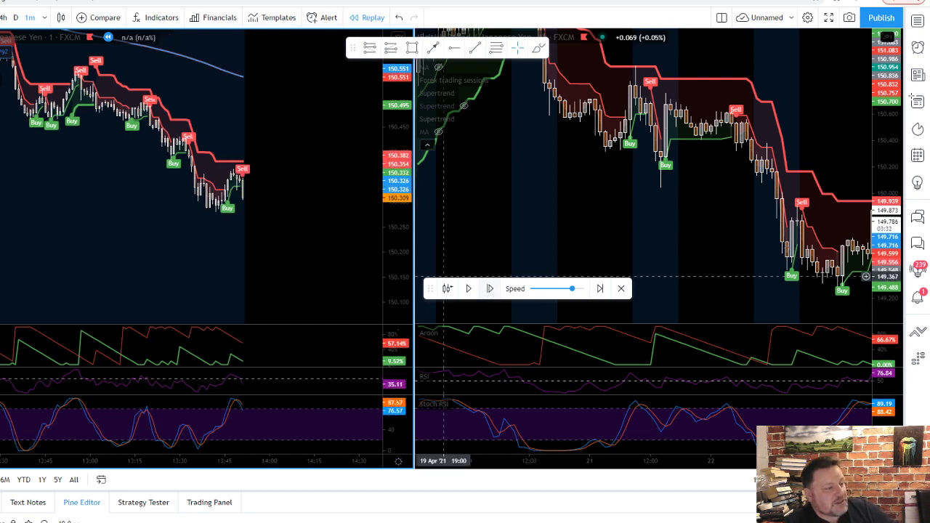
- Place a short position at 150.309 at 13:52 on the 1-minute chart, with its stop 0.080 above the entry at 150.389
drag(321, 205, 338, 192)
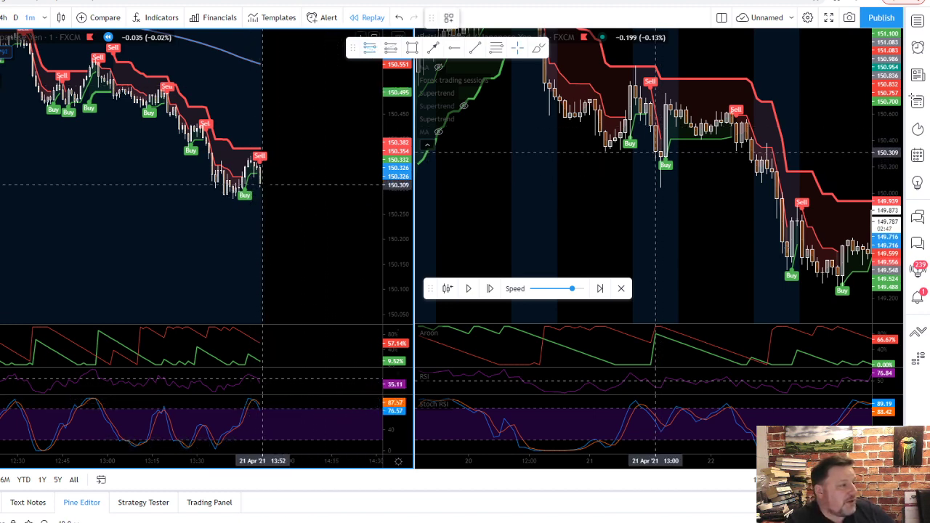
click(263, 184)
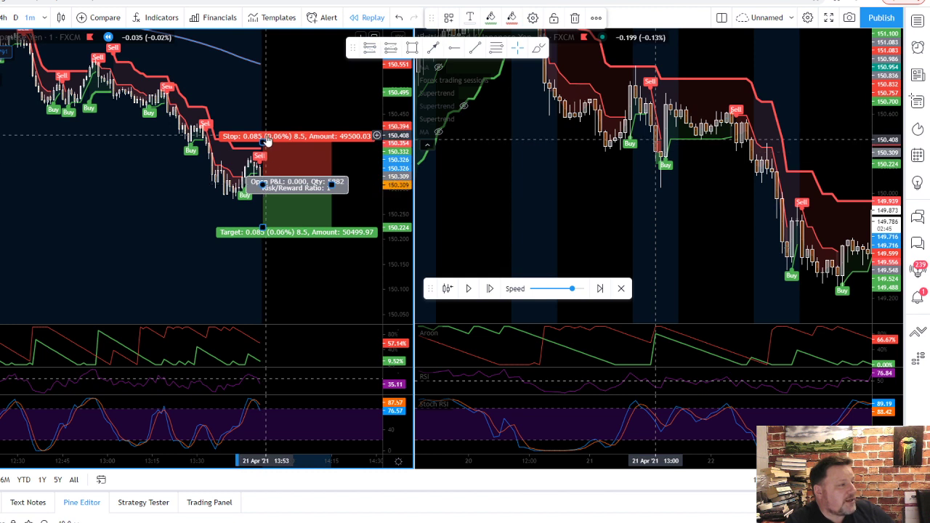
mouse_move(263, 143)
mouse_down()
mouse_move(263, 104)
mouse_move(263, 154)
mouse_up()
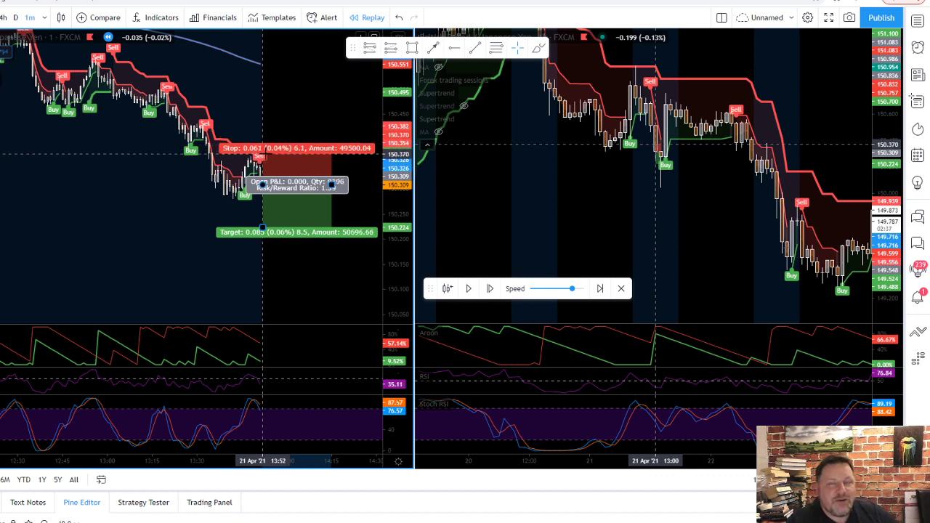
drag(263, 154, 262, 145)
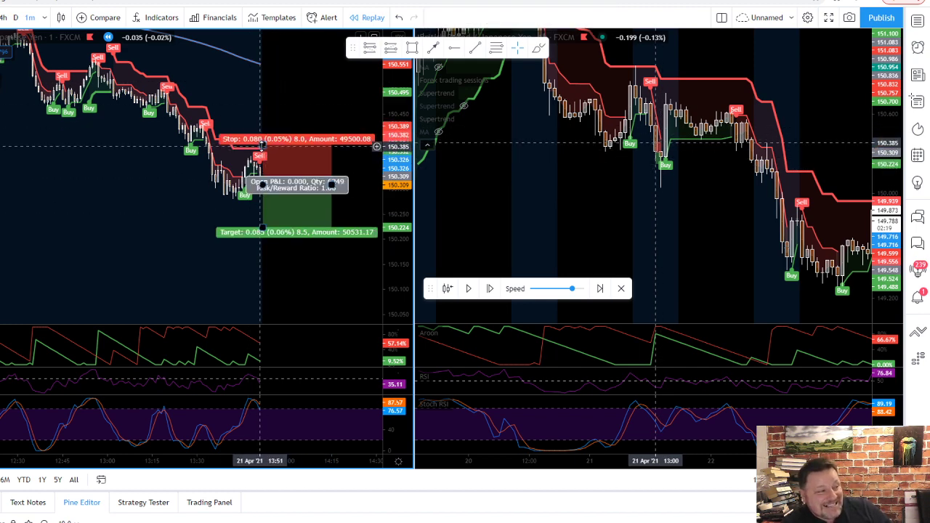
- Extend the new short position to 14:27 and set its target to 150.187, 0.122 below the entry
click(333, 185)
drag(332, 184, 367, 185)
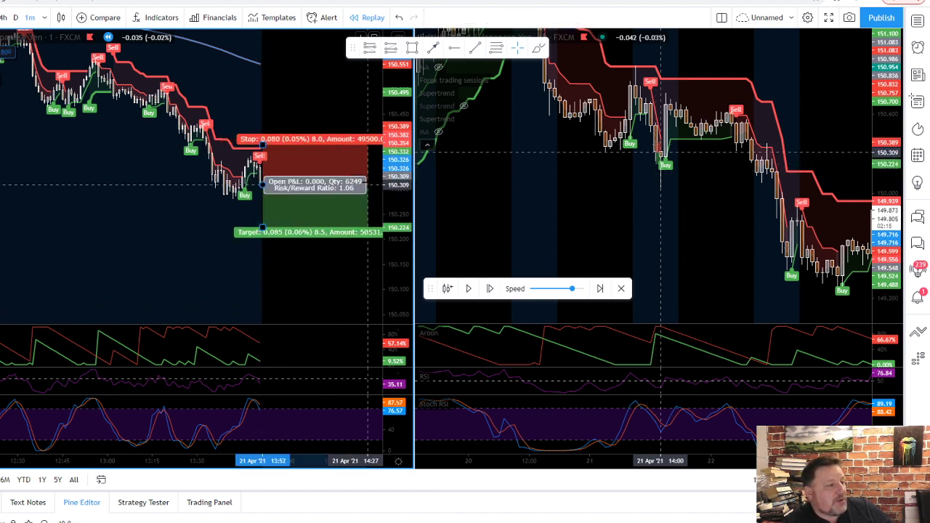
drag(262, 230, 262, 246)
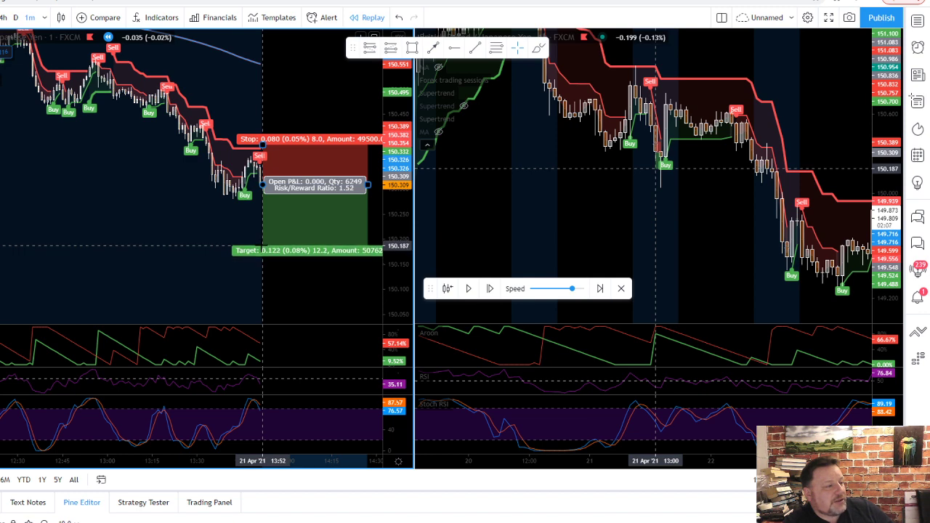
click(287, 260)
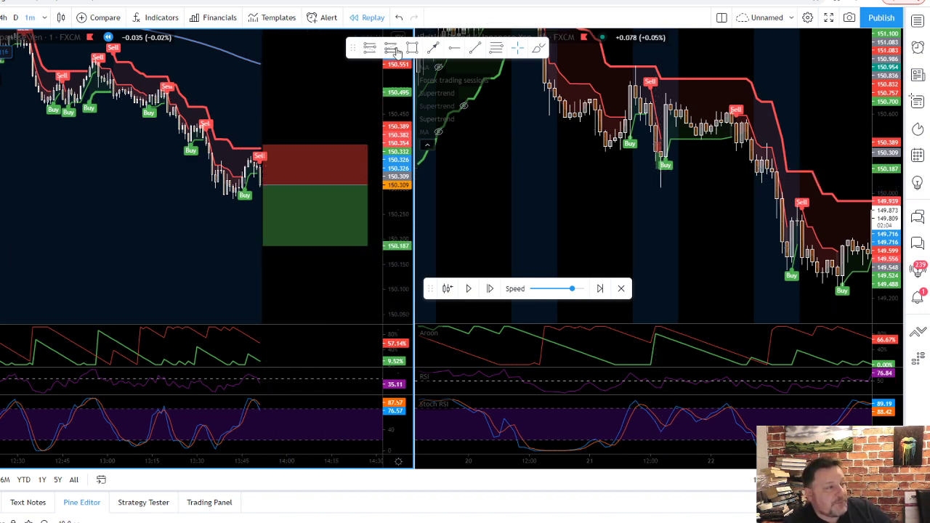
- Advance the replay bar by bar from the short entry to about 13:56
click(491, 290)
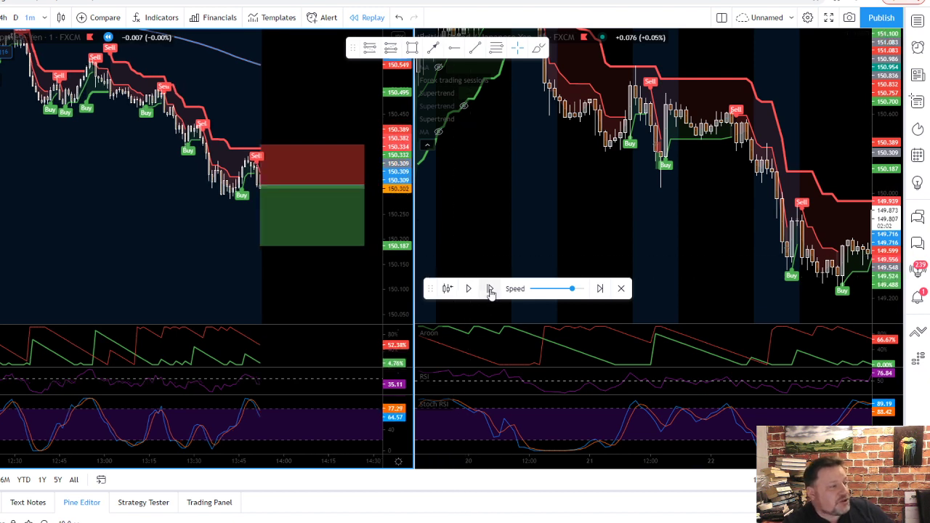
click(491, 289)
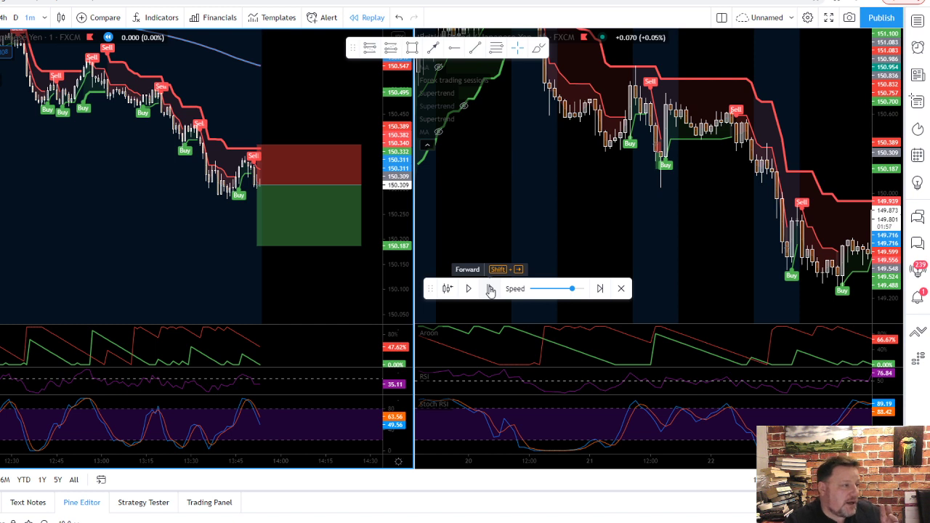
click(490, 289)
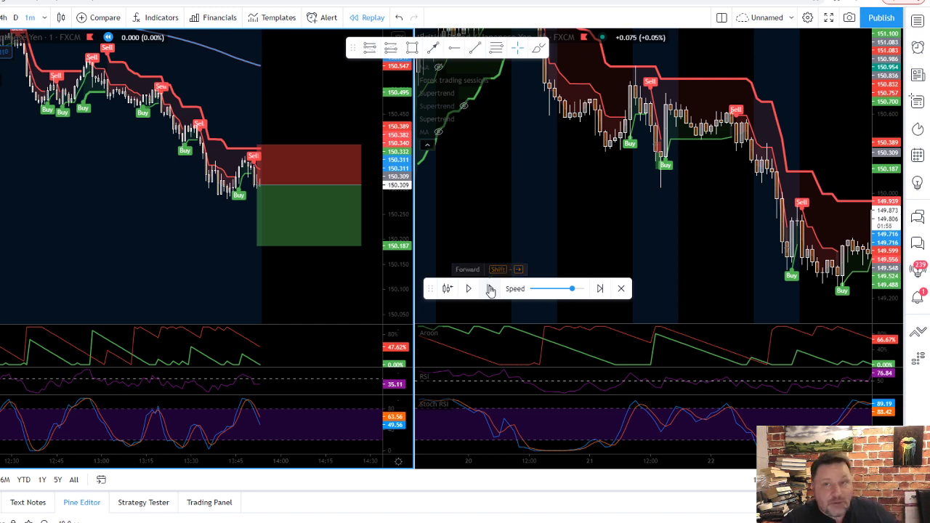
click(489, 289)
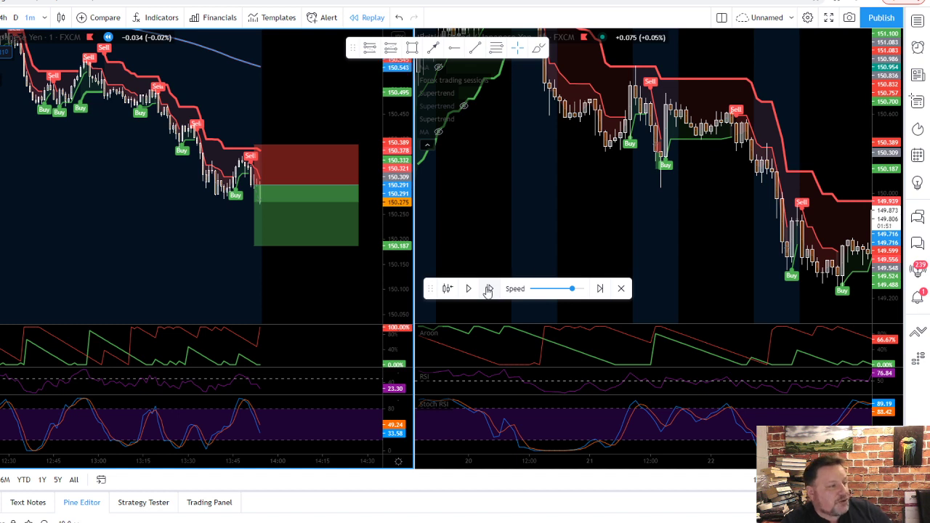
click(491, 289)
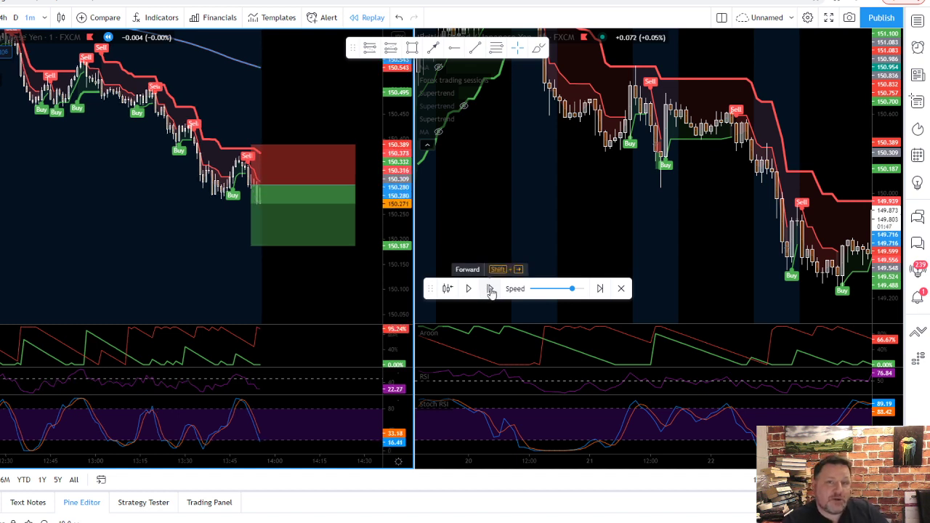
click(491, 289)
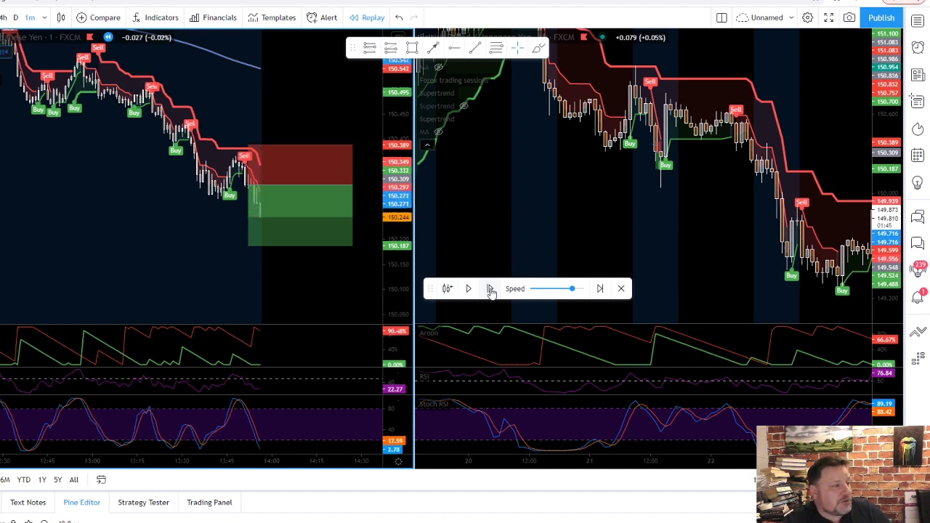
click(490, 289)
- Tighten the short position's target to 150.229 for a risk/reward ratio of about 1
click(247, 241)
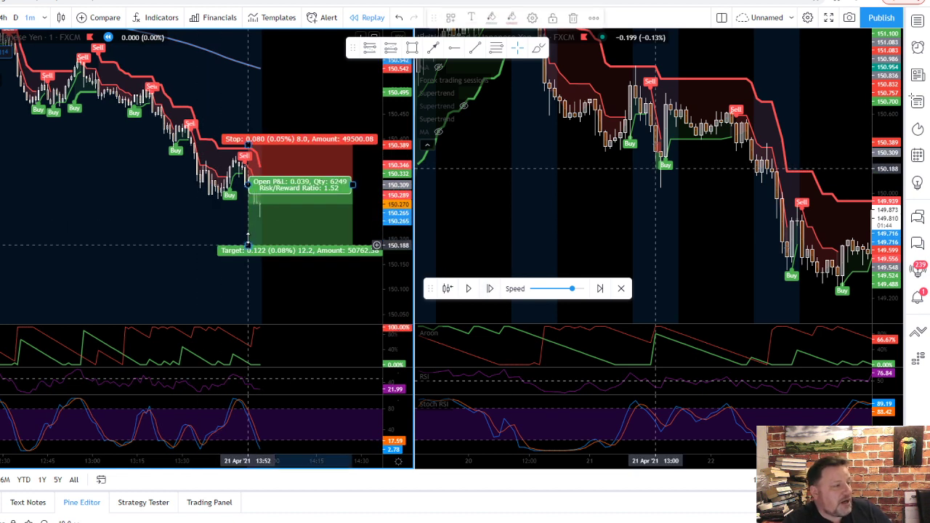
drag(247, 243, 248, 224)
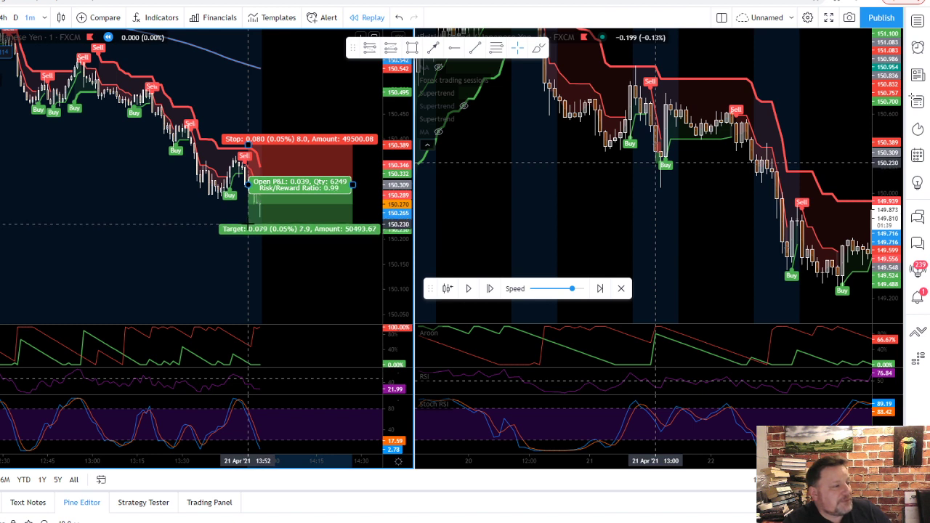
click(286, 266)
- Advance the replay bar by bar from 13:56 to about 14:03, following the short position towards its target
click(490, 290)
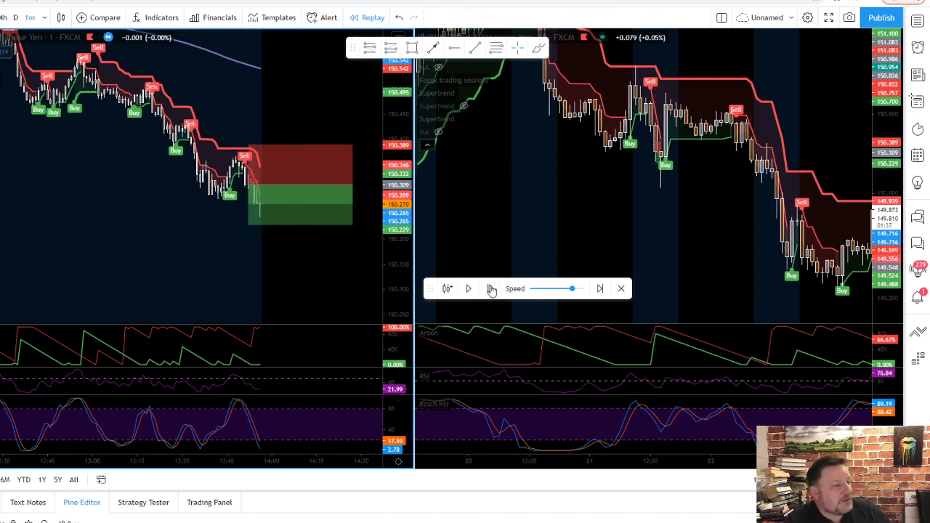
click(491, 289)
click(491, 290)
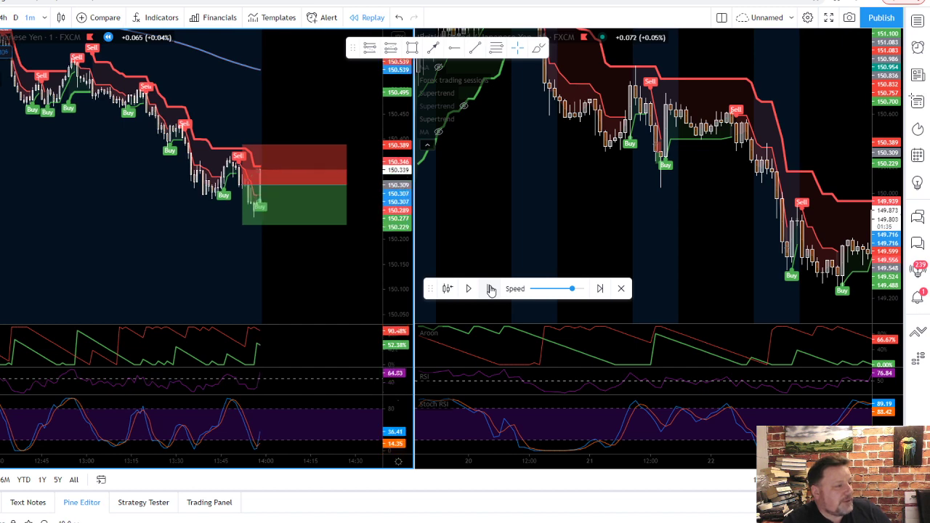
click(491, 290)
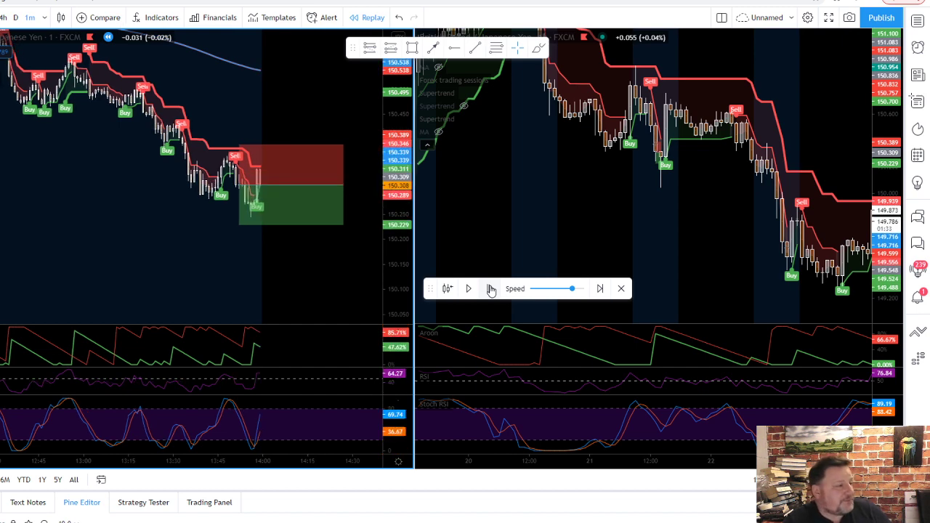
click(491, 289)
click(491, 289)
click(491, 289)
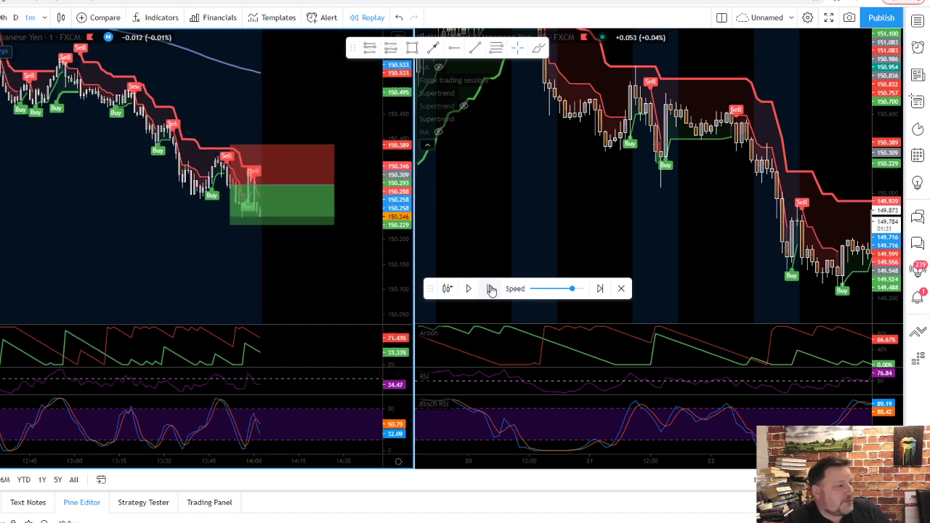
click(491, 289)
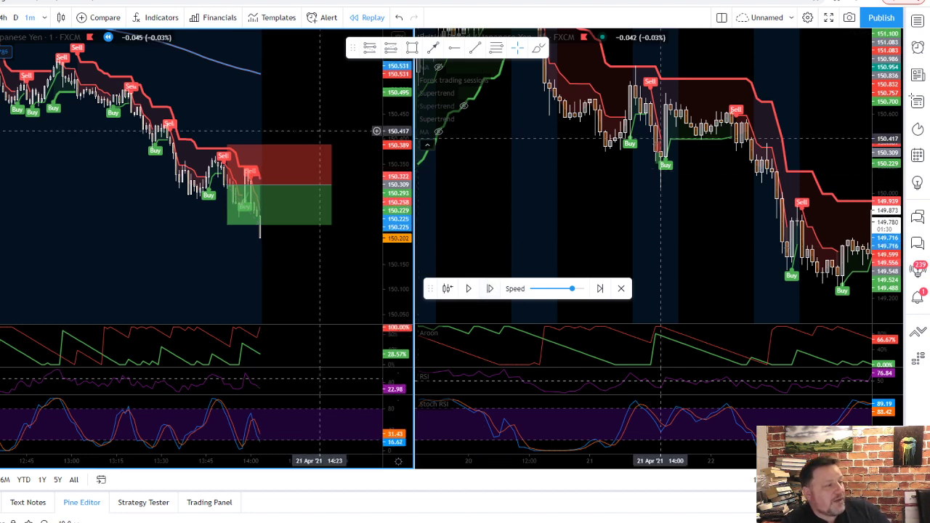
- Lower the short position's target to 150.190, 0.119 below the entry, and move its stop to about break-even at 150.310
mouse_move(226, 145)
mouse_move(226, 144)
mouse_down()
mouse_move(227, 186)
mouse_move(227, 146)
mouse_up()
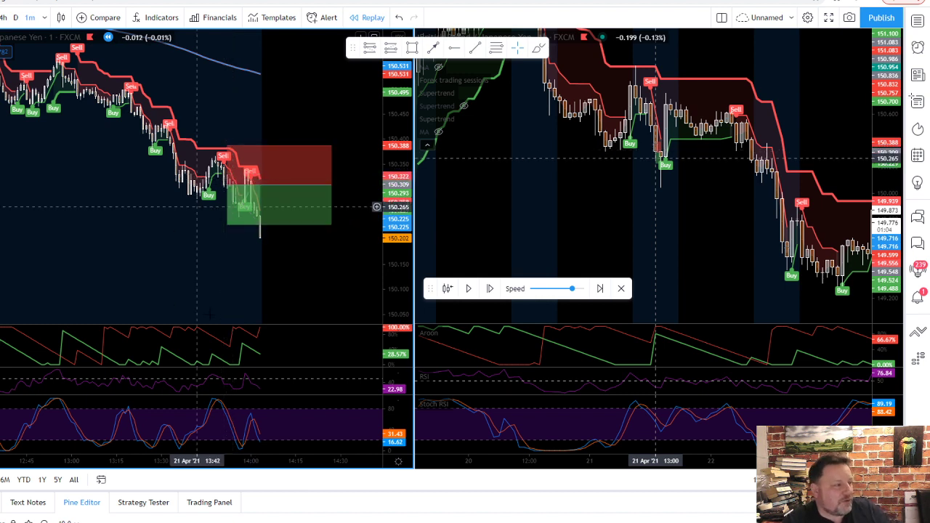
click(227, 225)
drag(227, 225, 227, 244)
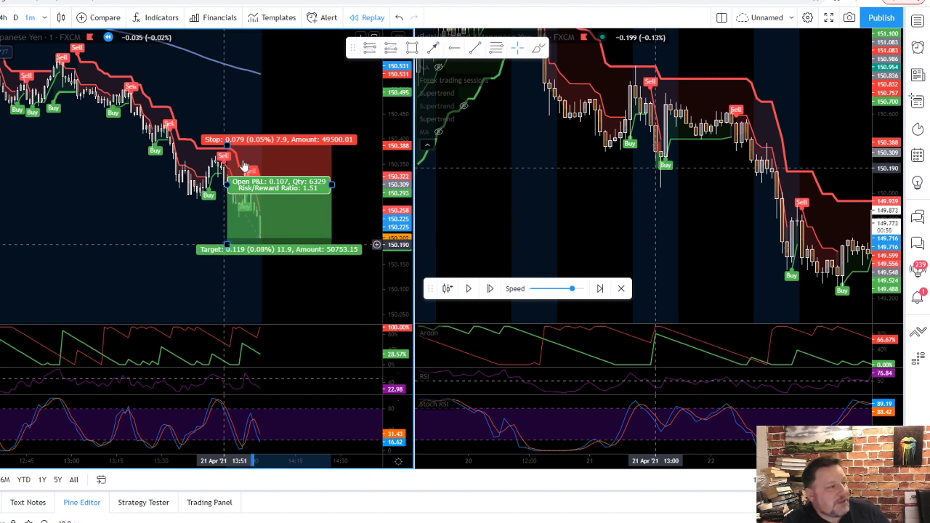
drag(227, 145, 227, 184)
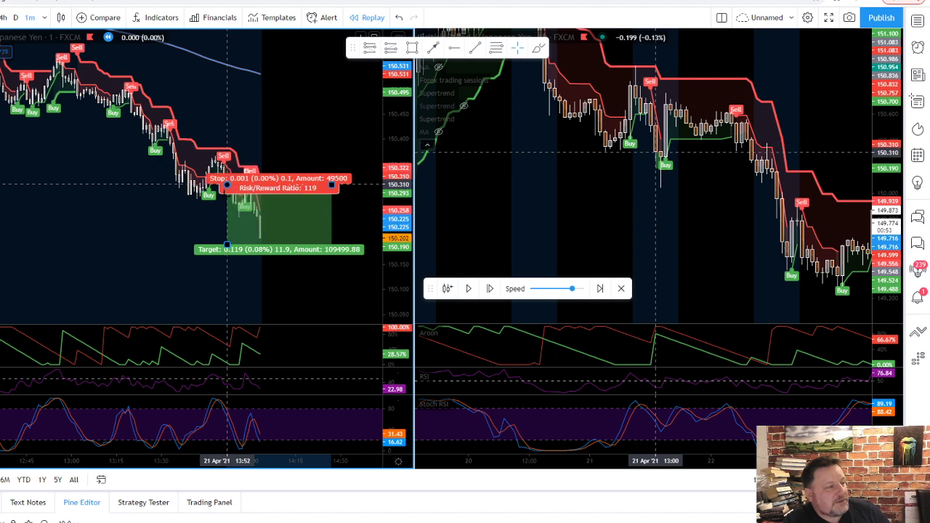
click(127, 250)
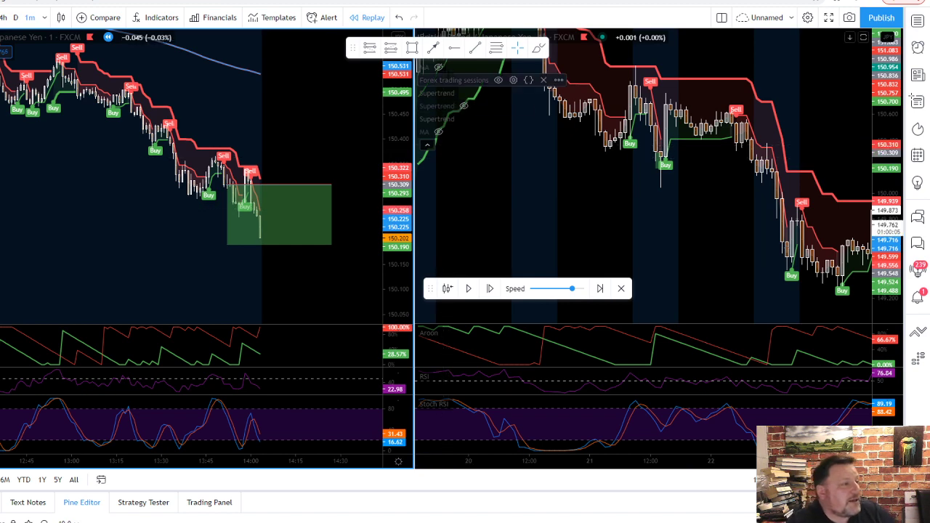
- Show the first hidden MA on the 1-hour GBPJPY chart
click(437, 68)
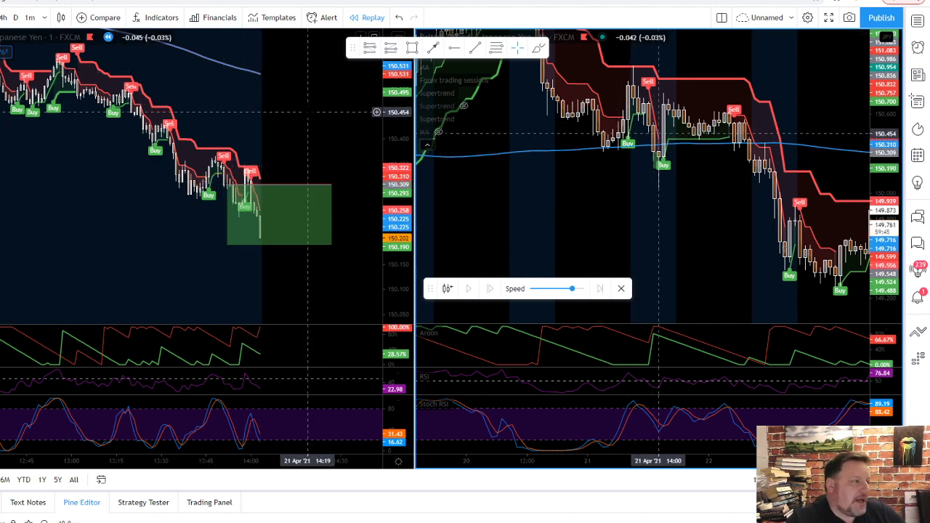
click(295, 120)
drag(295, 120, 295, 123)
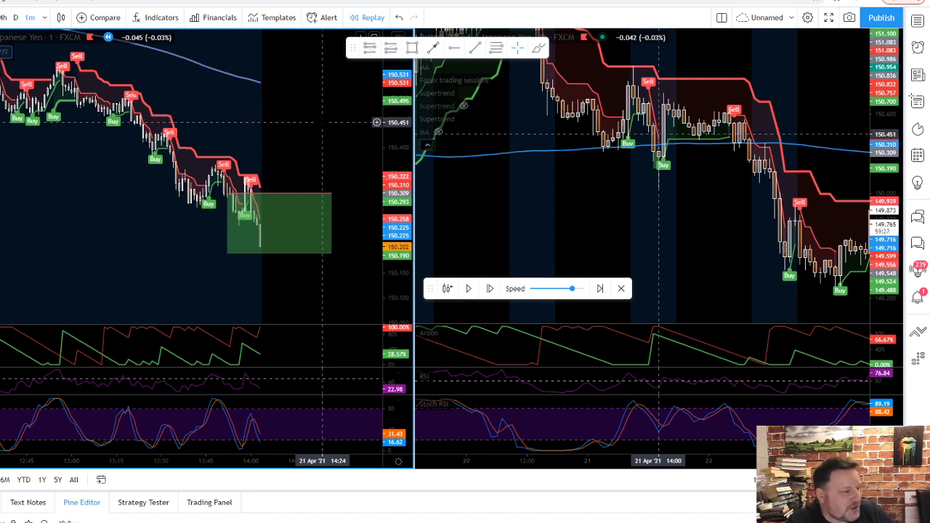
- Advance the replay one bar to 14:04 and shorten the short position so it ends at that bar
click(491, 289)
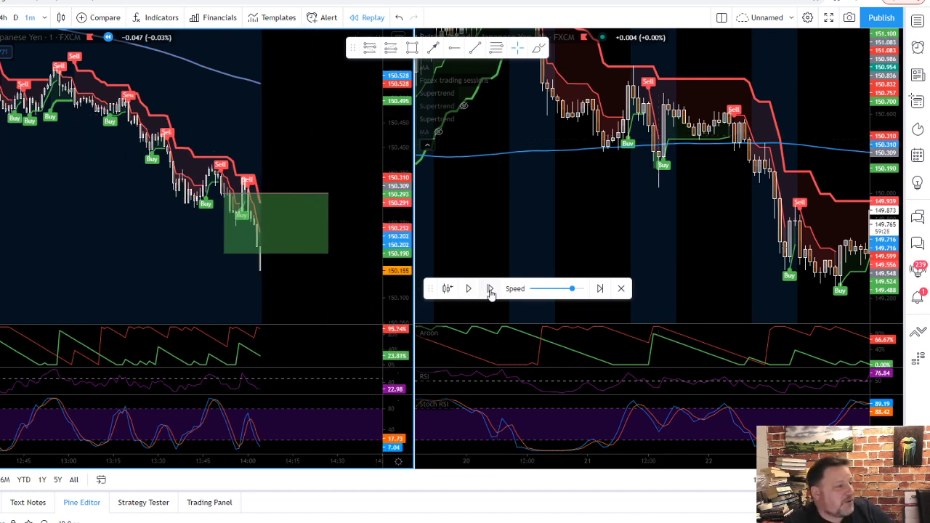
mouse_move(320, 242)
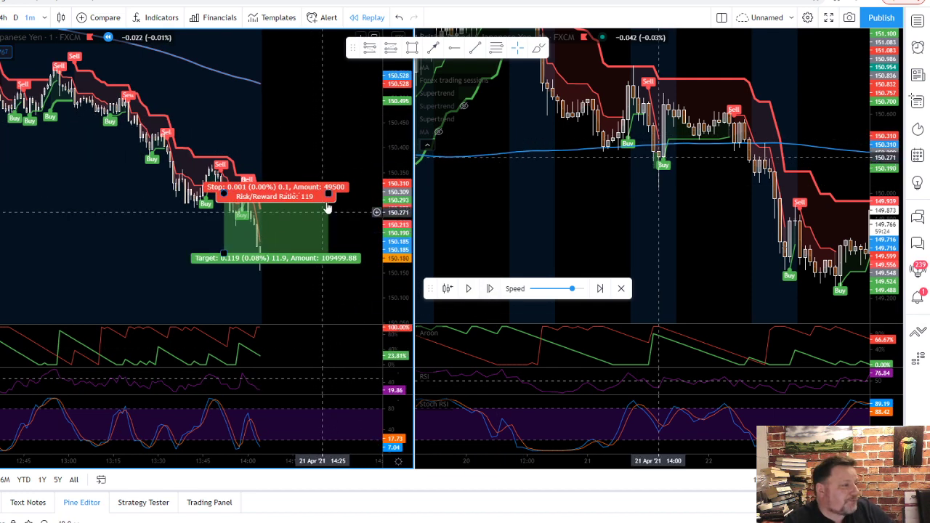
drag(326, 191, 259, 203)
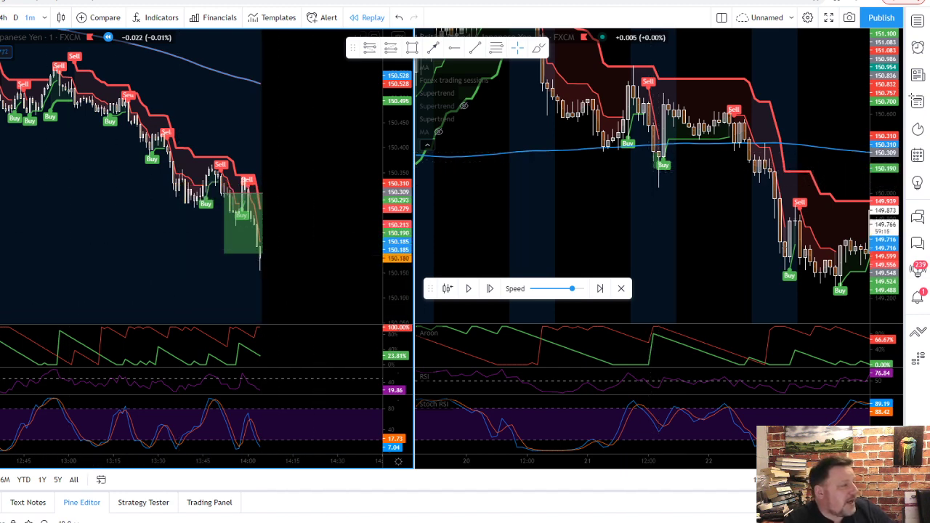
- Measure the short trade's duration from its entry bar to the 14:04 bar, and check the position's target details
shift+click(224, 299)
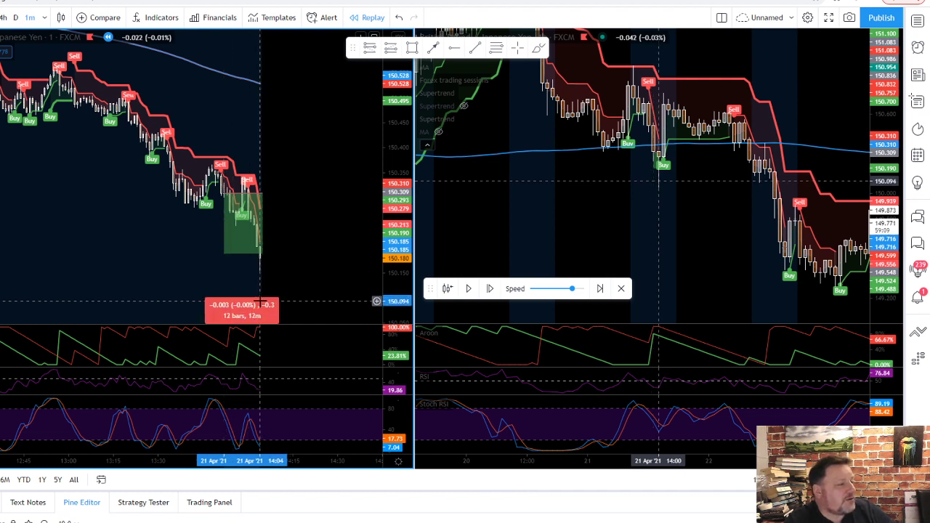
click(260, 301)
click(356, 242)
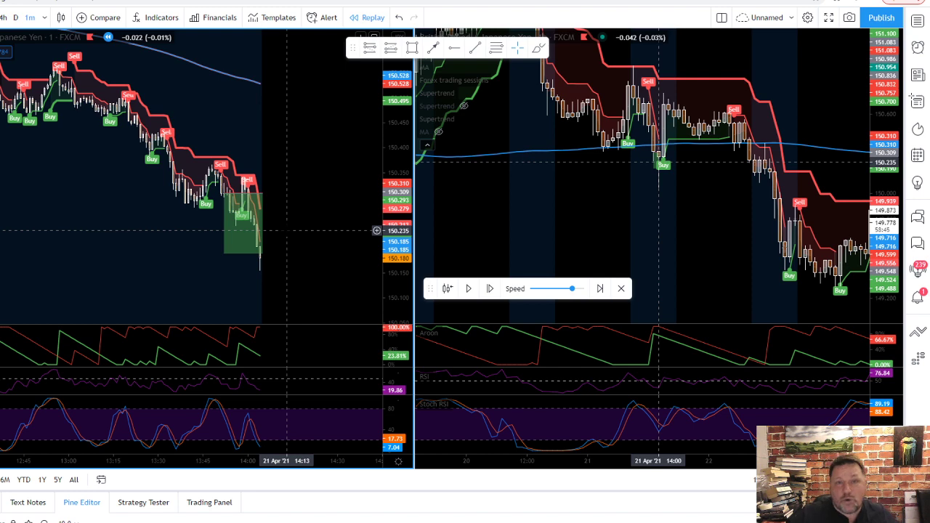
click(258, 256)
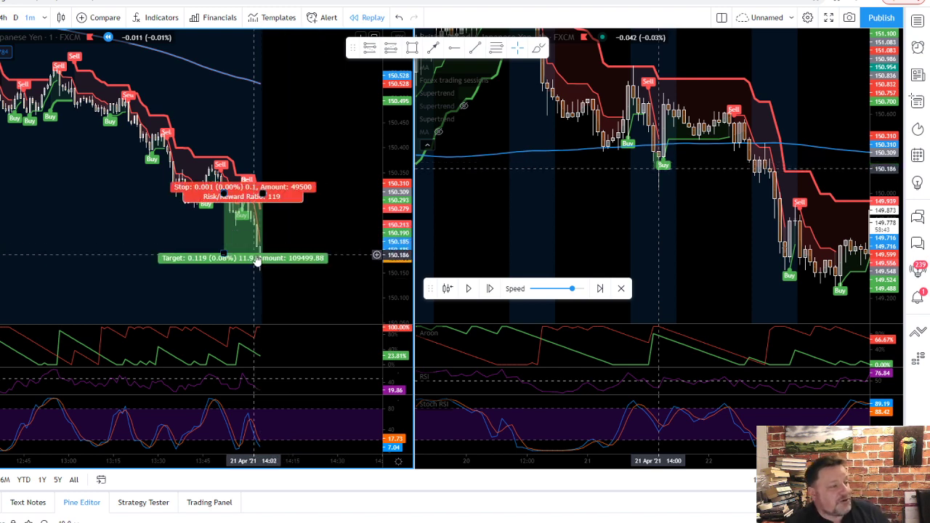
click(378, 263)
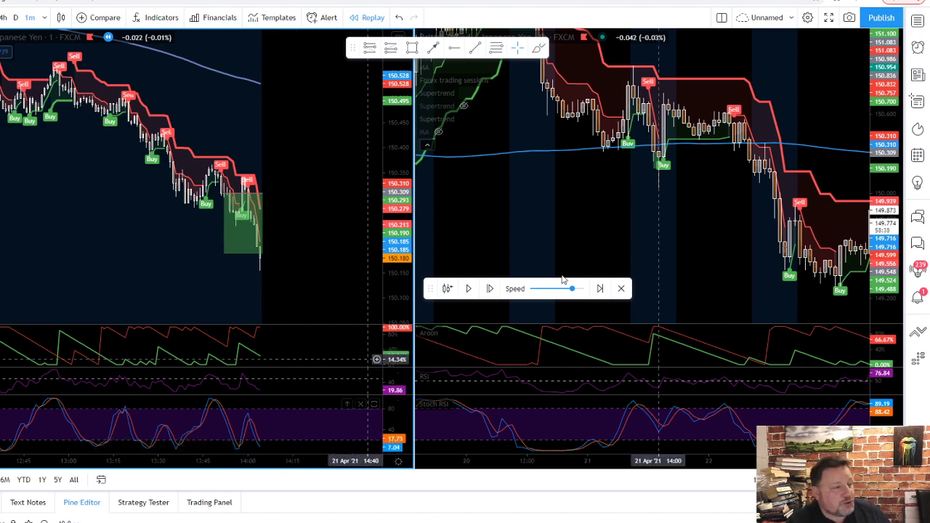
- Jump the replay on the 1-minute GBPJPY chart to real time
click(600, 290)
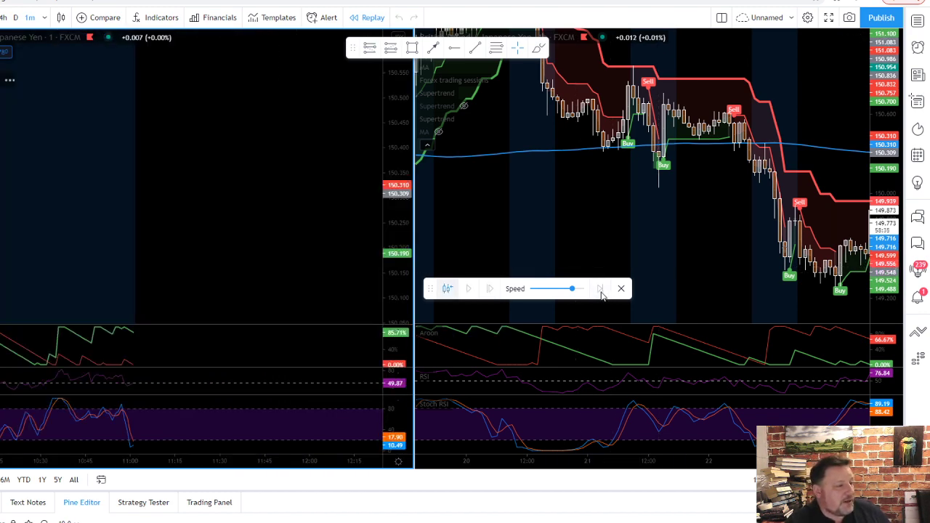
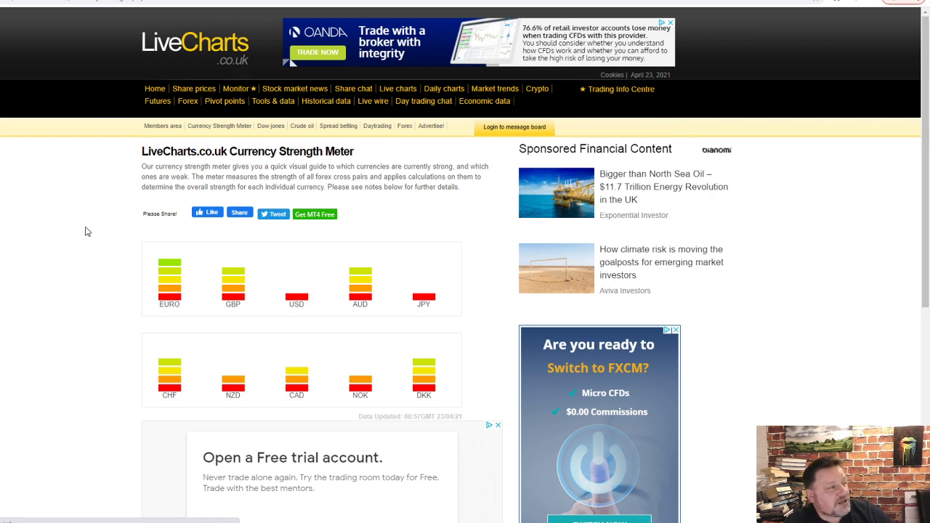
- Switch to the LiveCharts.co.uk currency strength meter and refresh the page to compare the strong and weak currencies
key(F5)
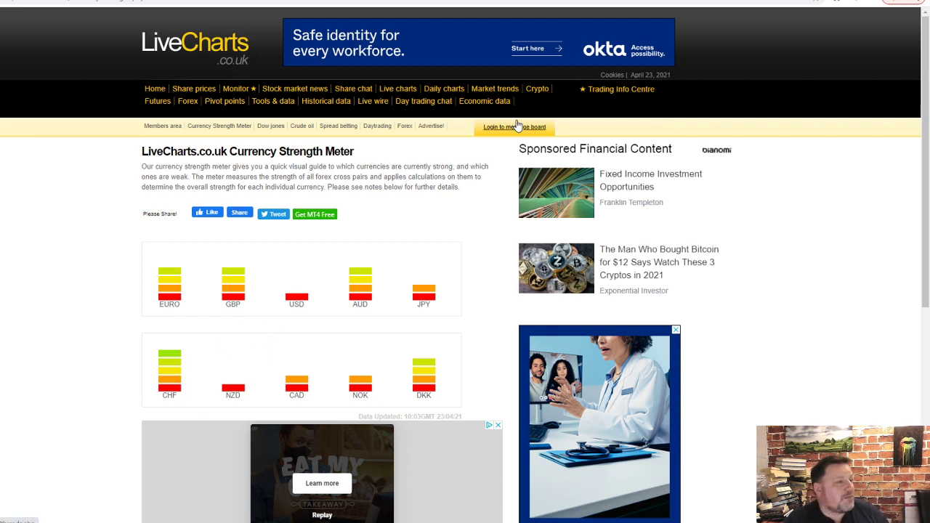
- Switch back to the TradingView charts and load USDCHF from the FTMO watchlist into the 1-minute chart
click(756, 2)
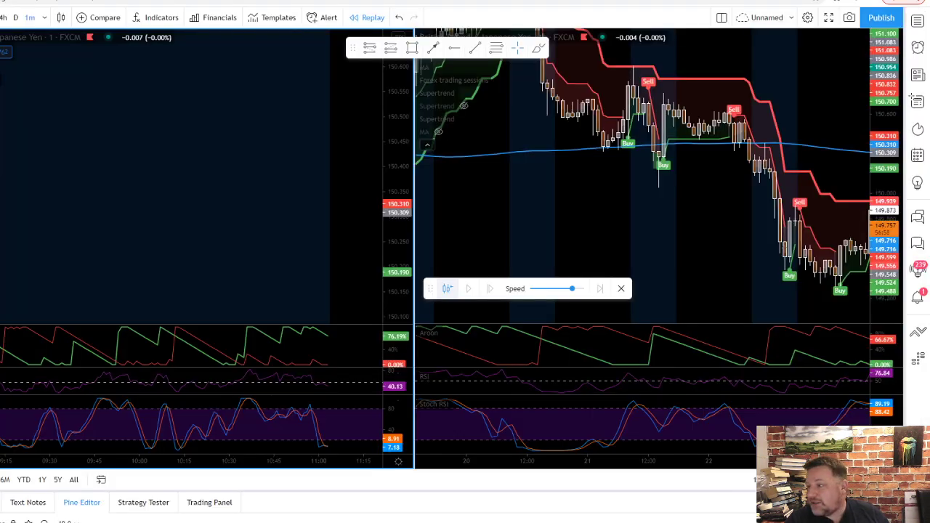
click(915, 22)
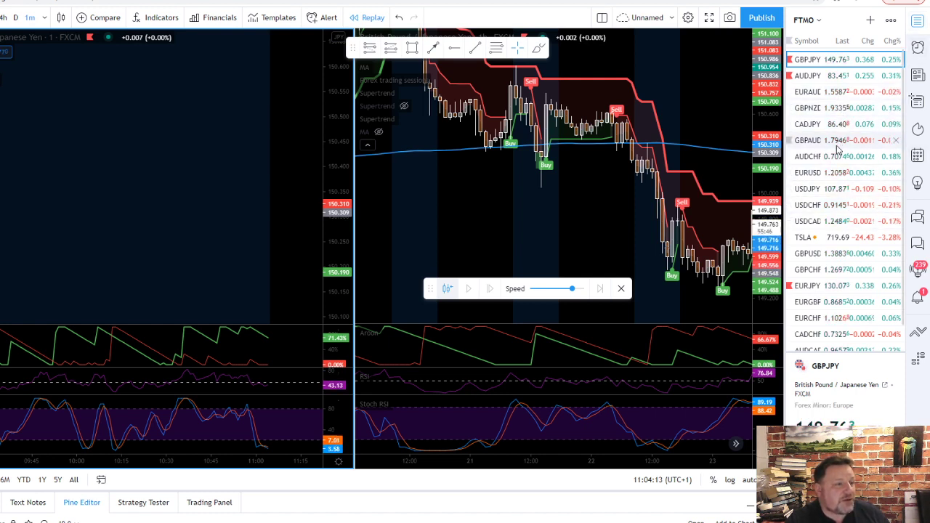
click(817, 208)
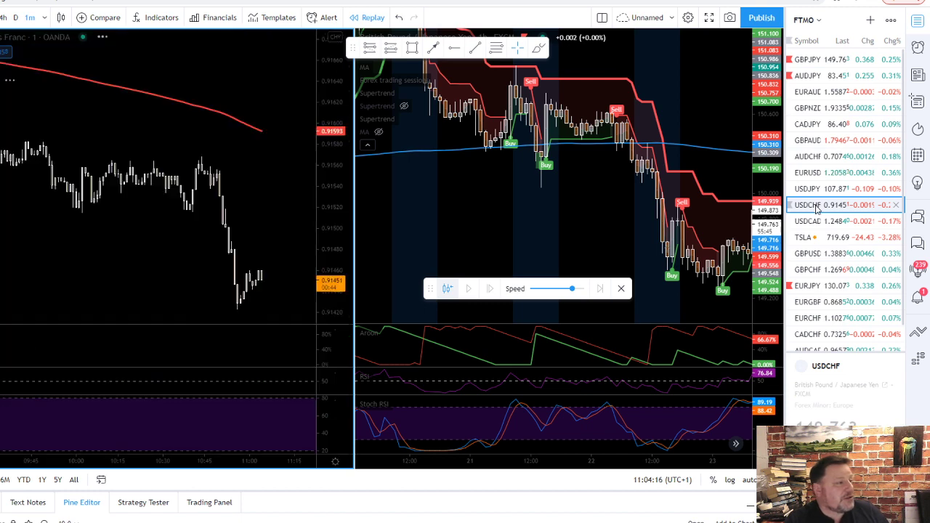
- Place a short position on USDCHF at 0.91505 at 10:52 on 23 April, with its stop 0.00055 above the entry at 0.91560
drag(3, 260, 39, 257)
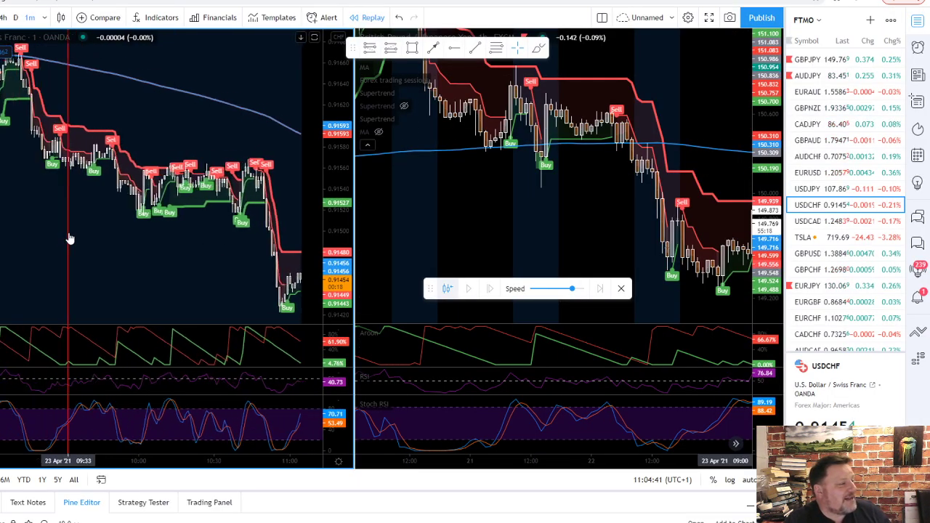
scroll(70, 239, up, 5)
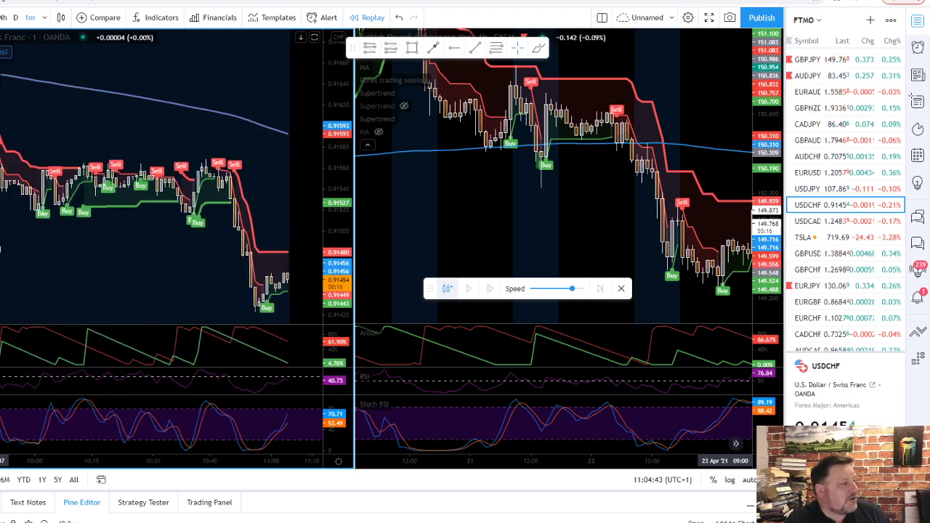
drag(25, 259, 114, 231)
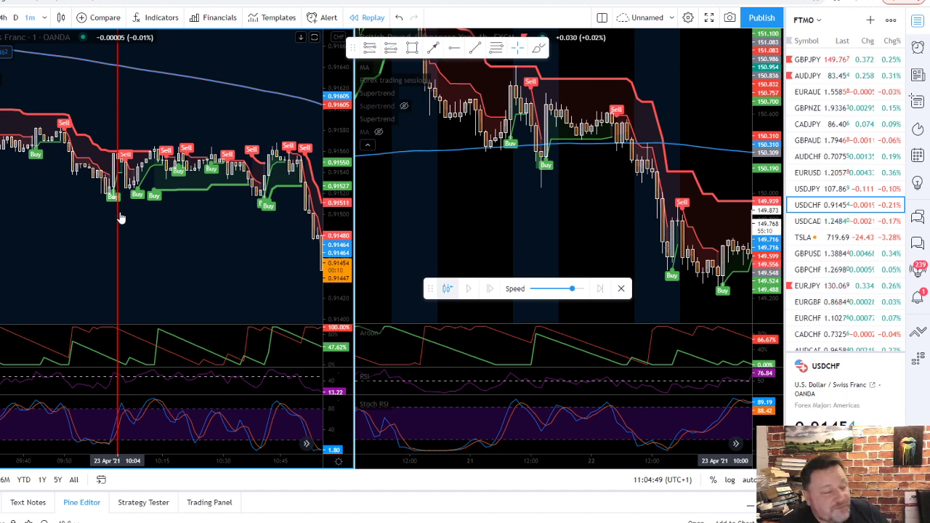
scroll(156, 243, up, 2)
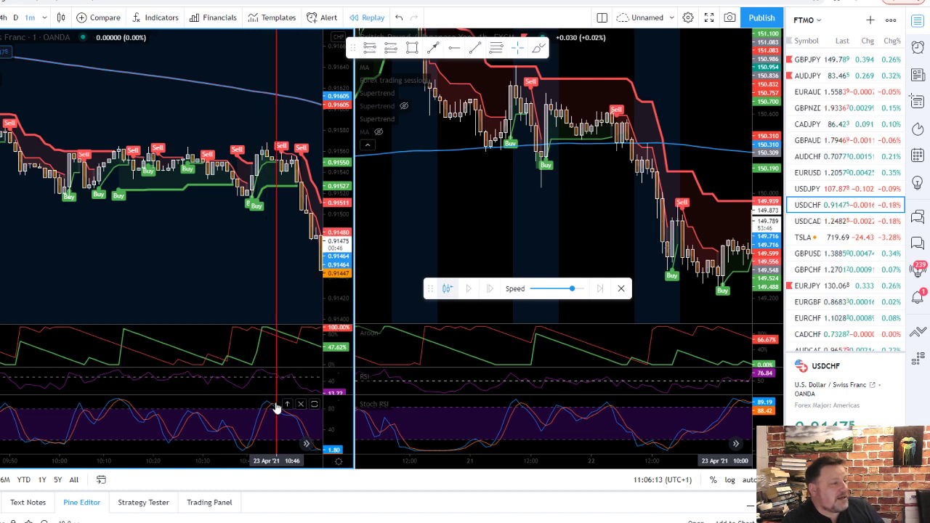
drag(253, 218, 245, 208)
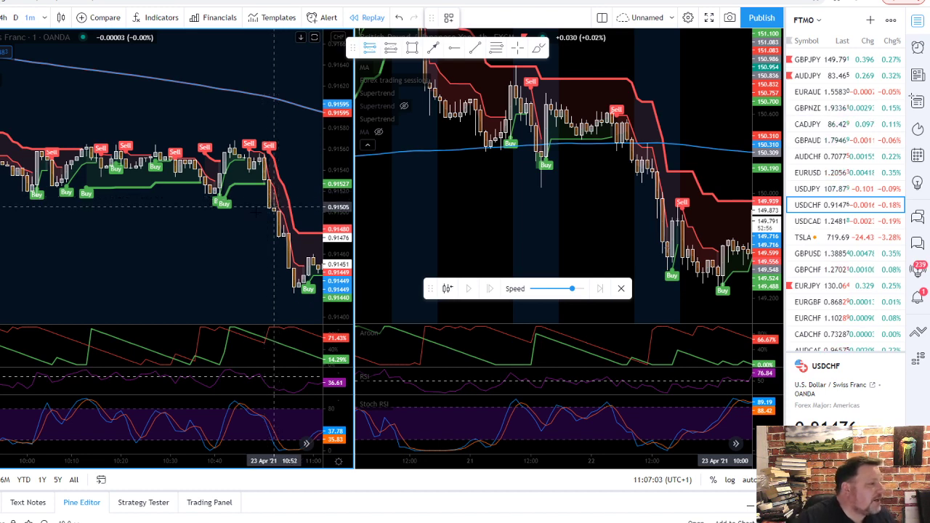
click(273, 207)
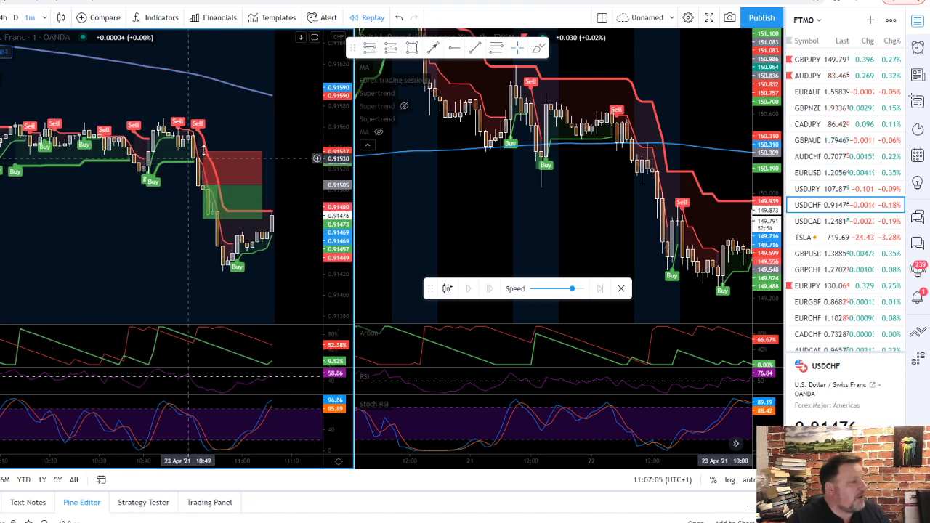
drag(204, 151, 203, 127)
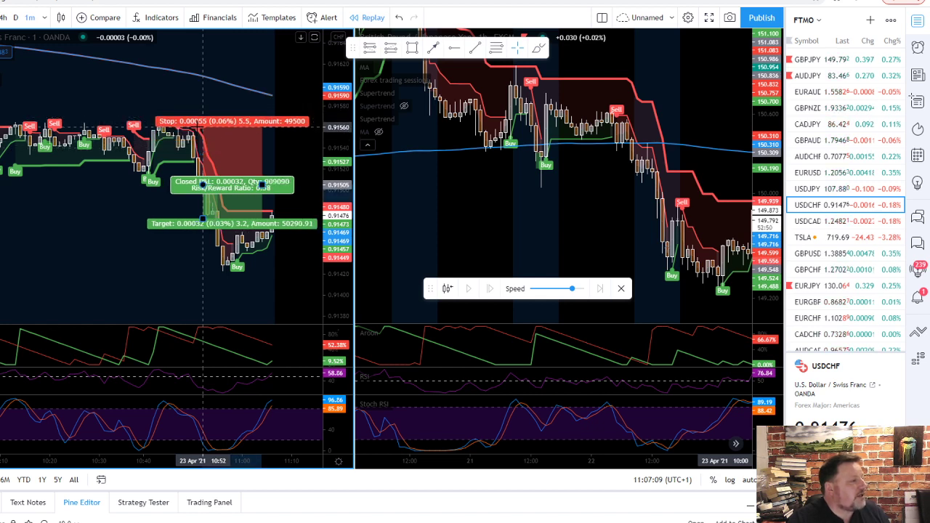
- Set the USDCHF short position's target to 0.91424, 0.00081 below the entry, and extend the position to about 11:14
drag(202, 223, 198, 269)
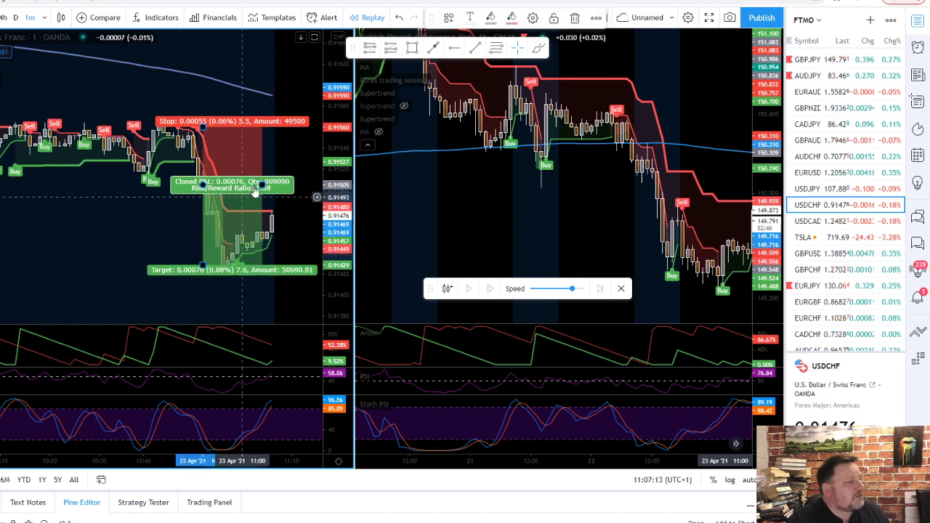
drag(256, 187, 307, 186)
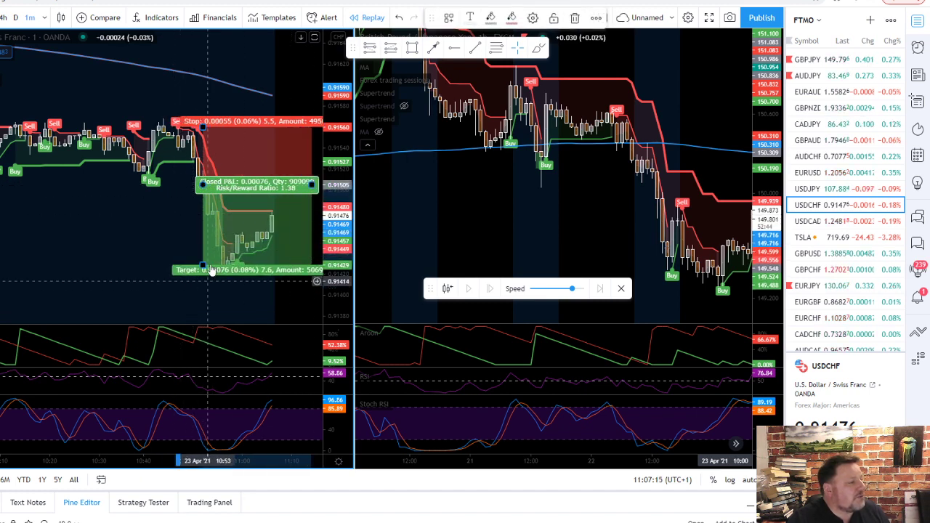
drag(204, 263, 203, 272)
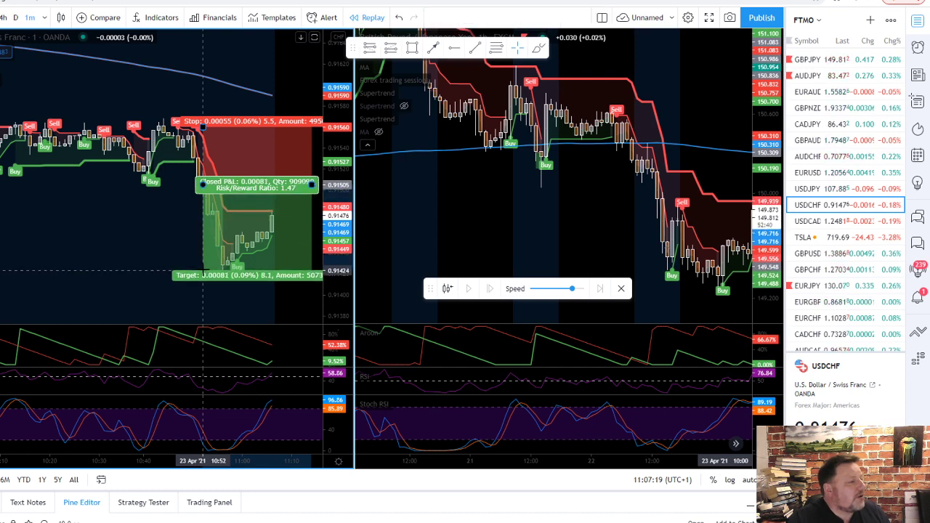
click(197, 294)
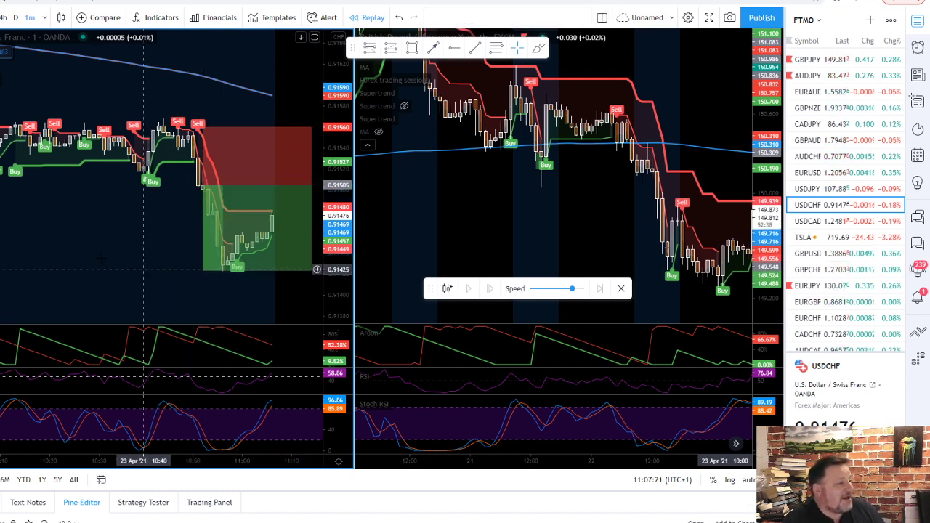
- Raise the USDCHF short position's stop to 0.91564, 0.00059 above the entry
drag(185, 280, 176, 279)
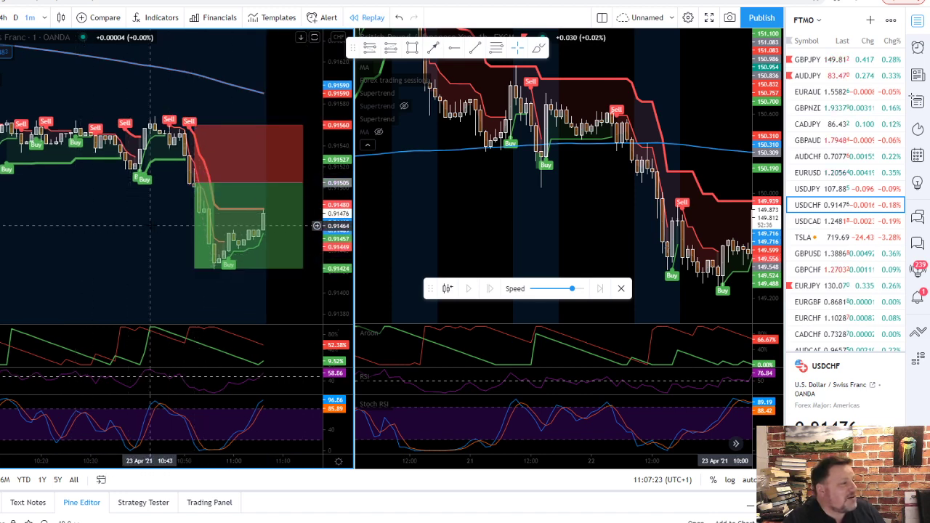
click(227, 235)
click(192, 122)
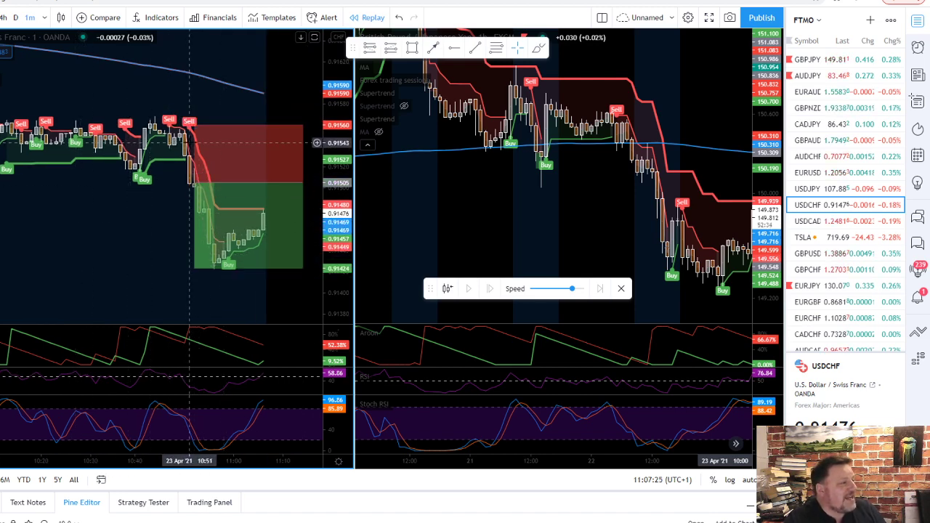
click(194, 126)
drag(194, 126, 191, 117)
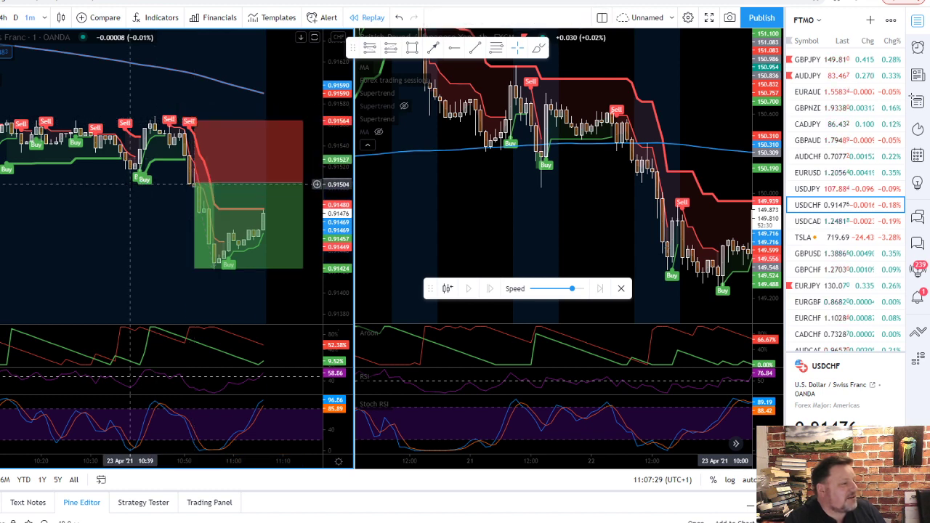
click(220, 232)
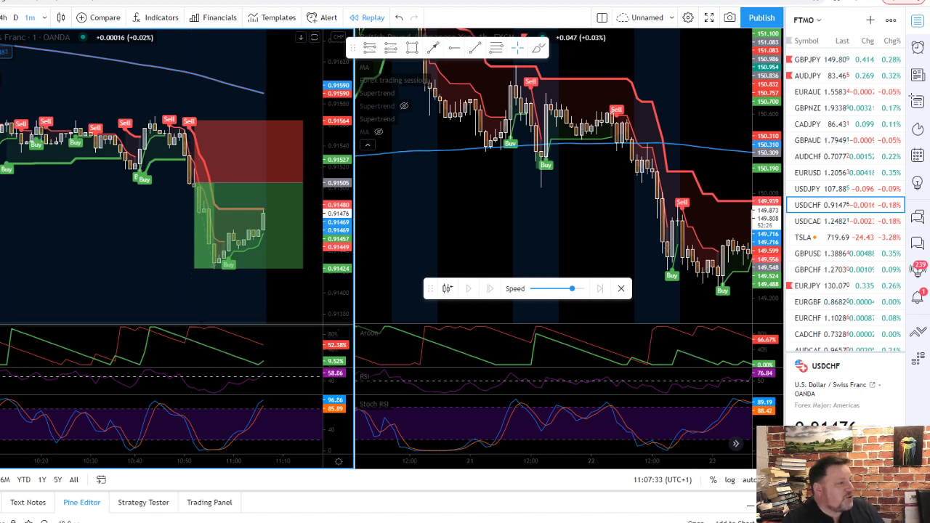
- Shorten the USDCHF short position to end at about 10:58 and set its target to 0.91441, 0.00064 below the entry
mouse_move(198, 444)
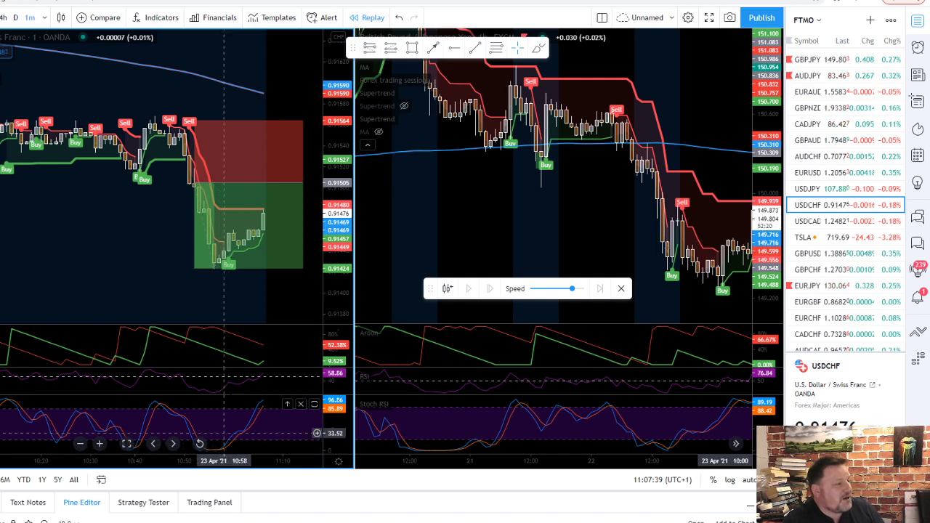
mouse_move(222, 250)
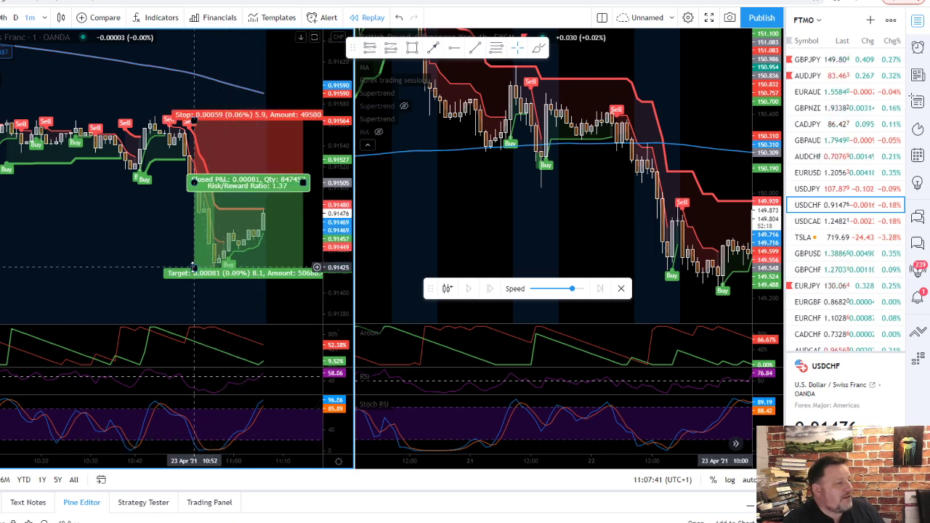
drag(194, 269, 197, 249)
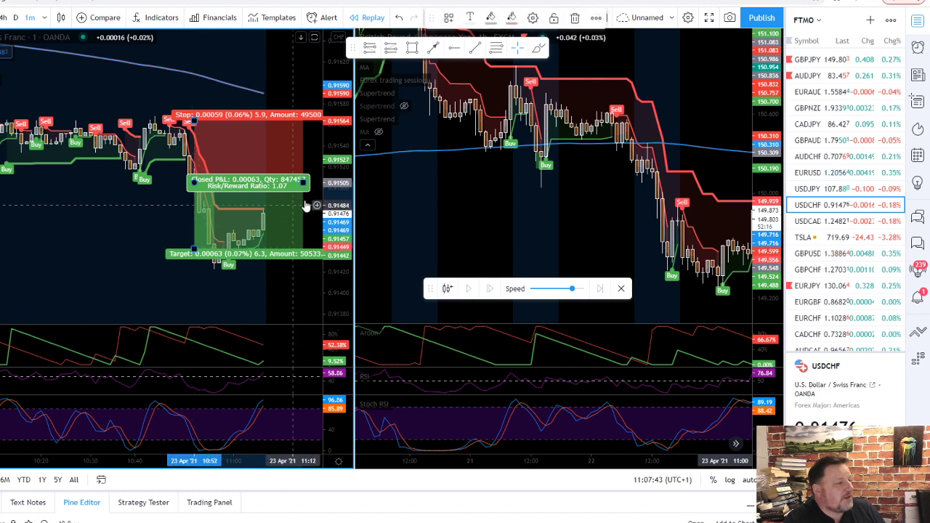
drag(301, 183, 229, 185)
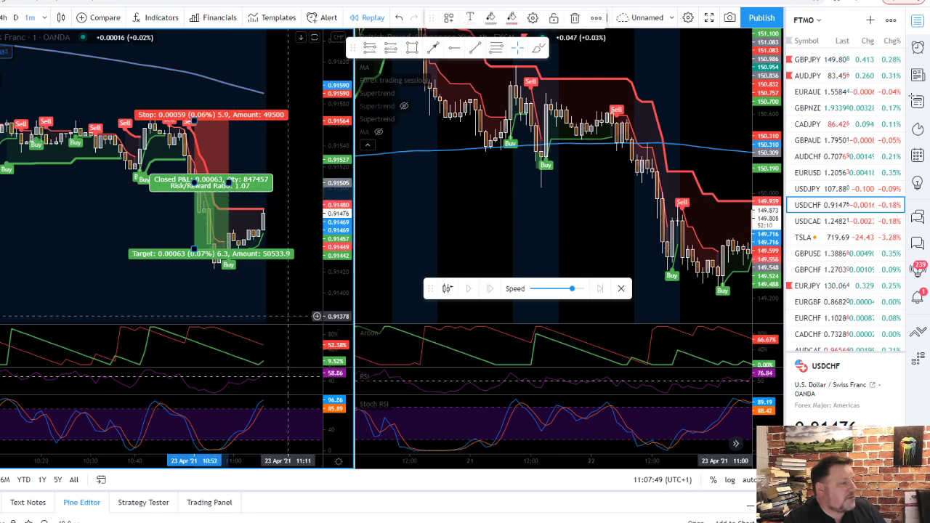
click(288, 192)
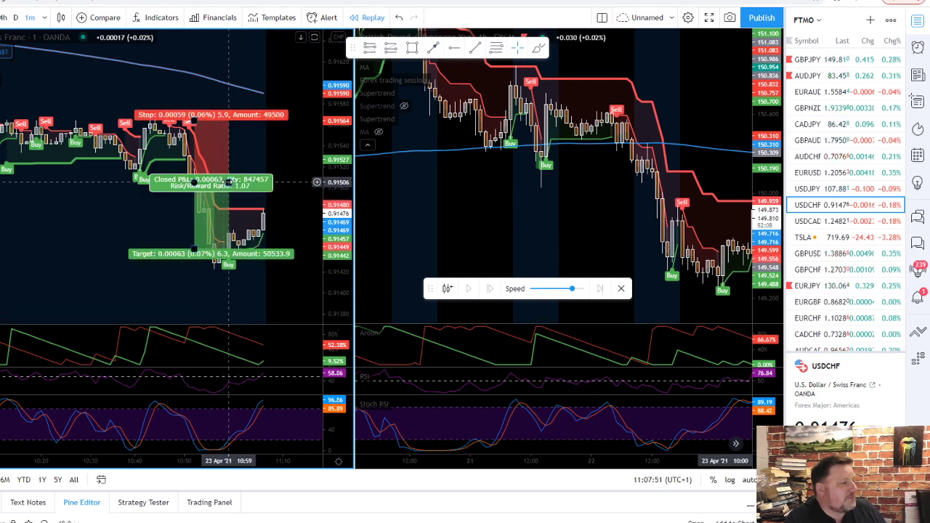
click(228, 182)
drag(228, 182, 223, 183)
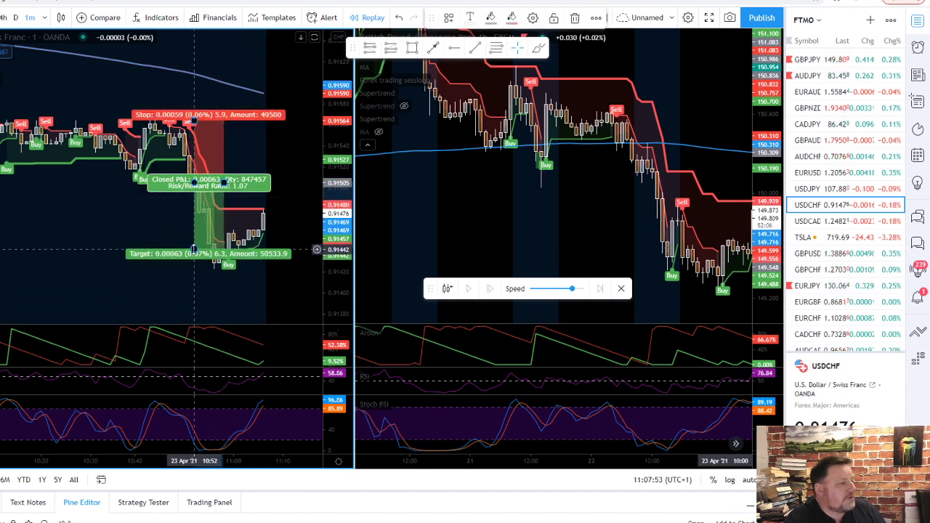
drag(193, 249, 193, 251)
click(154, 275)
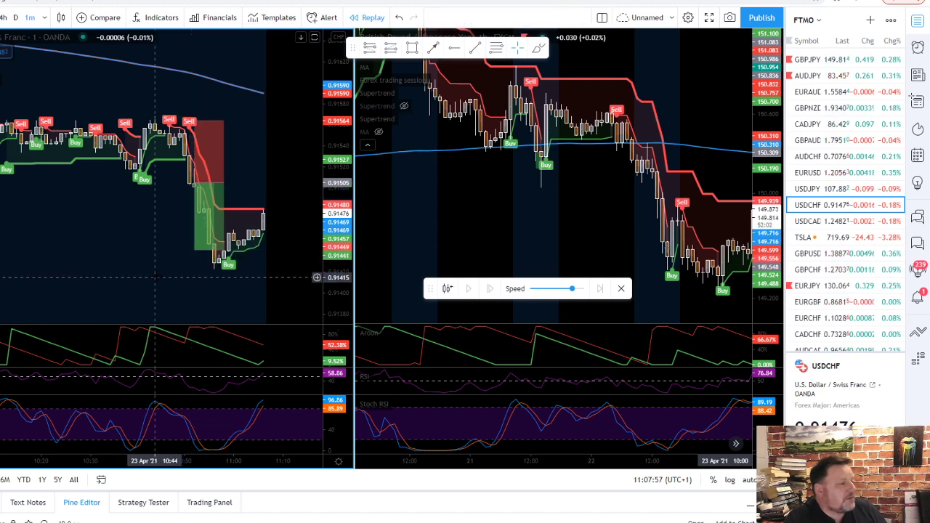
click(195, 211)
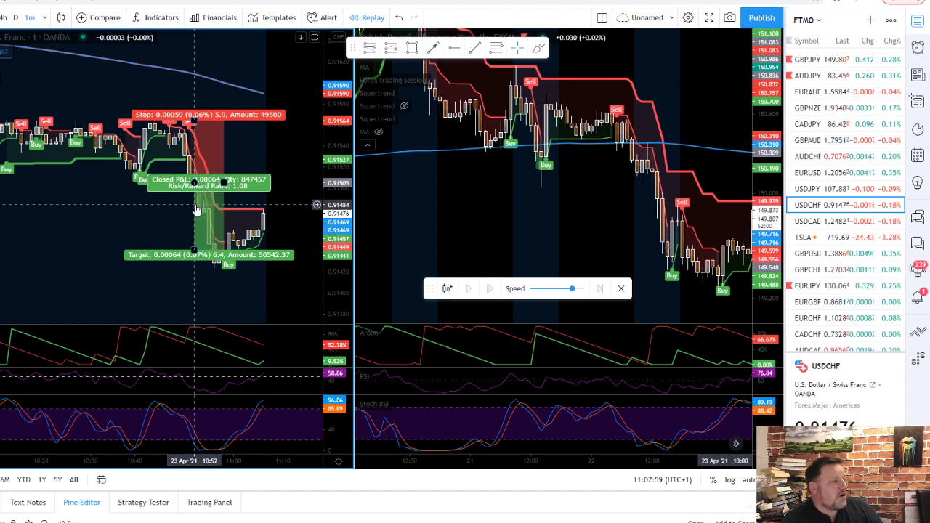
click(188, 228)
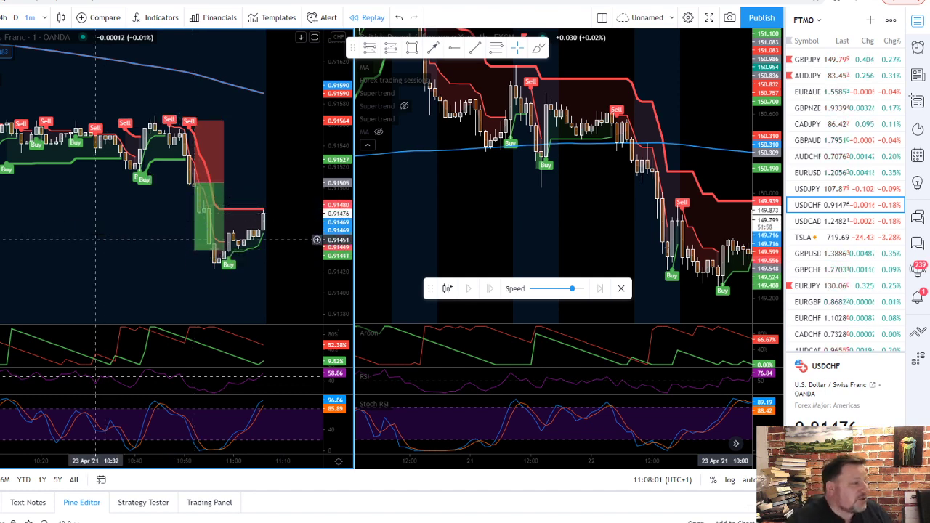
click(217, 231)
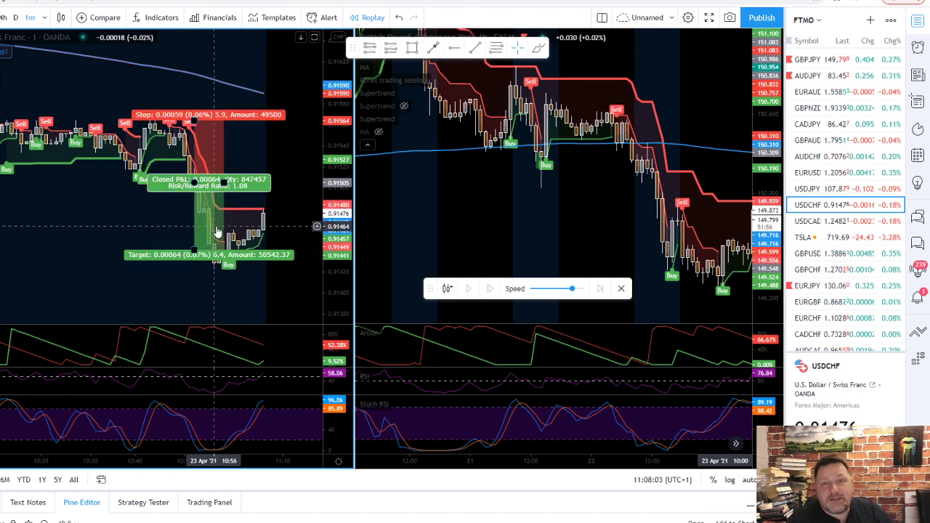
click(186, 242)
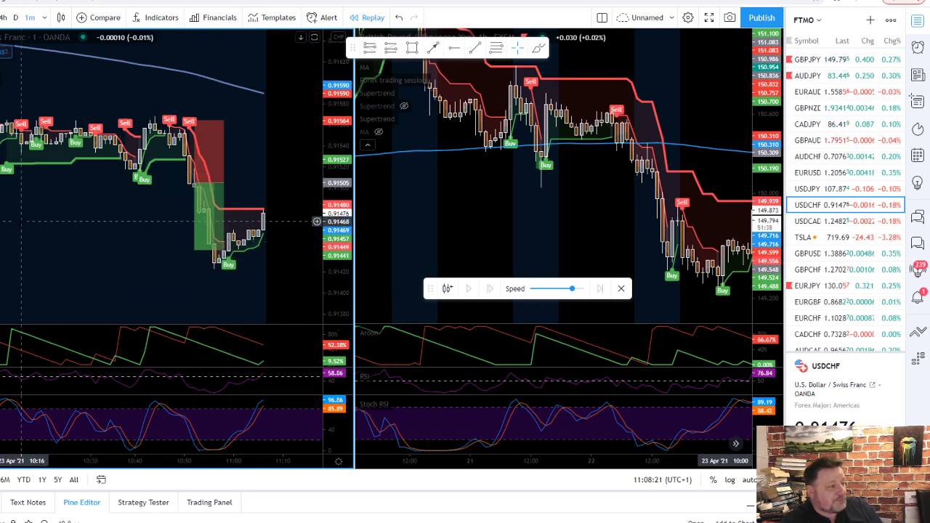
- Measure the number of bars and minutes from the short position's entry at 10:52 to its end at 10:58
drag(69, 240, 109, 244)
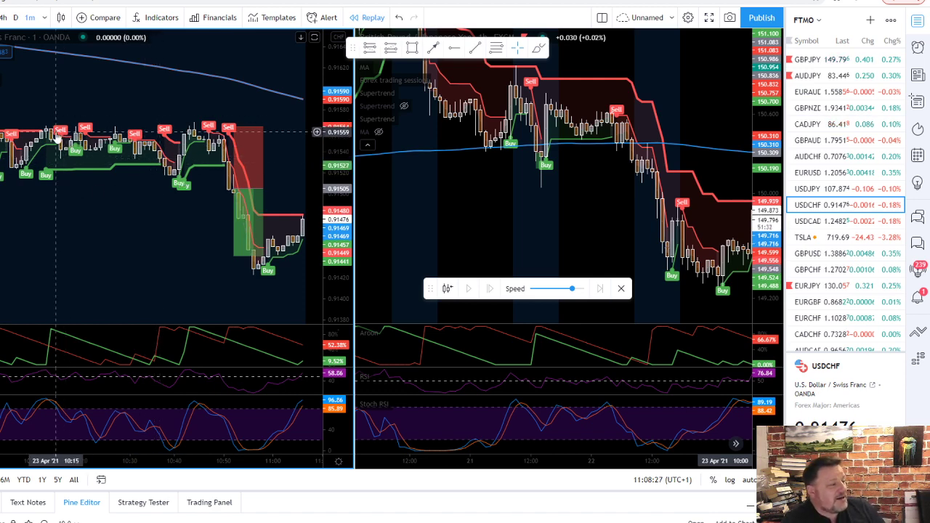
mouse_move(248, 215)
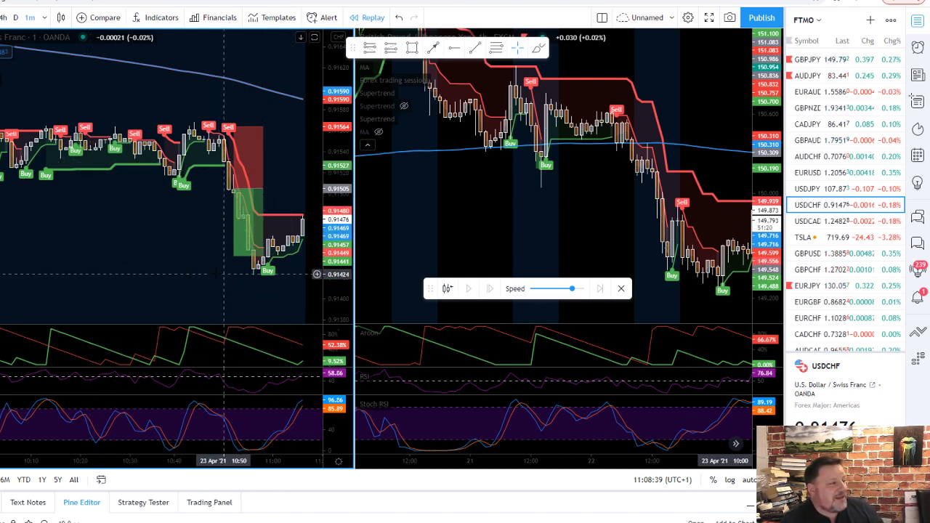
shift+click(234, 307)
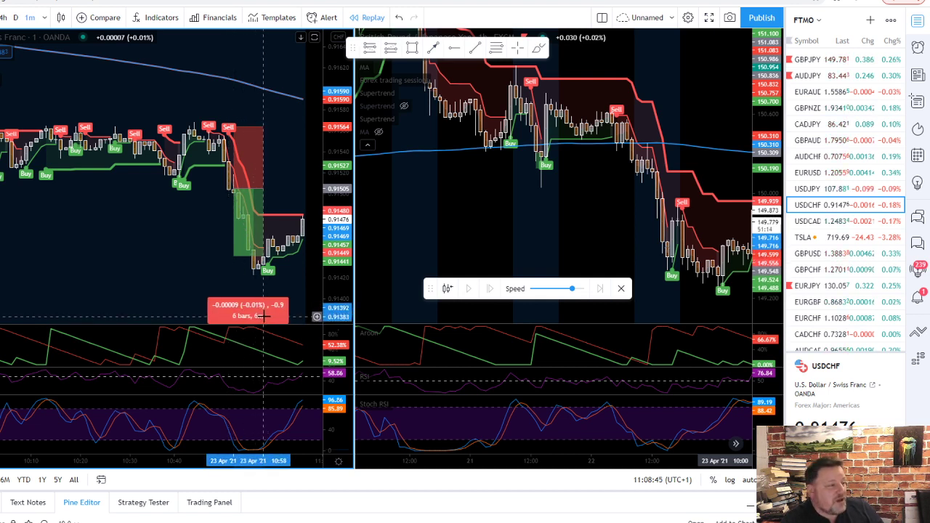
click(263, 316)
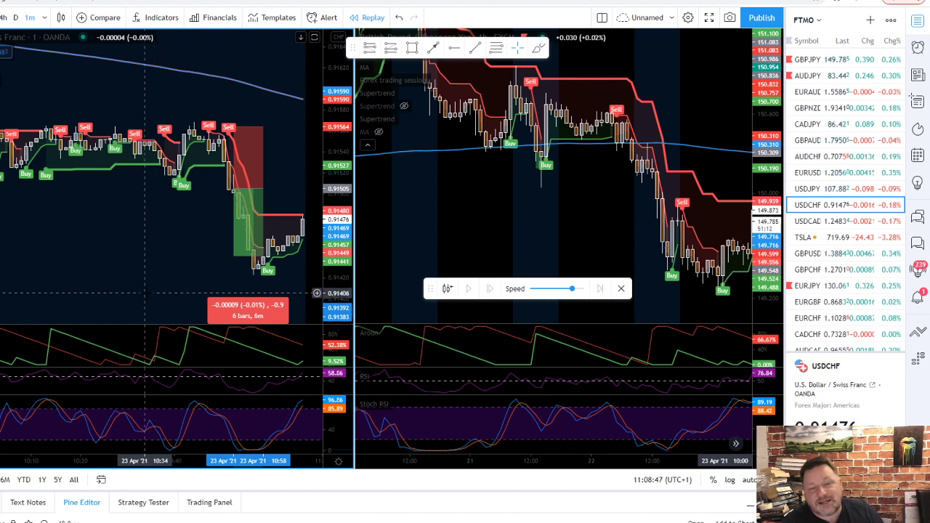
click(141, 288)
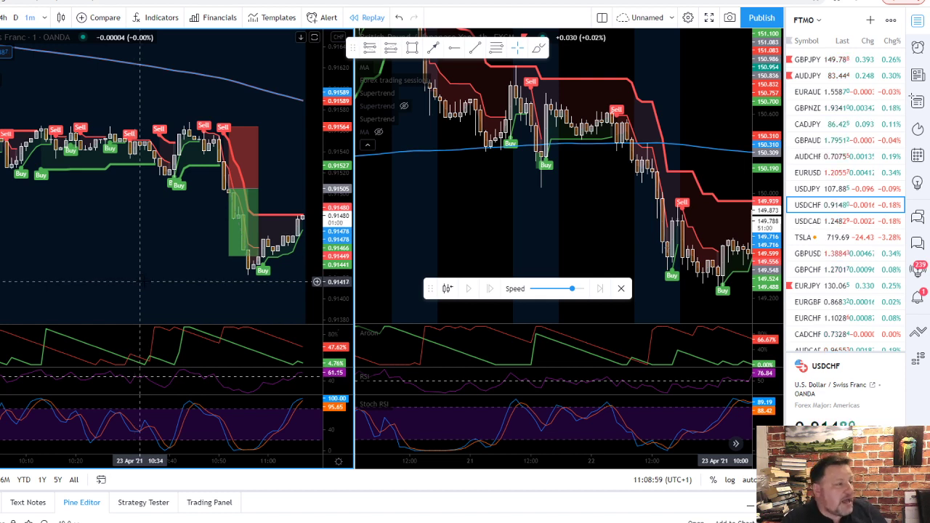
- Bring the USDCHF short position's target closer to the entry, to 0.91479
mouse_move(226, 256)
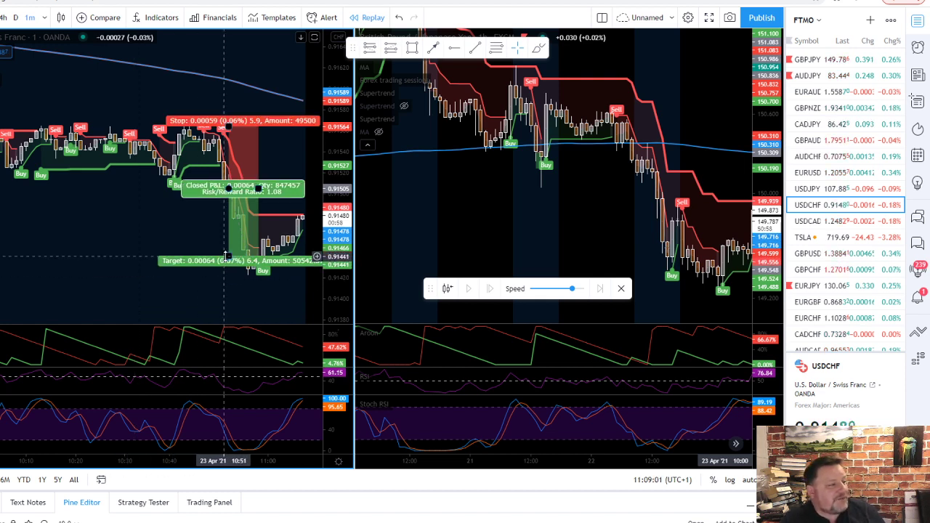
drag(226, 255, 229, 213)
click(134, 271)
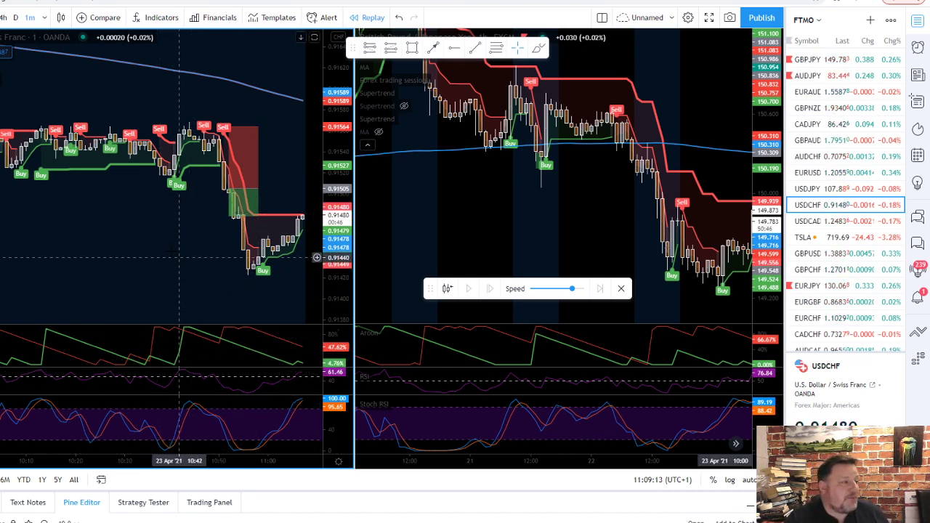
- Lower the USDCHF short position's target to 0.91443, 0.00062 below the entry
drag(169, 254, 125, 241)
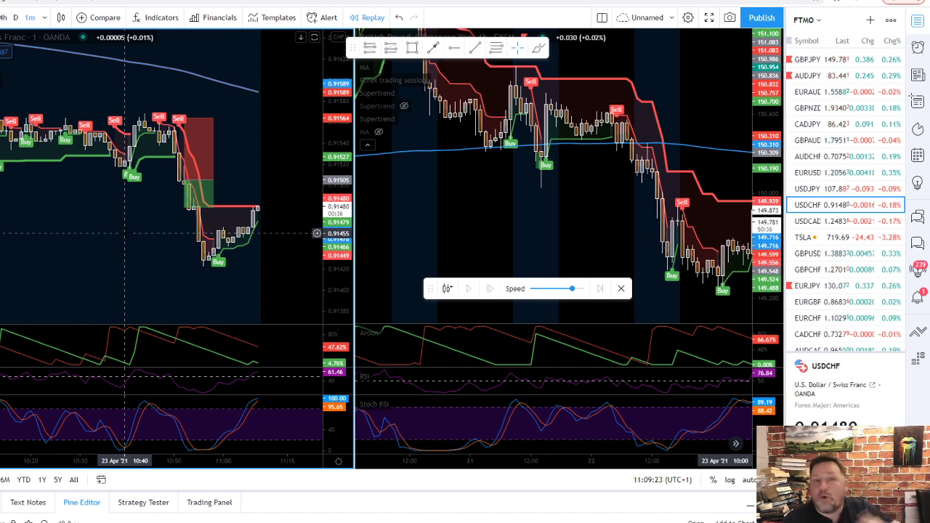
drag(139, 233, 170, 235)
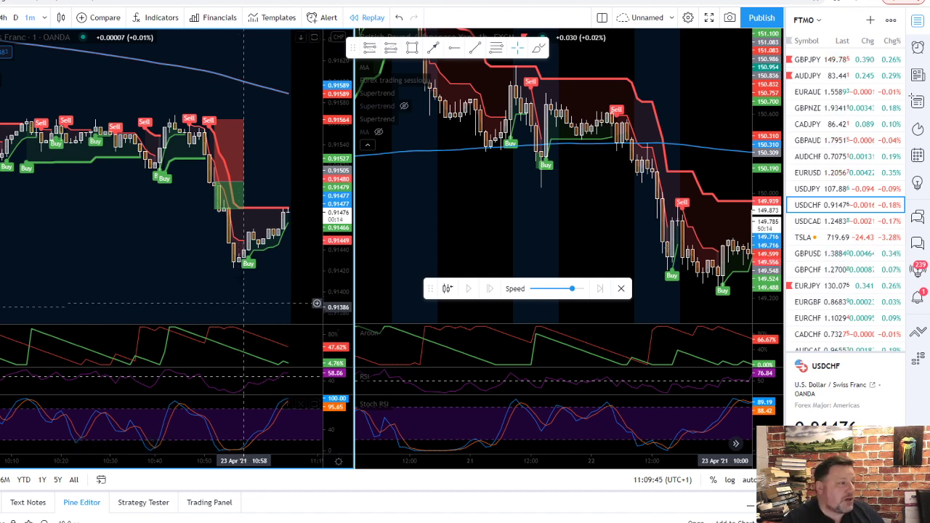
mouse_move(214, 229)
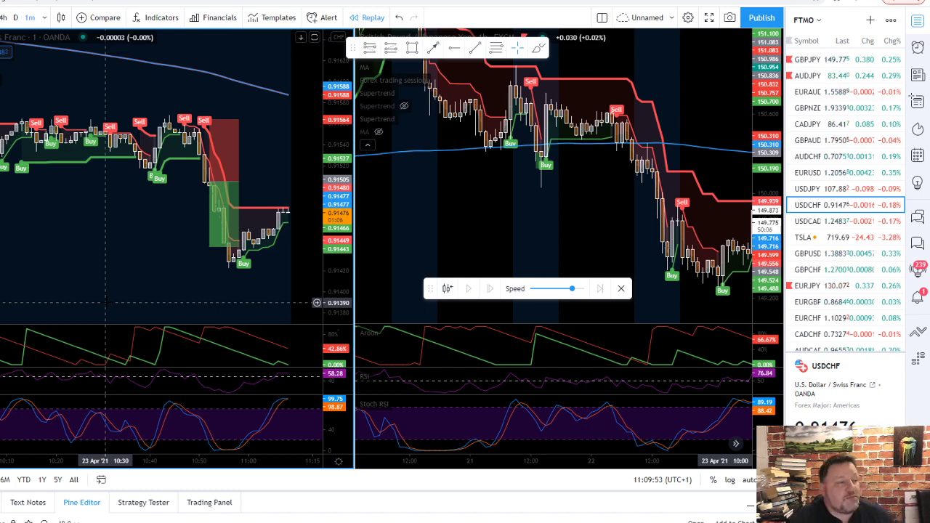
drag(120, 264, 102, 258)
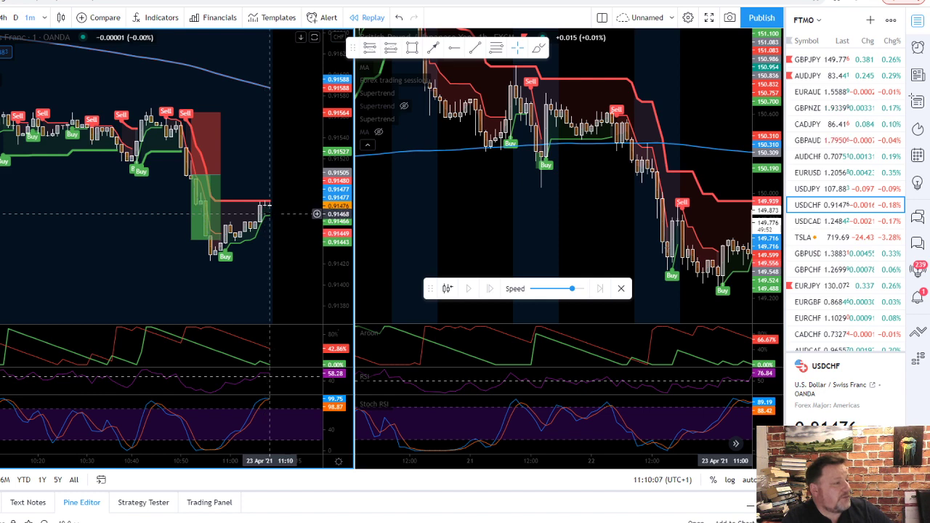
drag(285, 253, 294, 227)
drag(124, 252, 110, 257)
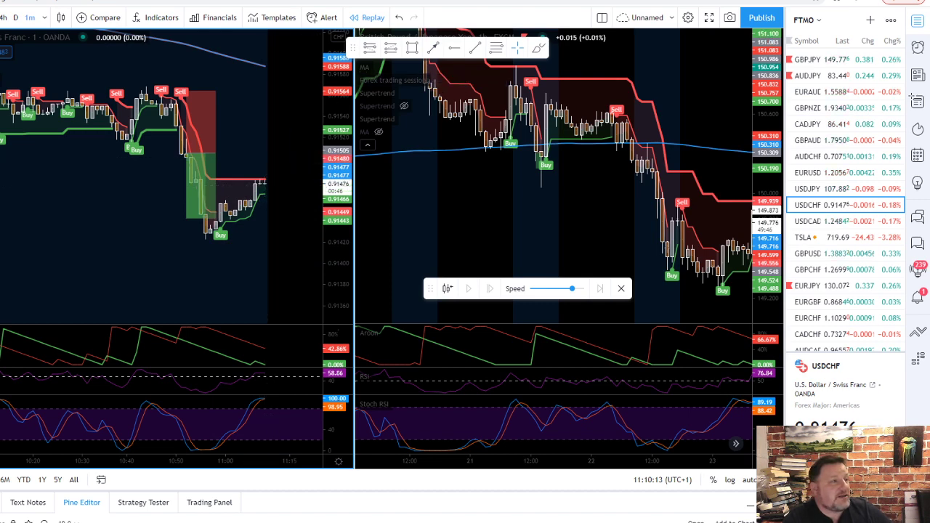
- Check the LiveCharts currency strength meter and the Myfxbook position size calculator, and return to the TradingView charts
key(ctrl+Tab)
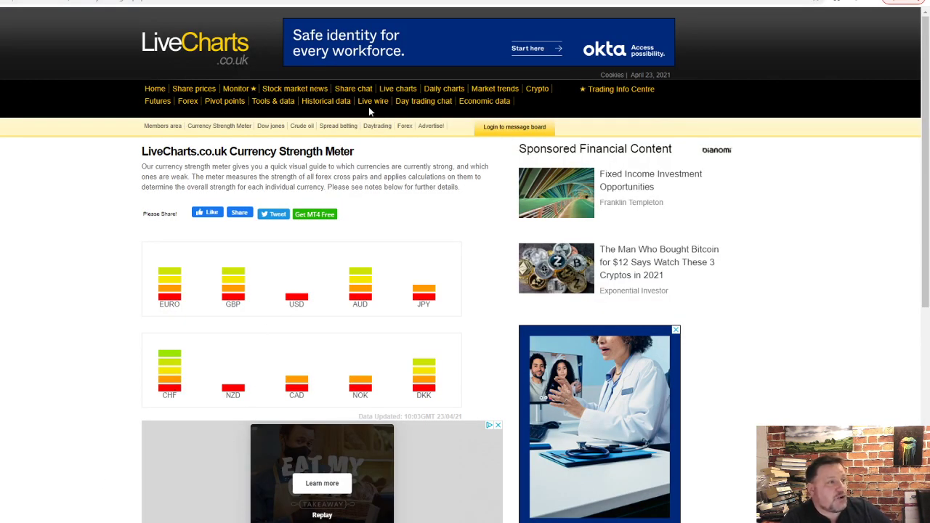
key(ctrl+Tab)
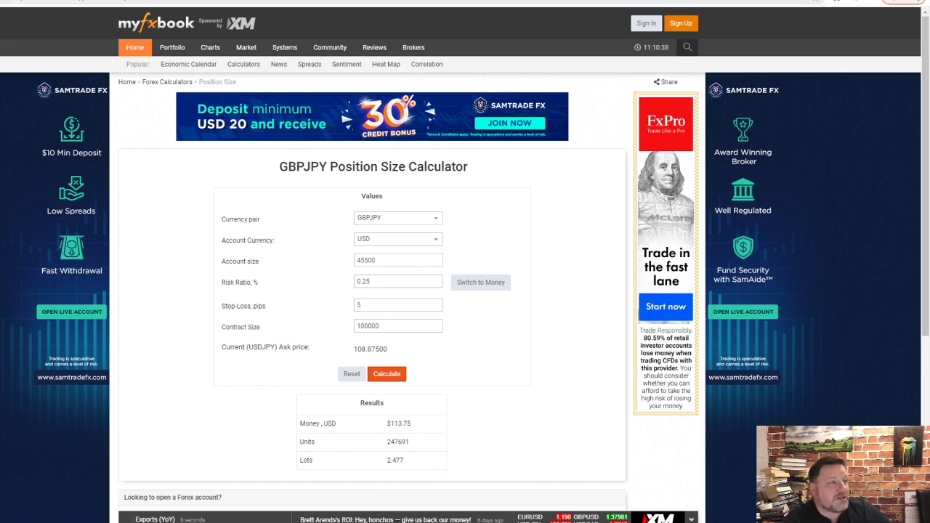
key(ctrl+Tab)
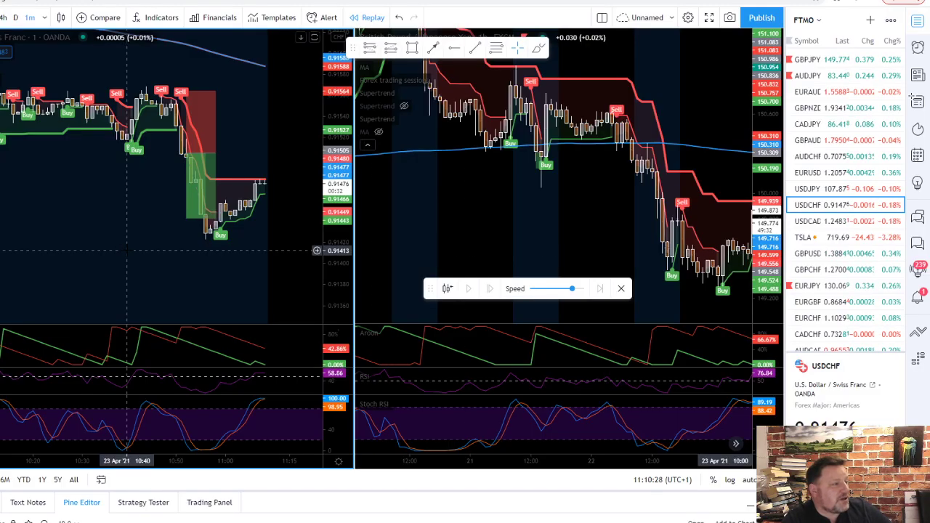
- Open the Myfxbook GBPJPY position size calculator and highlight its risk ratio value
drag(138, 276, 248, 155)
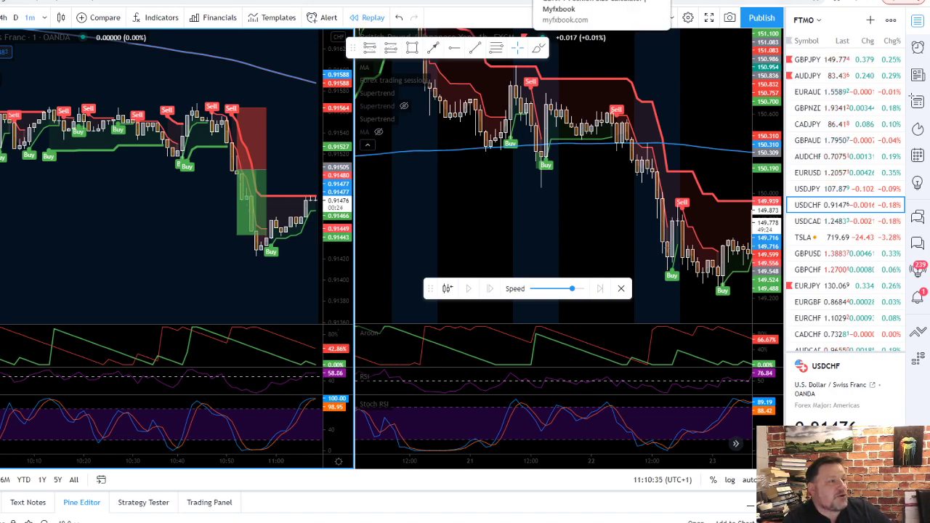
click(506, 8)
drag(378, 283, 346, 287)
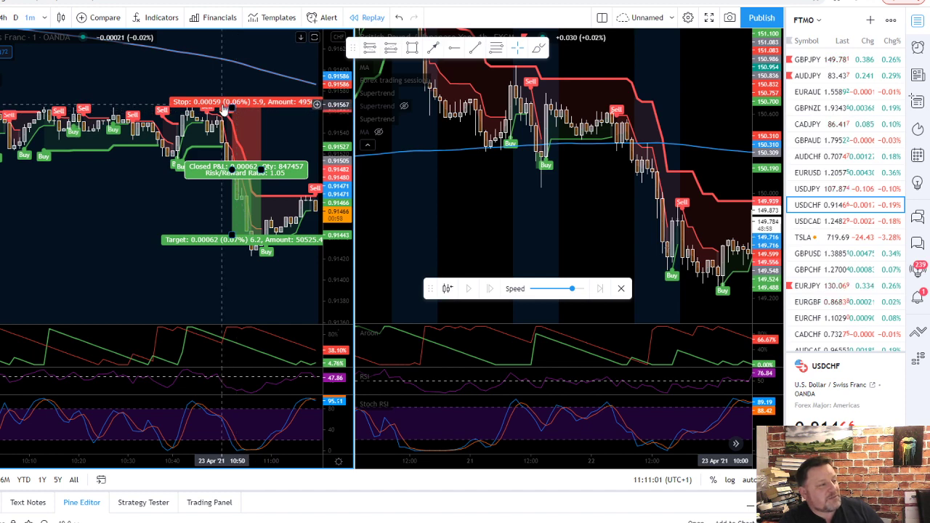
- Set the USDCHF short position's target to 0.91416, 0.00089 below the entry, in TradingView and switch to the Myfxbook position size calculator
drag(231, 238, 232, 263)
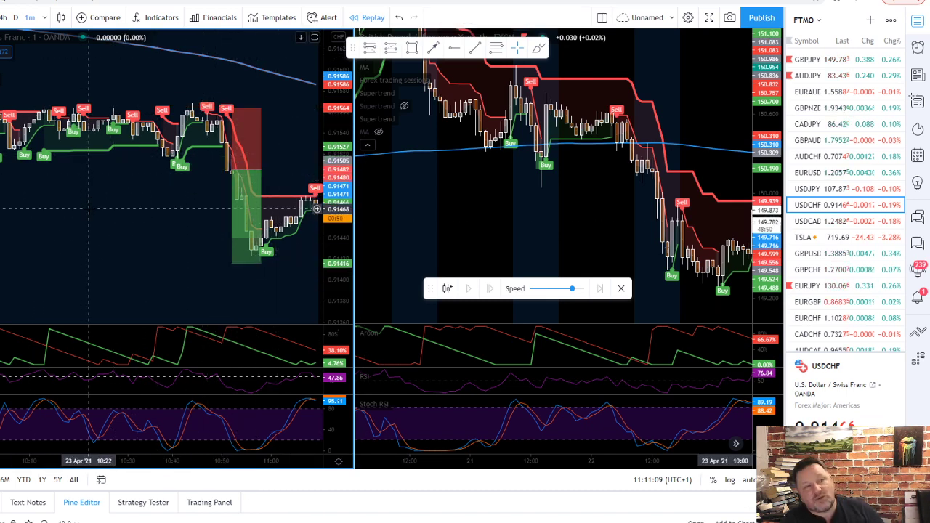
mouse_move(238, 145)
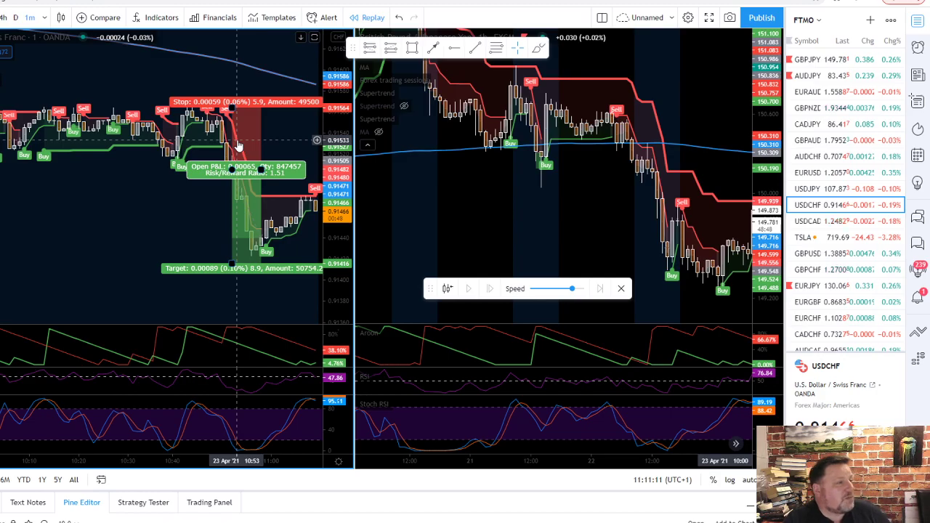
key(alt+Tab)
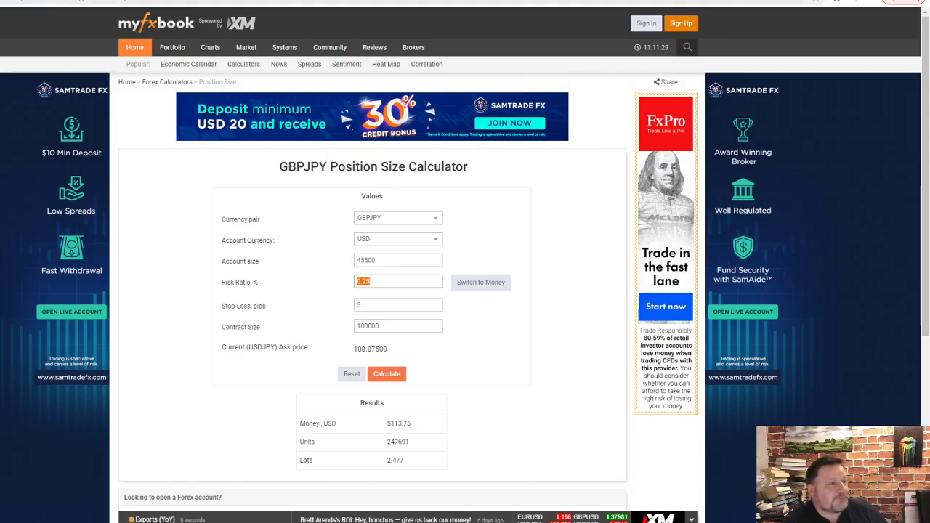
- Calculate the USDCHF position size in the Myfxbook calculator with a 6-pip stop-loss
click(419, 225)
scroll(407, 320, down, 5)
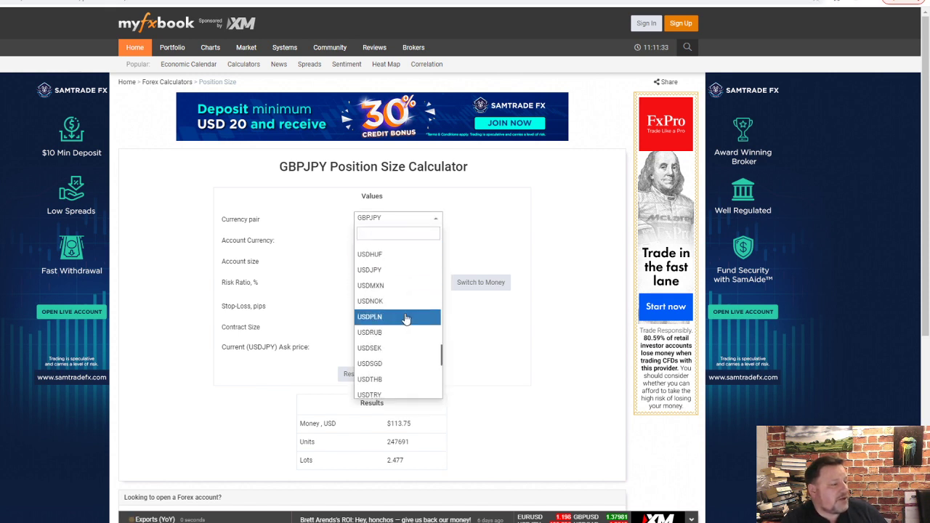
scroll(406, 318, up, 3)
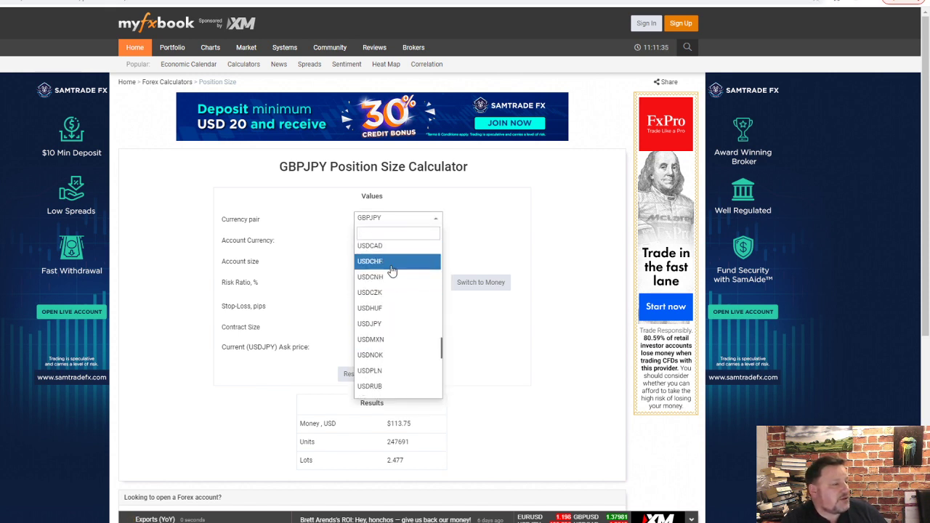
click(391, 266)
drag(385, 282, 337, 288)
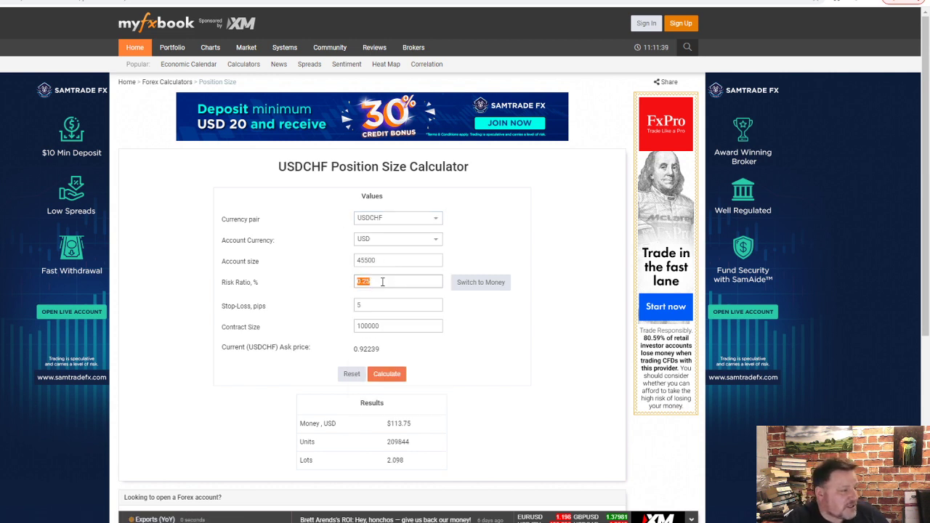
drag(378, 304, 342, 311)
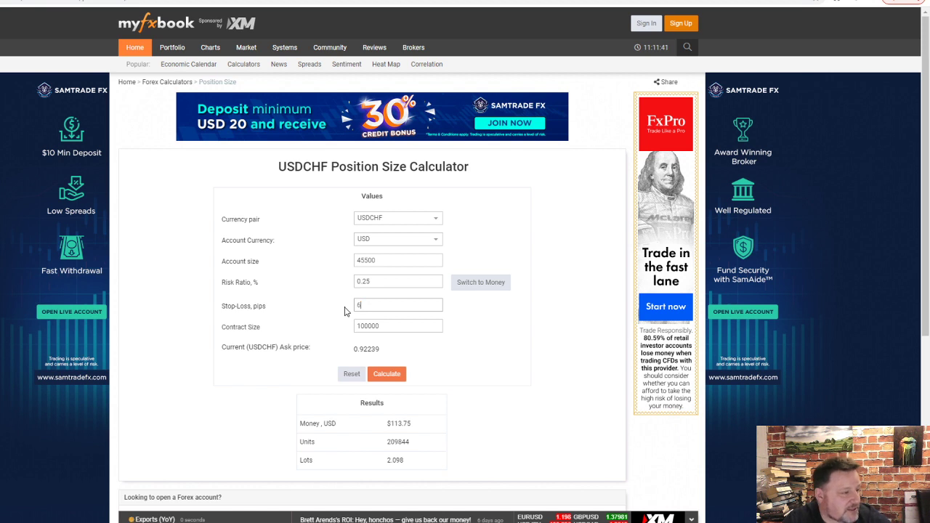
text(6)
click(386, 373)
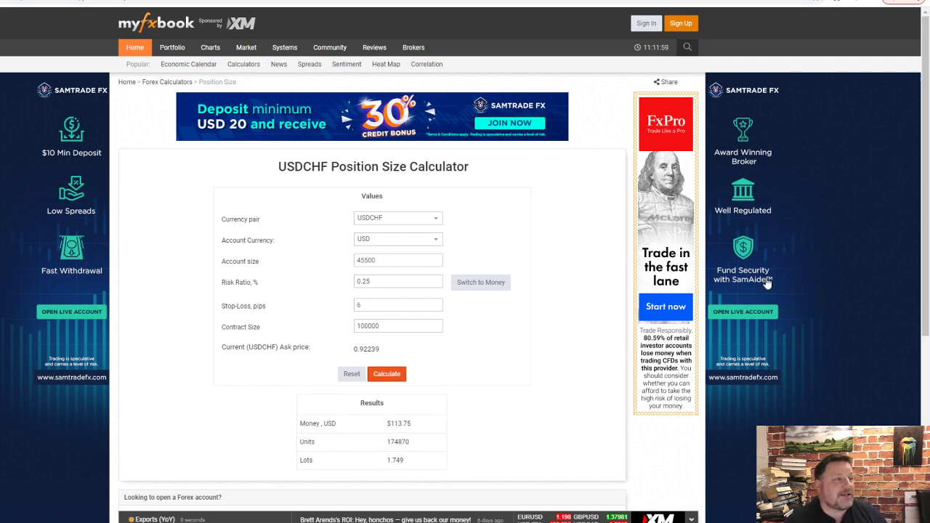
- Review the USDCHF short position's stop and target on the TradingView chart and move its target closer to the entry
key(ctrl+Tab)
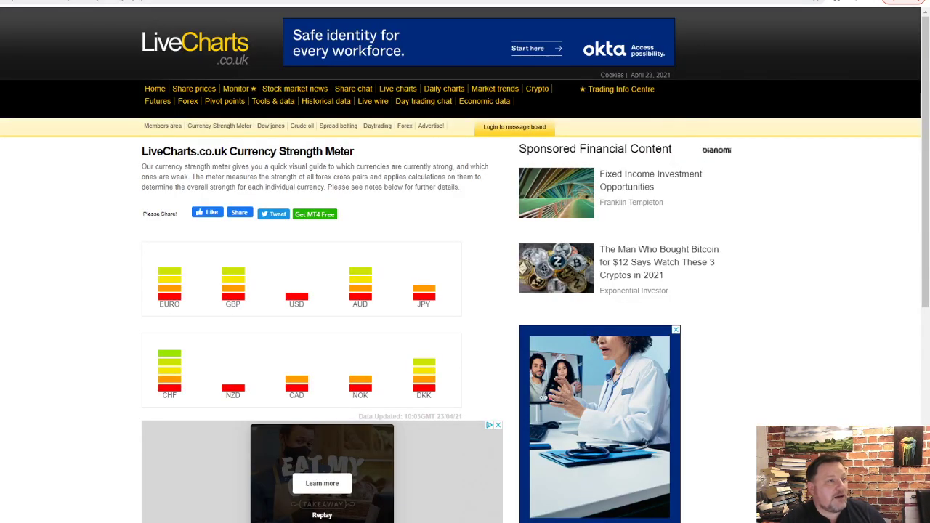
key(ctrl+Tab)
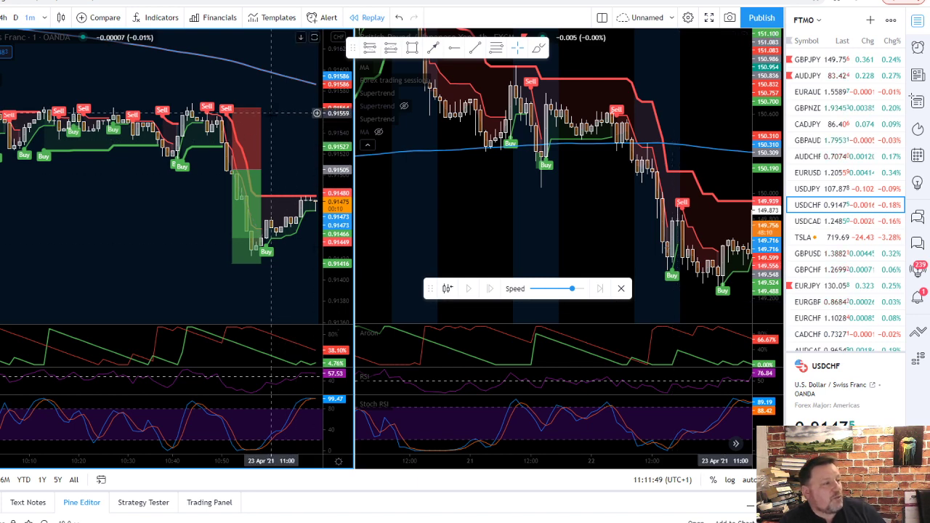
mouse_move(261, 123)
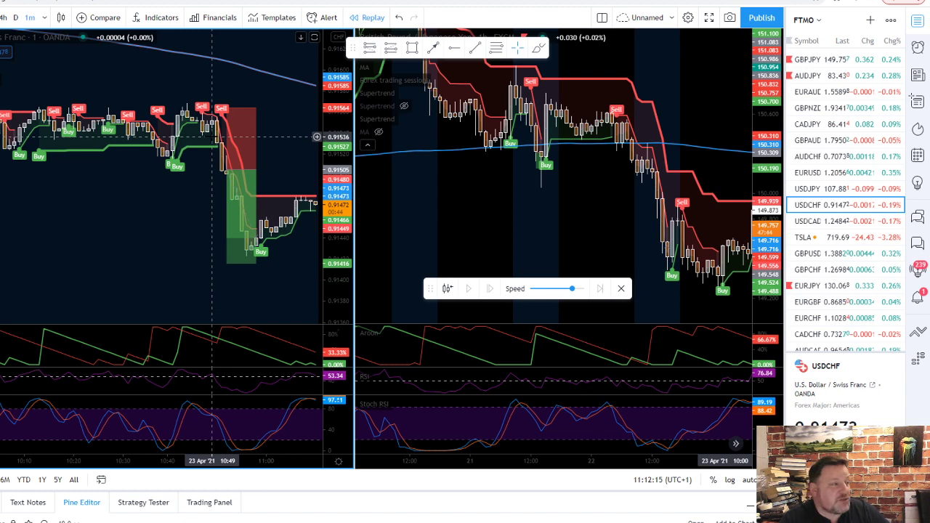
click(222, 145)
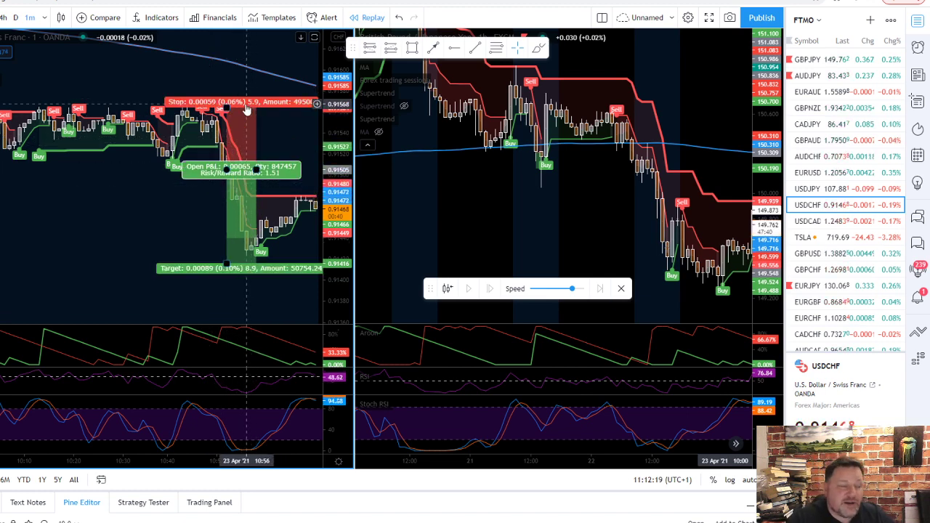
click(217, 245)
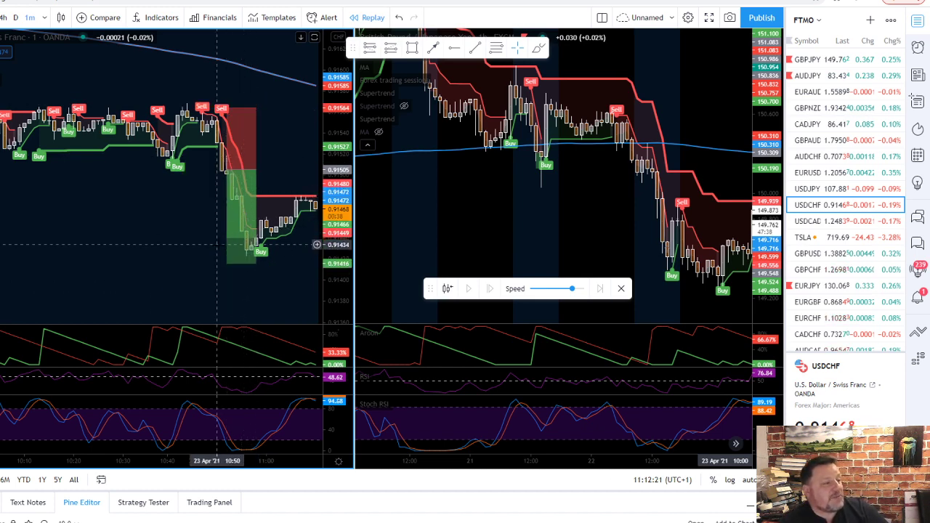
click(233, 138)
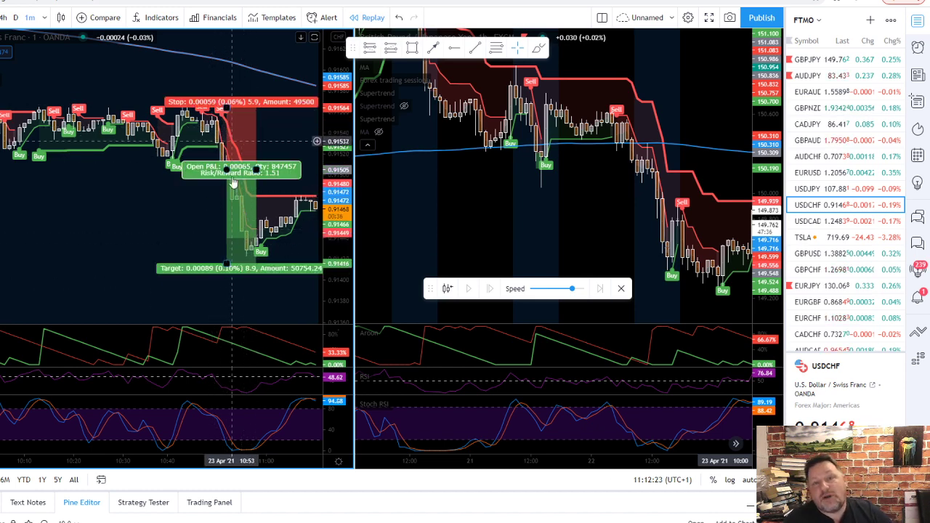
click(221, 244)
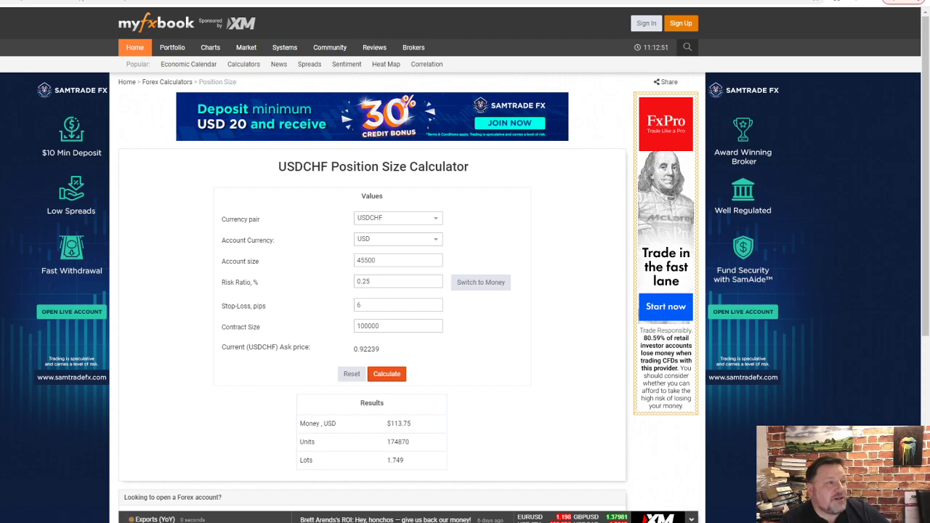
key(alt+Tab)
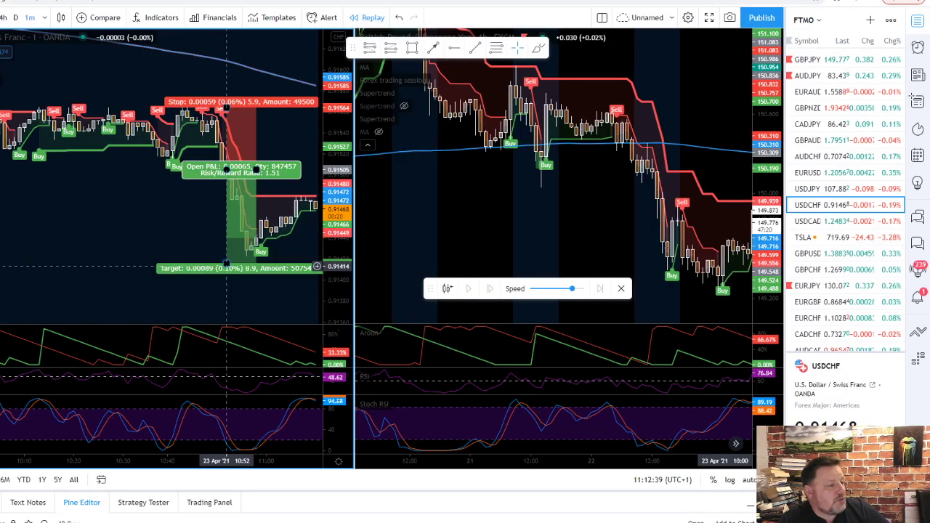
drag(227, 266, 227, 235)
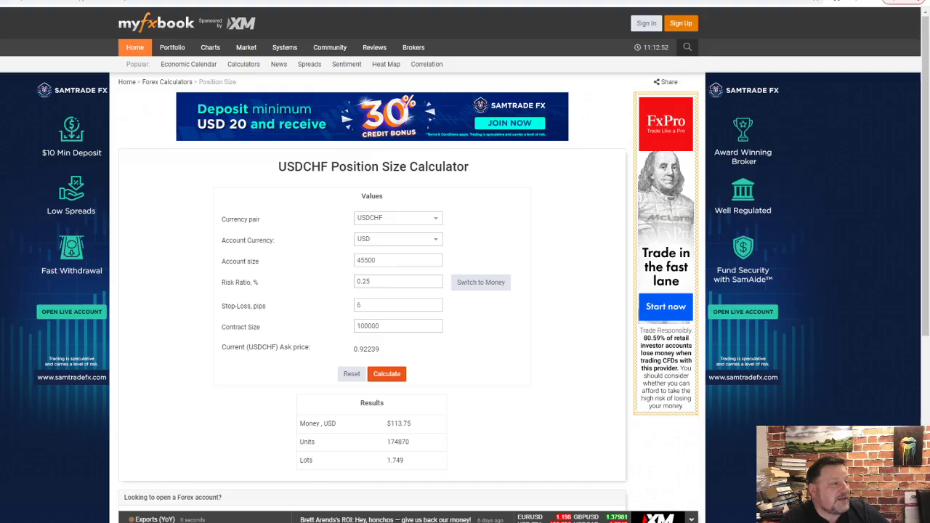
- Set the risk ratio to 1% in the Myfxbook calculator and recalculate the USDCHF position size
drag(379, 280, 278, 281)
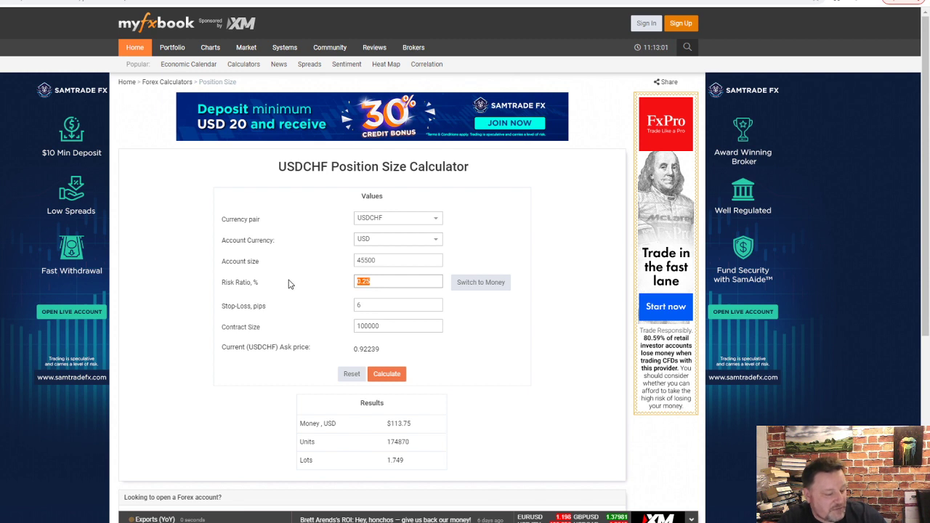
text(1)
click(390, 377)
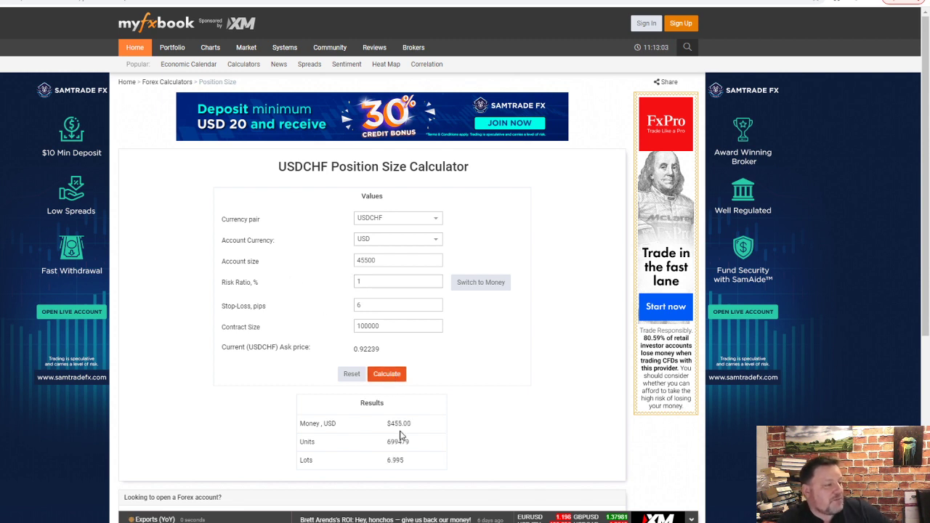